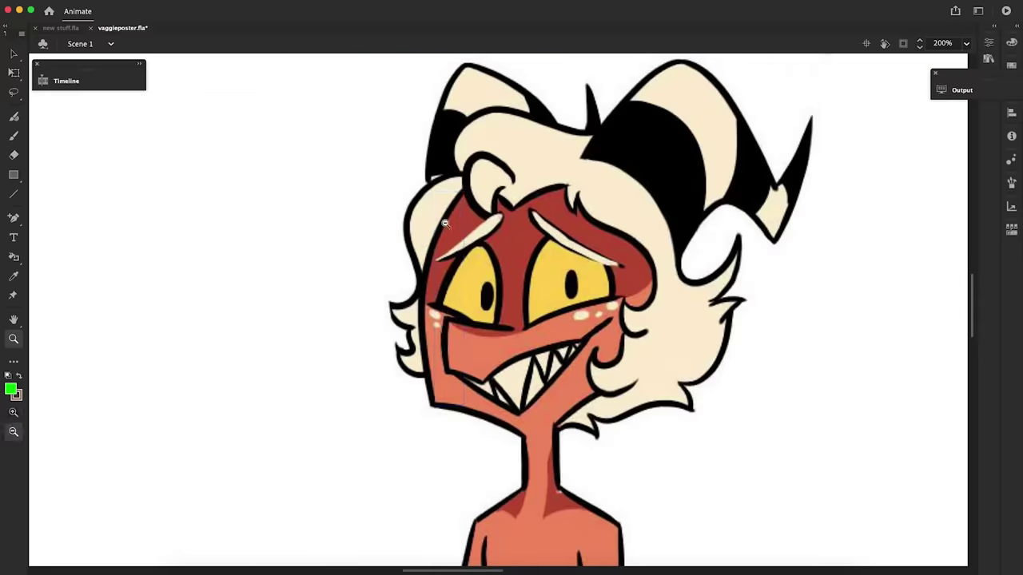
Trace the left side of the face and the jawline on both sides with curved green lines
key(n)
drag(464, 191, 434, 406)
drag(448, 299, 423, 296)
mouse_move(433, 406)
mouse_down()
mouse_move(520, 431)
mouse_move(481, 413)
mouse_up()
mouse_move(599, 391)
mouse_down()
mouse_move(556, 426)
mouse_move(575, 407)
mouse_up()
Trace both sides of the neck below the jaw and adjust the pointed jaw corner
drag(520, 431, 523, 489)
key(v)
click(988, 43)
key(n)
drag(520, 432, 556, 488)
key(v)
right_click(511, 426)
click(534, 435)
drag(434, 406, 435, 406)
Trace the small curl of hair hanging over the forehead
key(n)
mouse_move(514, 182)
mouse_down()
mouse_move(483, 158)
mouse_move(504, 165)
mouse_move(489, 216)
mouse_up()
key(v)
key(n)
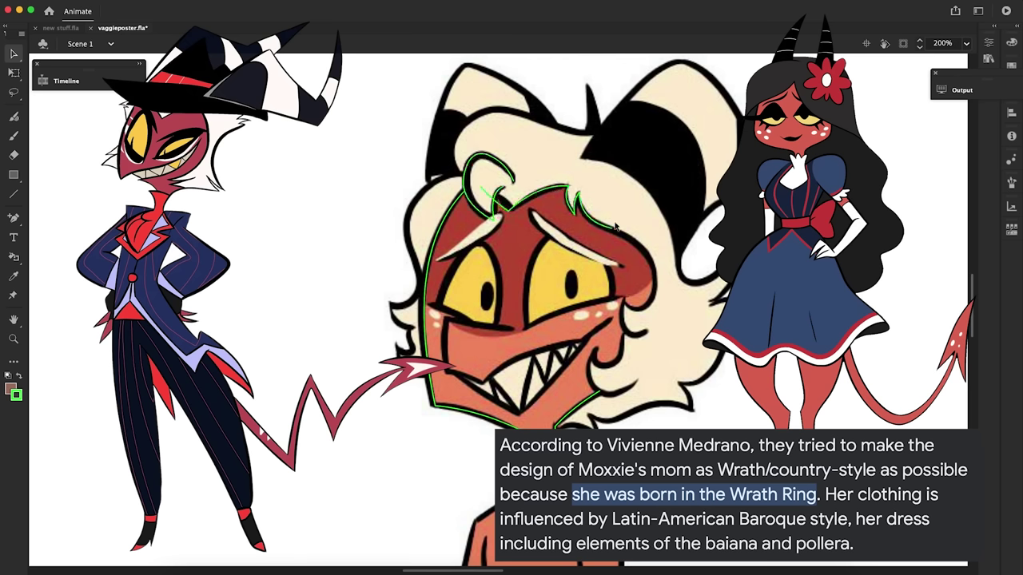
Trace the hairline around the right side of the face and start the outer hair edge on the left side
drag(655, 285, 646, 293)
drag(633, 261, 642, 252)
key(n)
drag(645, 292, 624, 299)
key(v)
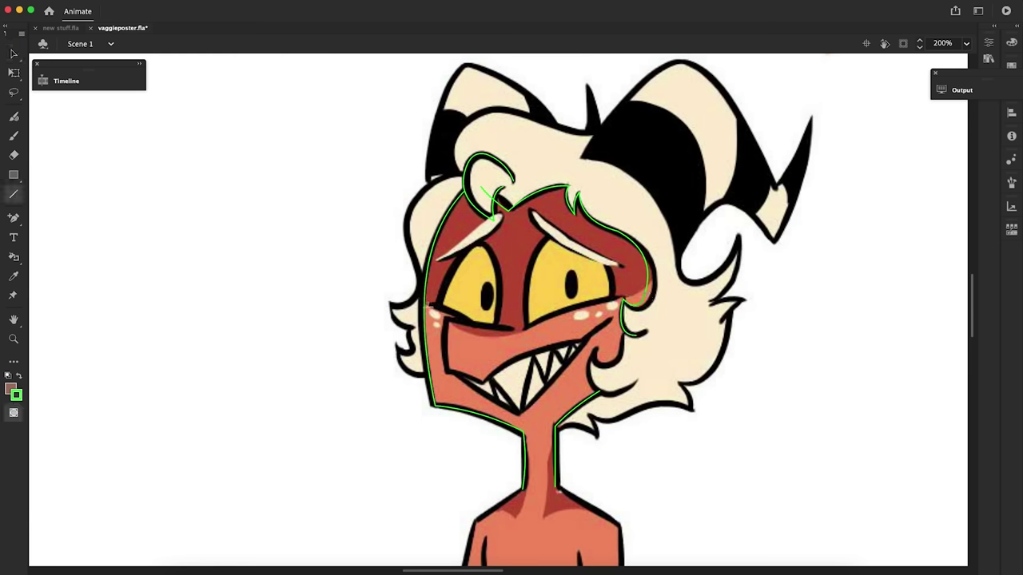
drag(465, 170, 408, 254)
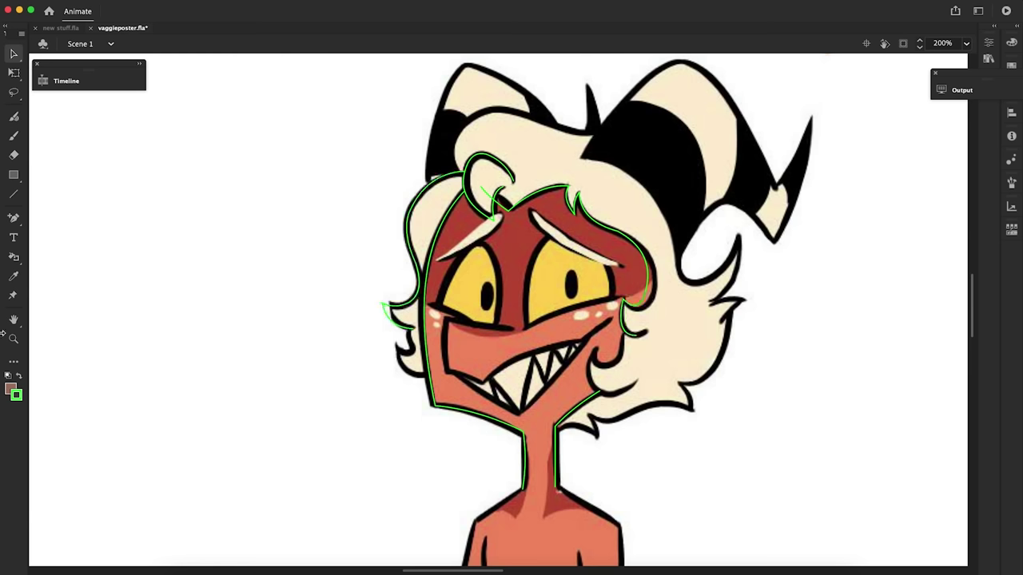
Bend the mouth's upper line to follow the curved lip above the teeth
key(super+equal)
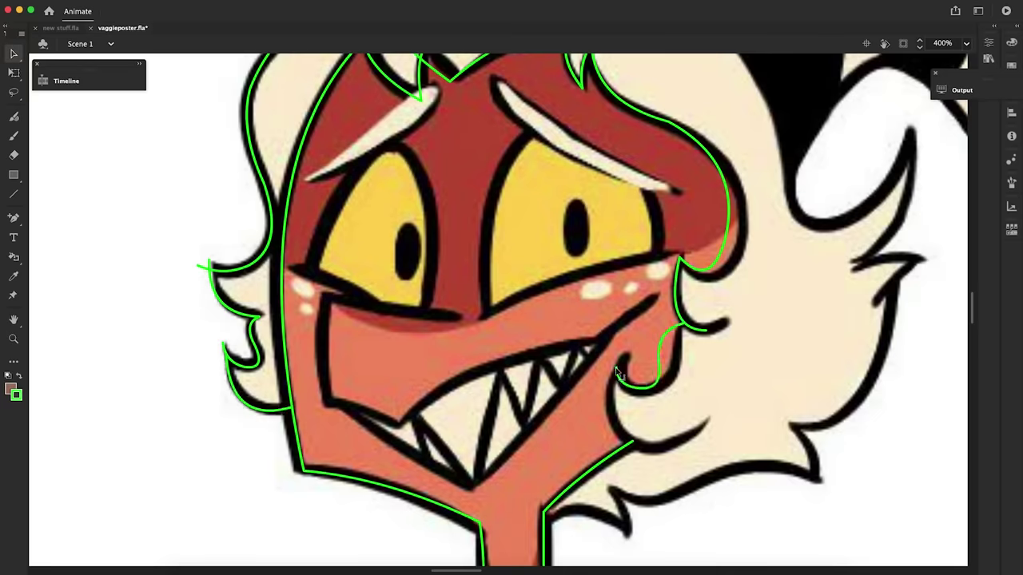
key(v)
drag(498, 381, 492, 366)
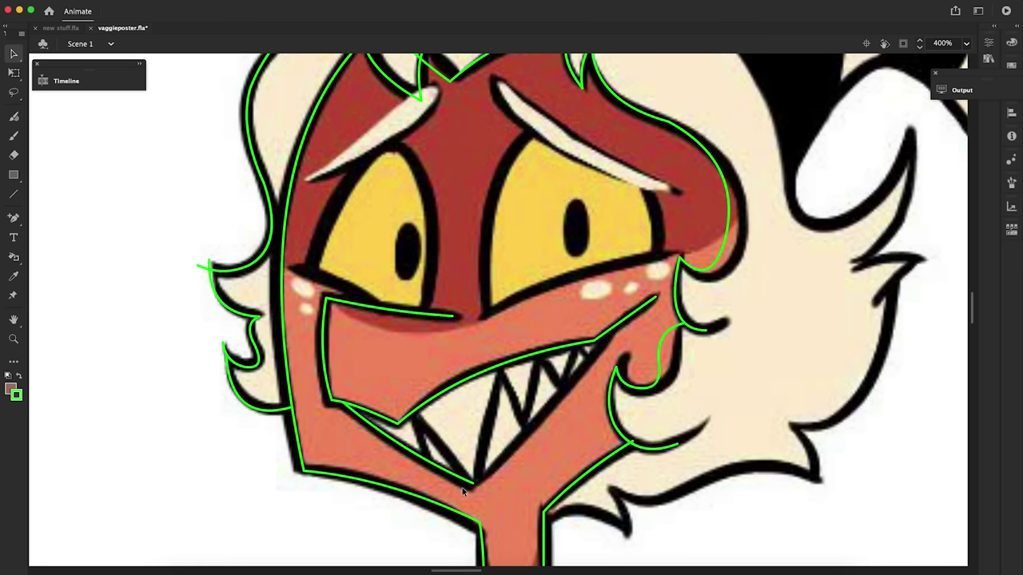
key(n)
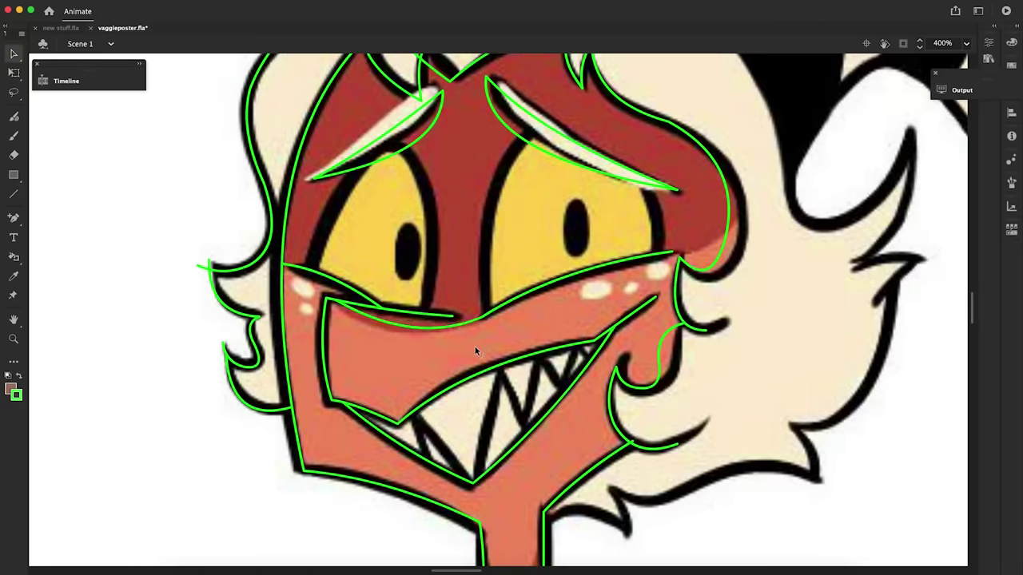
Trace the right eye by curving its inner edge and adding a rounded top and outer edge
key(v)
drag(506, 230, 490, 212)
key(n)
drag(530, 145, 644, 254)
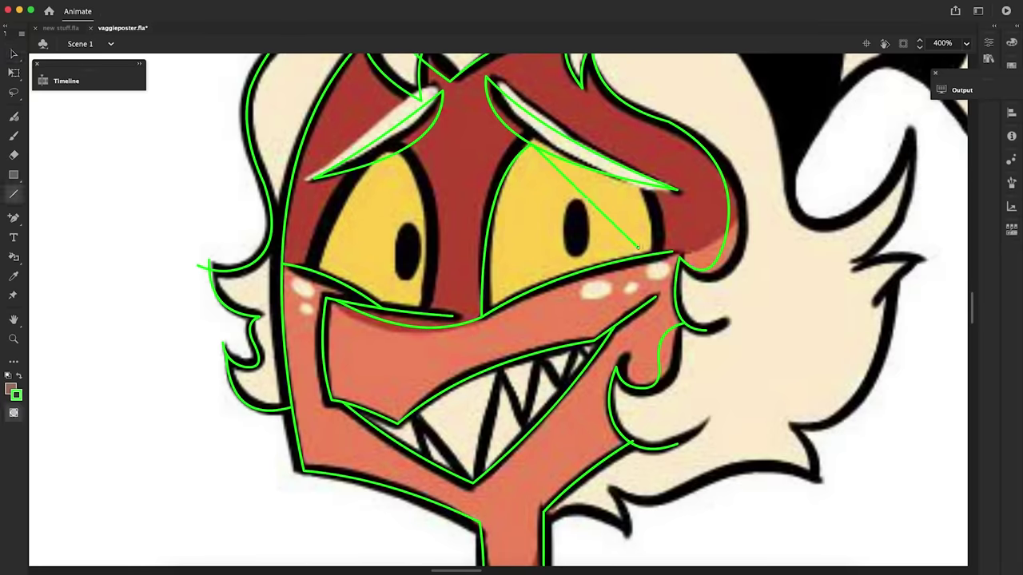
key(v)
drag(587, 200, 619, 160)
drag(643, 254, 638, 181)
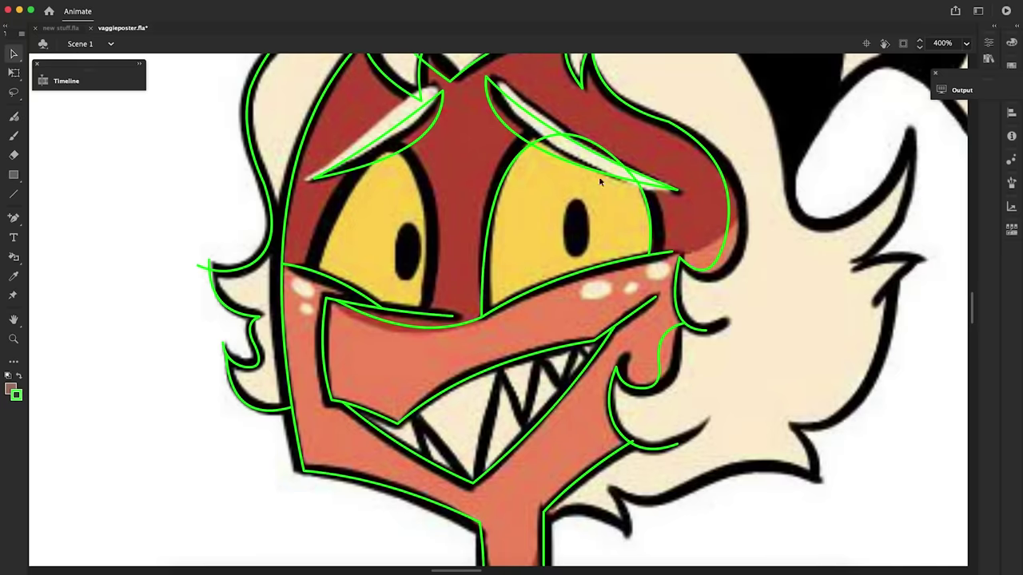
Trace the inner edge of the left eye with a curved line
key(n)
drag(421, 312, 399, 152)
key(v)
drag(410, 227, 426, 211)
key(n)
Add curved lines along the lower lids of the left and right eyes
key(n)
drag(284, 264, 395, 309)
key(v)
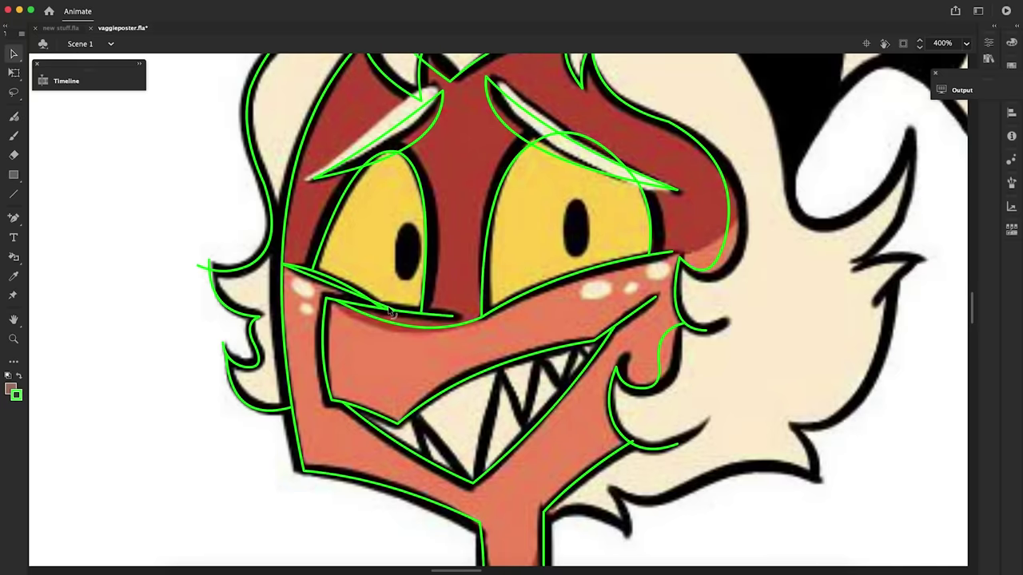
drag(339, 286, 345, 274)
key(n)
drag(482, 314, 671, 251)
key(v)
drag(577, 283, 570, 268)
Add a second contour to the left eye's inner outline and to the right eye's inner side for outline thickness
drag(407, 147, 429, 313)
key(v)
drag(419, 232, 436, 220)
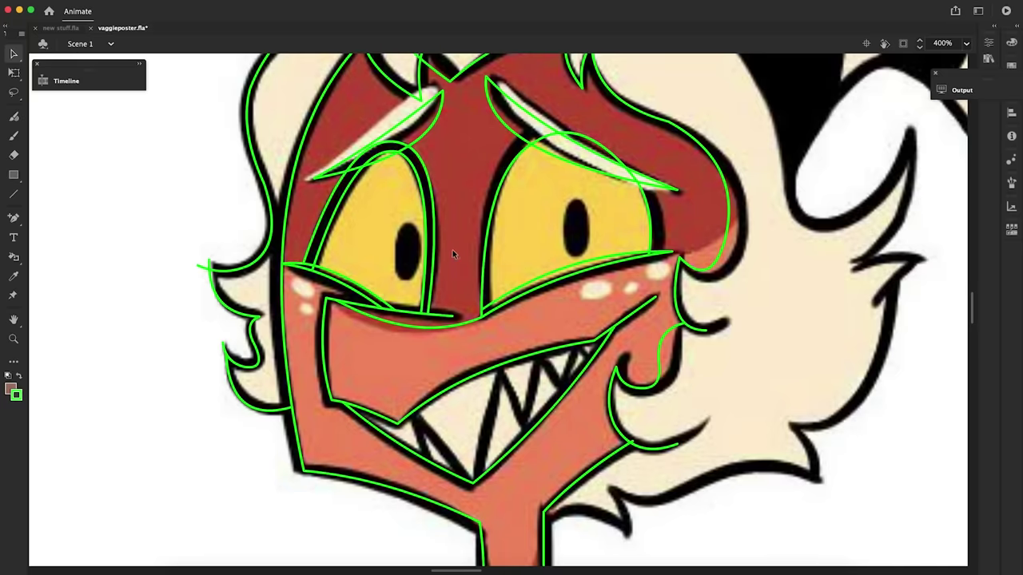
key(n)
drag(491, 303, 555, 147)
key(v)
drag(523, 224, 499, 203)
Trace the hair's right side: the gap under the horn, the pointed tufts and the long outer edge
key(n)
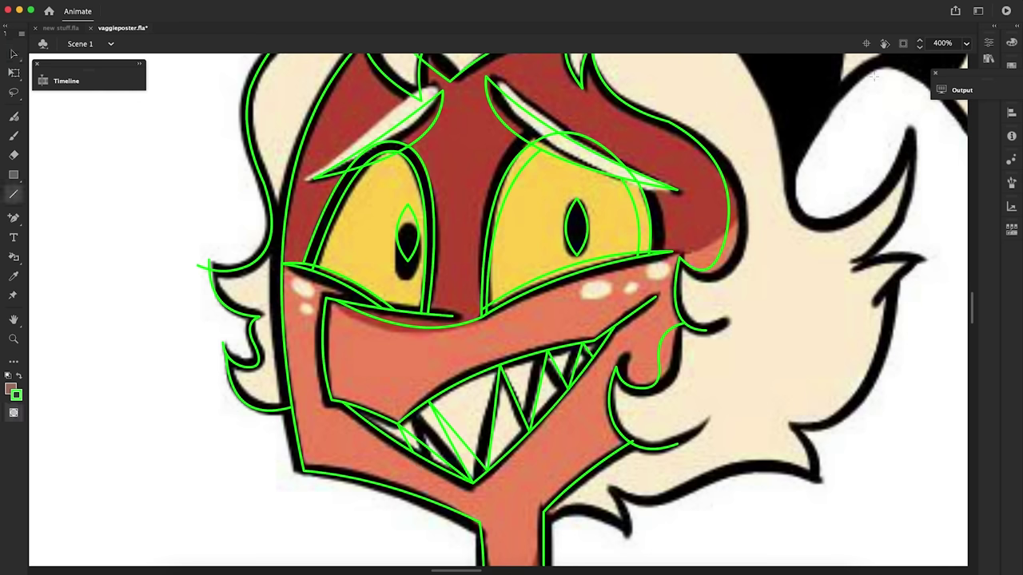
mouse_move(885, 65)
mouse_down()
mouse_move(824, 104)
mouse_move(812, 213)
mouse_move(794, 209)
mouse_move(919, 206)
mouse_up()
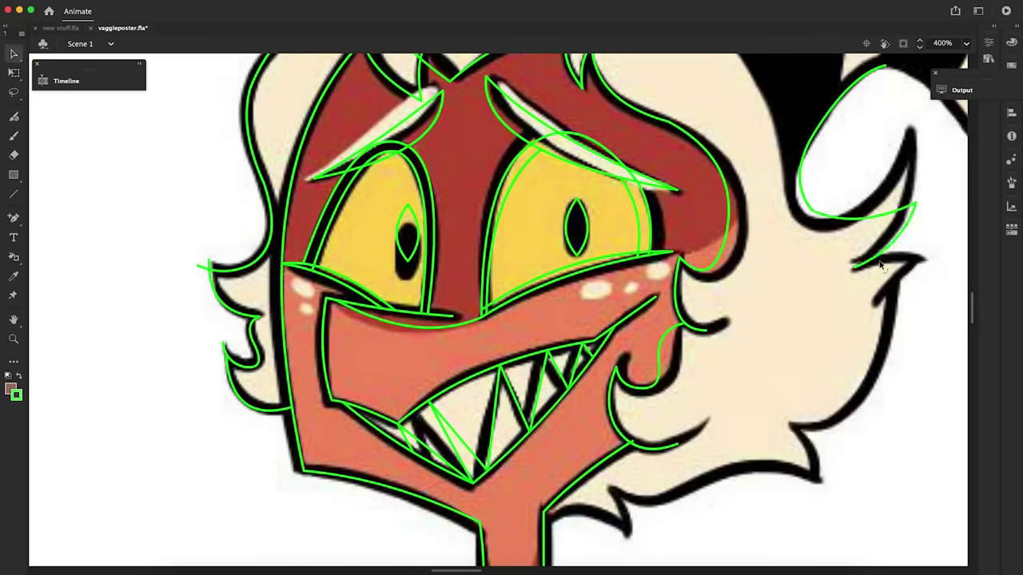
key(n)
drag(855, 267, 922, 258)
drag(877, 301, 922, 258)
key(v)
mouse_move(900, 276)
mouse_down()
mouse_move(886, 340)
mouse_move(796, 428)
mouse_up()
Trace the hair's wavy lower edge with its pointed tufts and refine the curve beneath the horn gap
key(n)
mouse_move(612, 490)
mouse_down()
mouse_move(675, 494)
mouse_move(696, 484)
mouse_up()
key(v)
drag(697, 485, 817, 480)
drag(612, 489, 629, 535)
mouse_move(630, 535)
mouse_down()
mouse_move(545, 533)
mouse_move(584, 514)
mouse_up()
key(v)
drag(874, 217, 883, 230)
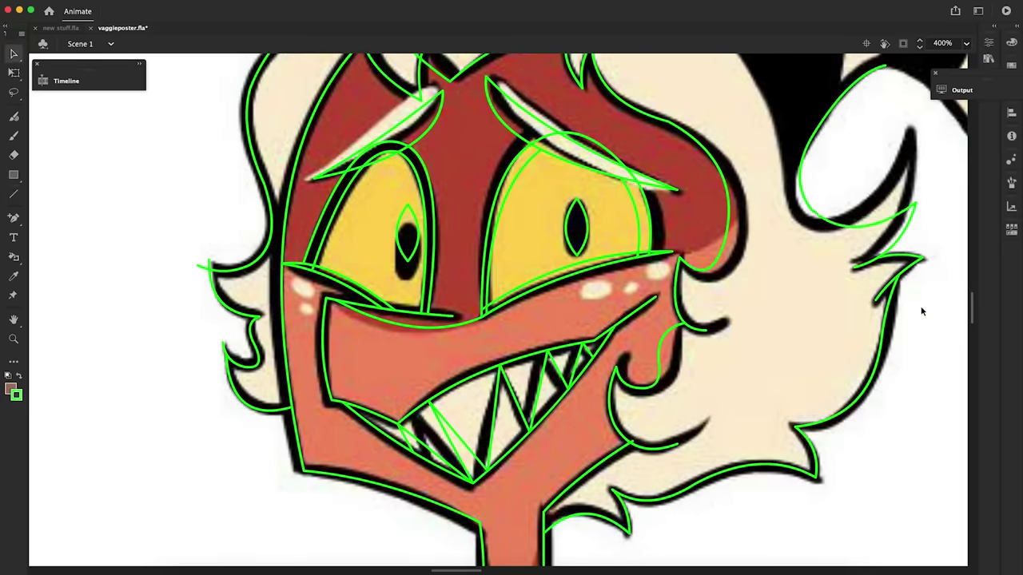
Trace the outer edge of the left horn down to the hair with a curved line
scroll(802, 152, up, 8)
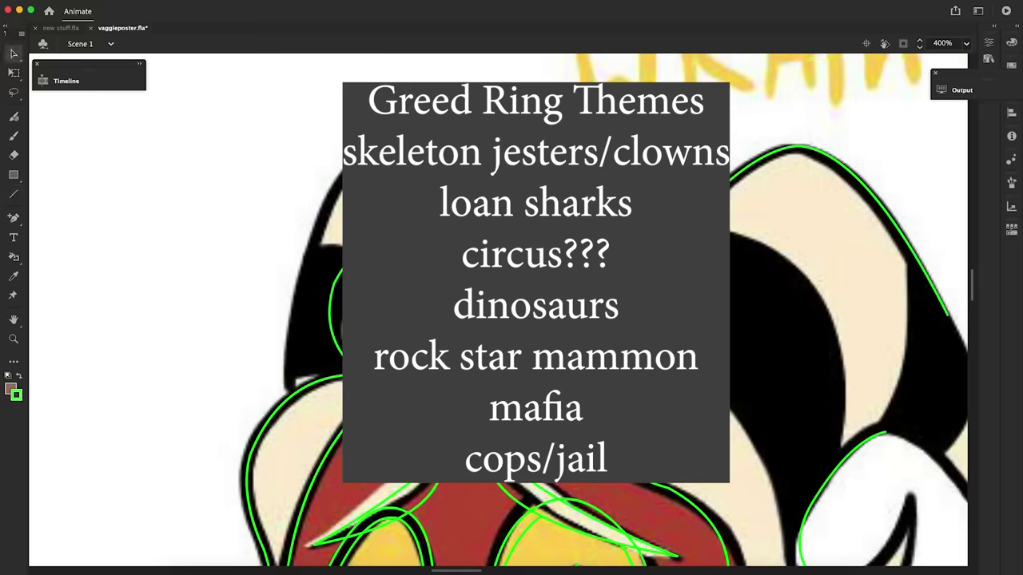
key(n)
drag(364, 153, 295, 391)
key(v)
mouse_move(323, 294)
mouse_down()
mouse_move(310, 292)
mouse_move(301, 348)
mouse_move(302, 331)
mouse_up()
Trace the right horn's base edge along the hair and its lower edge toward the tip
key(n)
mouse_move(596, 343)
mouse_down()
mouse_move(759, 454)
mouse_move(799, 533)
mouse_up()
key(v)
drag(703, 444, 730, 406)
drag(972, 286, 973, 295)
drag(474, 572, 489, 571)
mouse_move(623, 277)
mouse_down()
mouse_move(719, 351)
mouse_move(724, 221)
mouse_up()
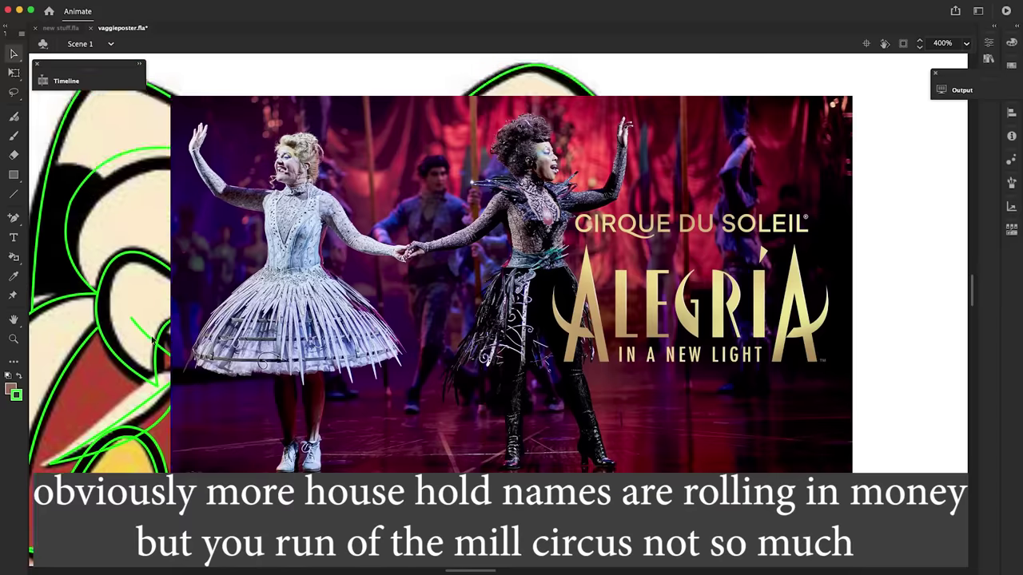
Trace the torso's left side from the armpit down past the waist
key(z)
click(424, 264)
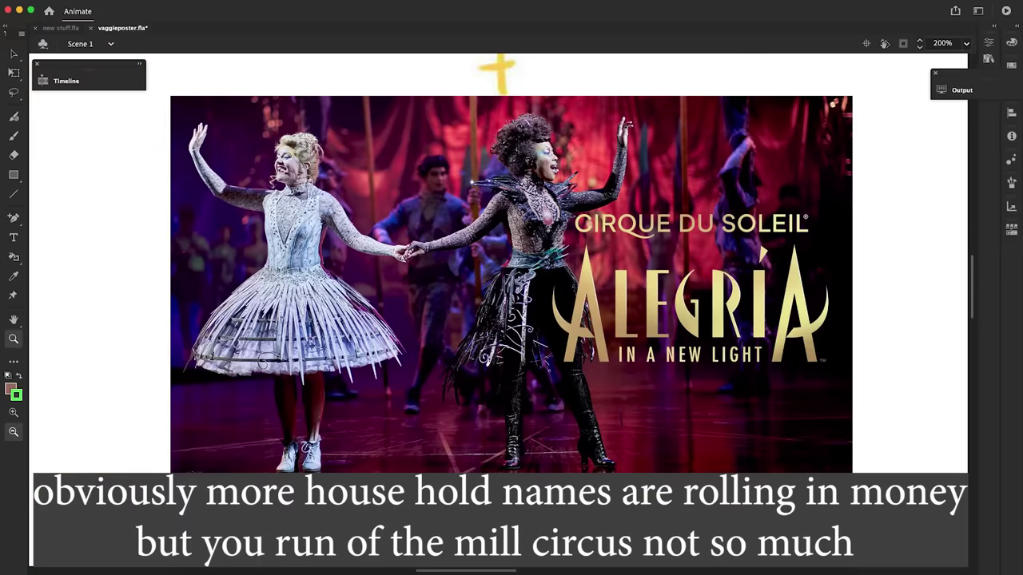
key(z)
drag(972, 287, 972, 339)
click(424, 272)
key(n)
key(v)
key(n)
drag(416, 159, 454, 365)
drag(454, 365, 477, 557)
Trace the left shoulder and both edges of the upper arm down to the elbow
drag(491, 64, 394, 127)
drag(394, 127, 310, 509)
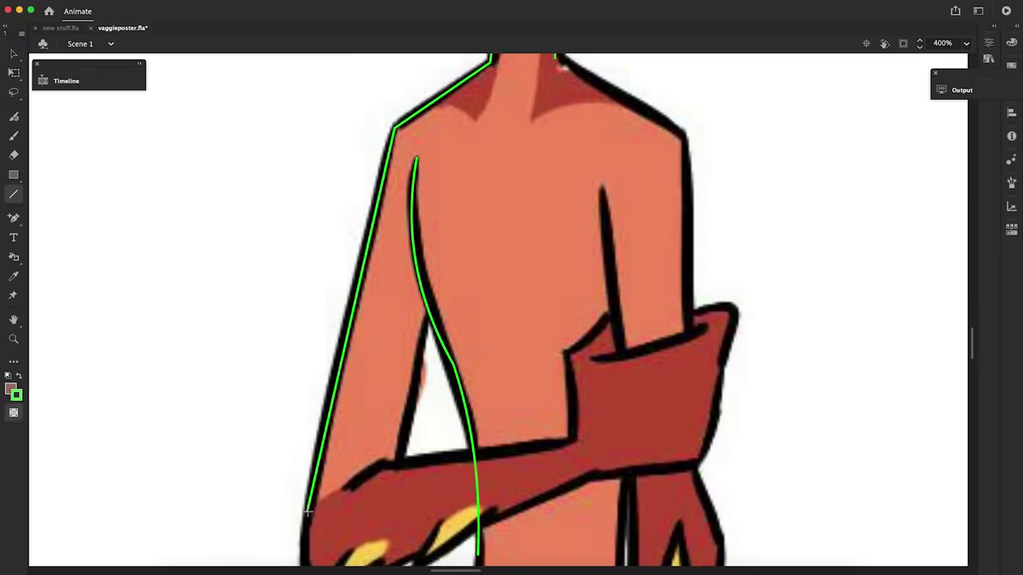
key(v)
key(n)
drag(431, 321, 396, 464)
Trace the bent forearm's upper edge and round the elbow at its left end
drag(973, 344, 972, 349)
drag(574, 356, 397, 378)
key(v)
mouse_move(396, 379)
mouse_down()
mouse_move(311, 422)
mouse_move(320, 496)
mouse_up()
key(n)
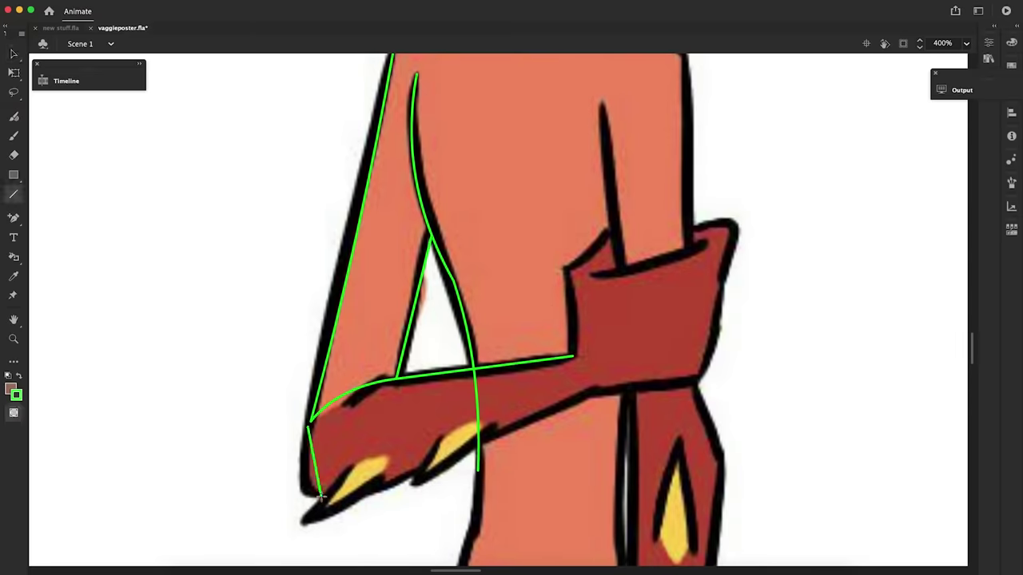
key(v)
drag(314, 460, 305, 461)
Trace the pointed spike at the elbow and close its top with a line
key(n)
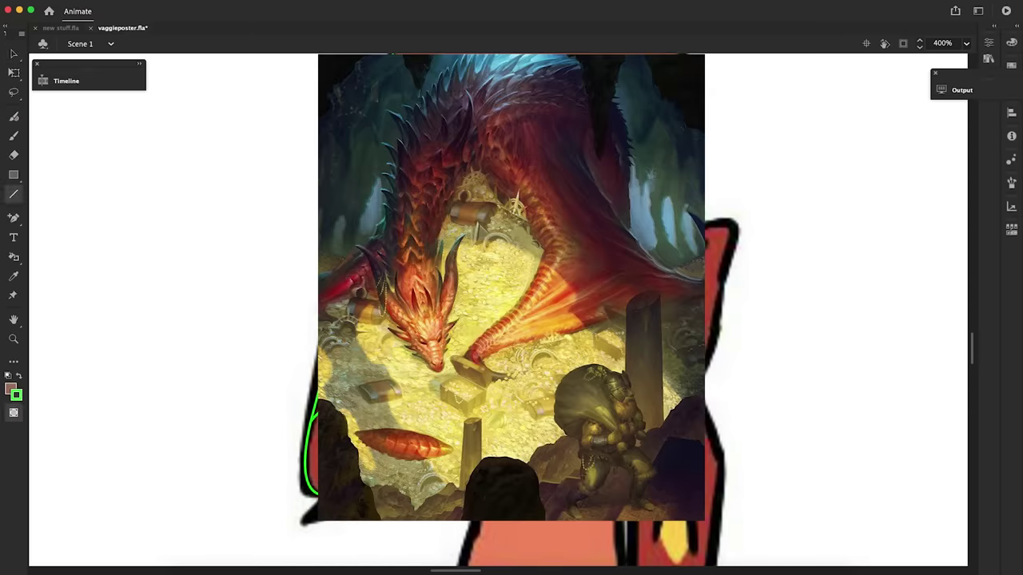
drag(318, 519, 310, 519)
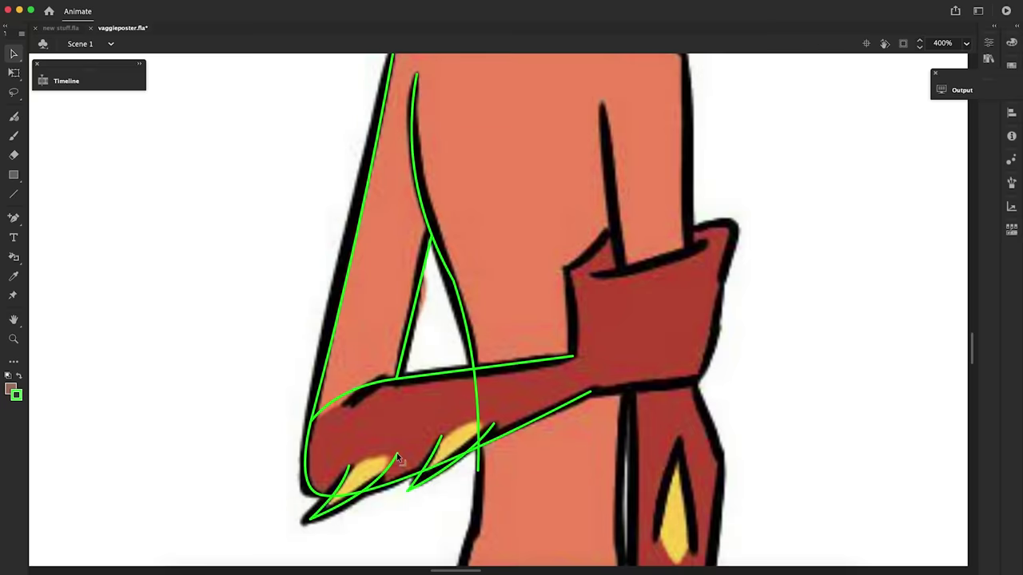
drag(397, 456, 349, 465)
Reposition the two traced forearm spikes with Free Transform and nudge them down
key(q)
drag(489, 431, 527, 403)
key(Down)
key(Down)
key(Down)
key(Down)
key(v)
click(494, 443)
Trace the hanging right arm's inner and outer edges and the curved start of its lower forearm
key(n)
drag(602, 103, 630, 392)
drag(687, 59, 694, 386)
drag(694, 386, 725, 479)
key(v)
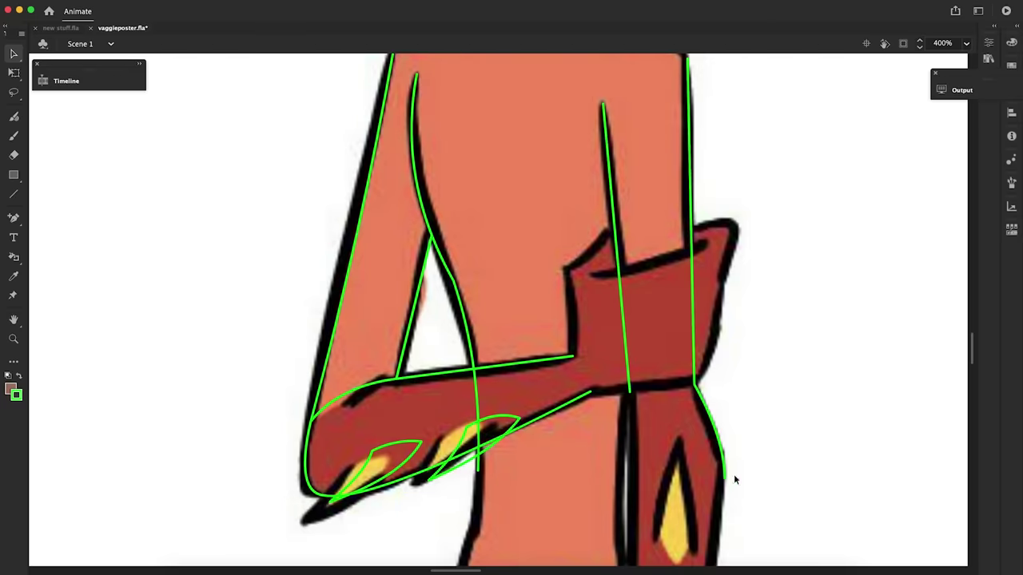
Trace the left side of the hand gripping the right arm and the curved line across its top
key(n)
drag(613, 222, 585, 261)
key(v)
mouse_move(585, 260)
mouse_down()
mouse_move(584, 356)
mouse_move(736, 387)
mouse_up()
key(v)
drag(655, 253, 660, 266)
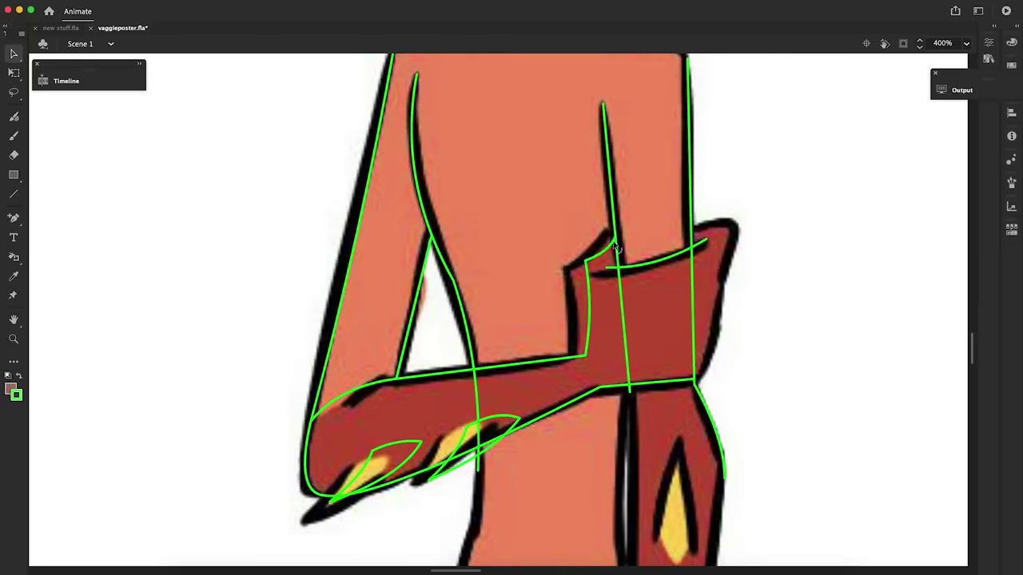
Trace the gripping hand's right side with a rounded top corner and an edge down to the forearm
key(n)
drag(692, 227, 725, 282)
key(v)
drag(710, 254, 746, 226)
drag(725, 283, 695, 386)
Trace the hanging forearm down to the wrist and the sides of the hand
scroll(86, 293, down, 8)
key(super+minus)
key(n)
drag(510, 240, 510, 422)
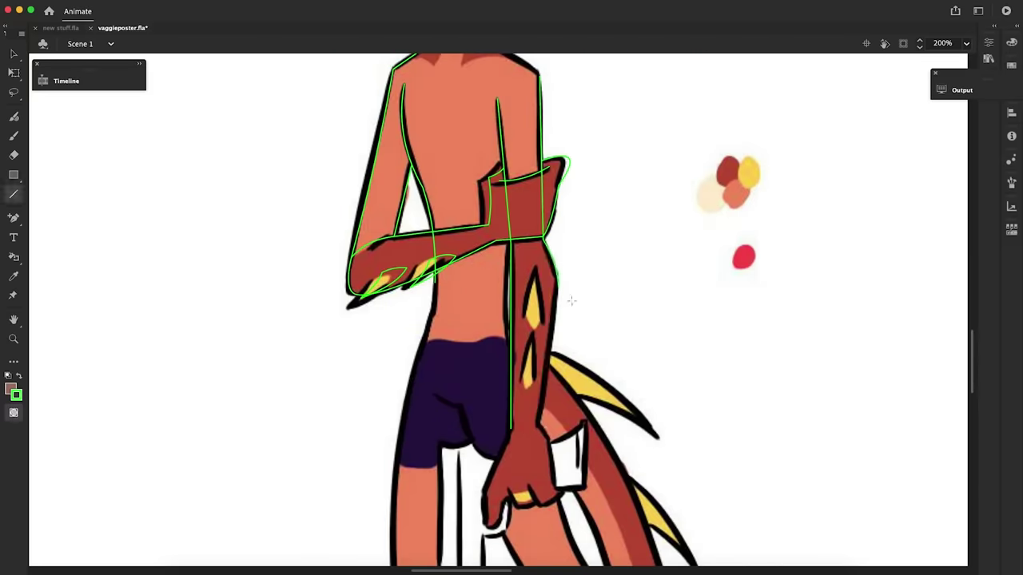
key(v)
mouse_move(559, 286)
mouse_down()
mouse_move(537, 421)
mouse_move(485, 489)
mouse_up()
key(n)
drag(537, 421, 550, 440)
key(z)
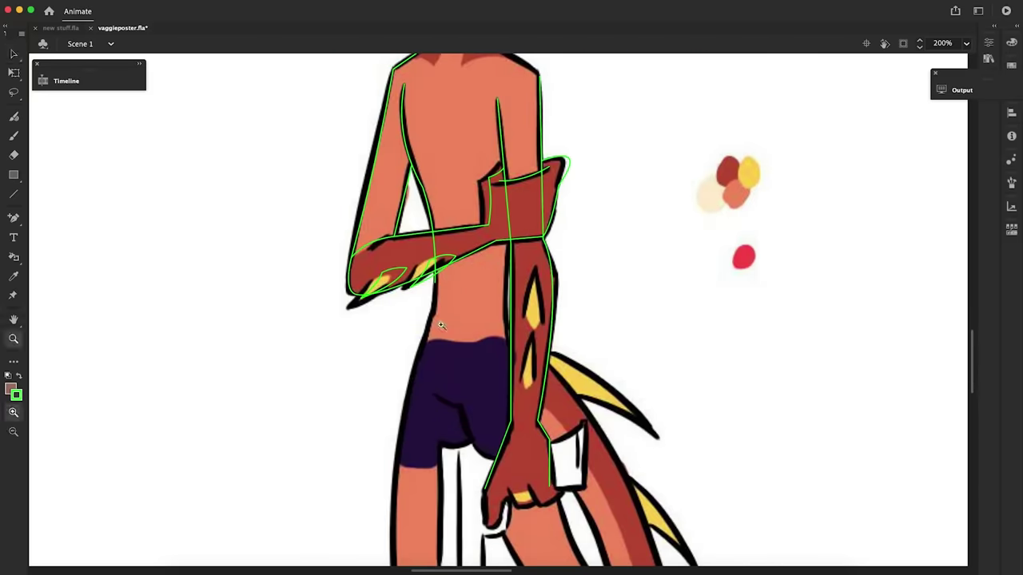
Trace the left waist, hip and outer thigh, curving the line along the shorts
key(v)
drag(436, 281, 435, 307)
key(n)
drag(435, 307, 394, 557)
drag(415, 432, 405, 423)
Trace the crease at the crotch of the shorts and the body's right side down to the thigh
drag(433, 392, 460, 405)
mouse_move(518, 180)
mouse_down()
mouse_move(502, 308)
mouse_move(564, 524)
mouse_up()
key(v)
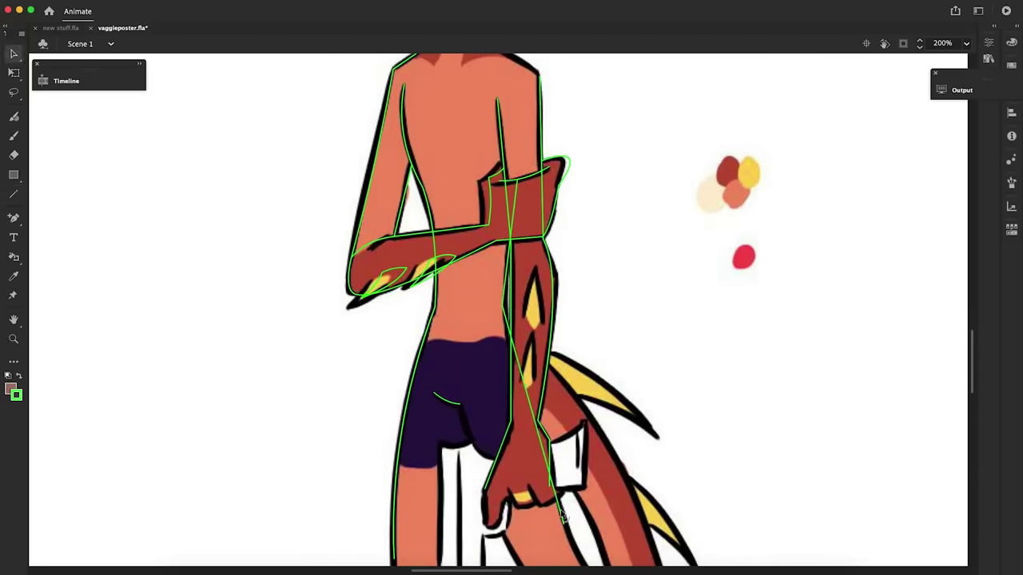
key(n)
drag(461, 404, 472, 447)
Trace the left thigh's inner edge from the crotch down to the knee
scroll(472, 448, down, 8)
mouse_move(472, 259)
mouse_down()
mouse_move(560, 442)
mouse_move(509, 467)
mouse_up()
key(v)
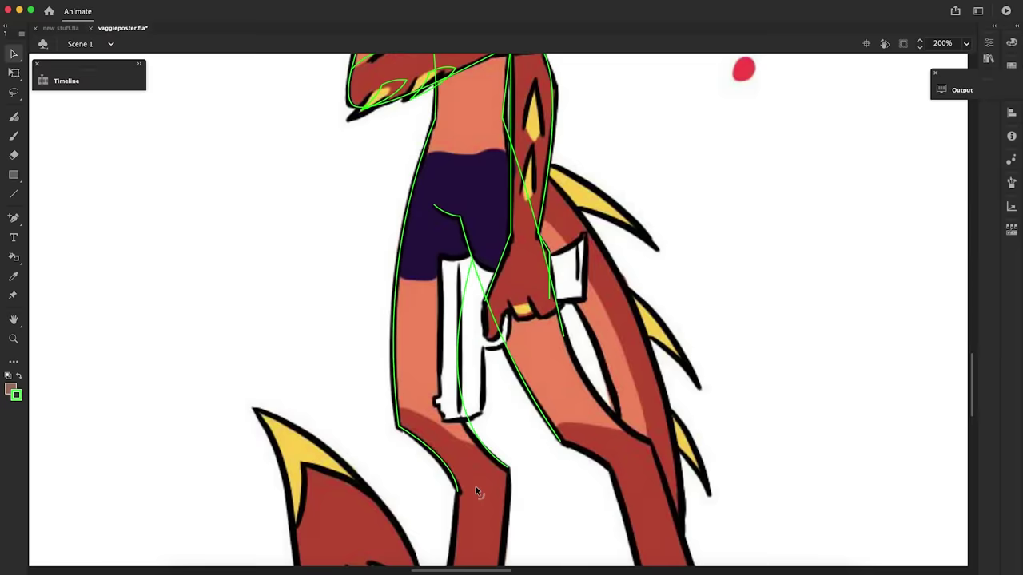
Trace both edges of the left lower leg and the inner edge of the right lower leg down to the feet
scroll(475, 489, down, 8)
drag(457, 175, 378, 464)
key(n)
drag(508, 152, 423, 517)
key(v)
key(n)
drag(561, 127, 666, 504)
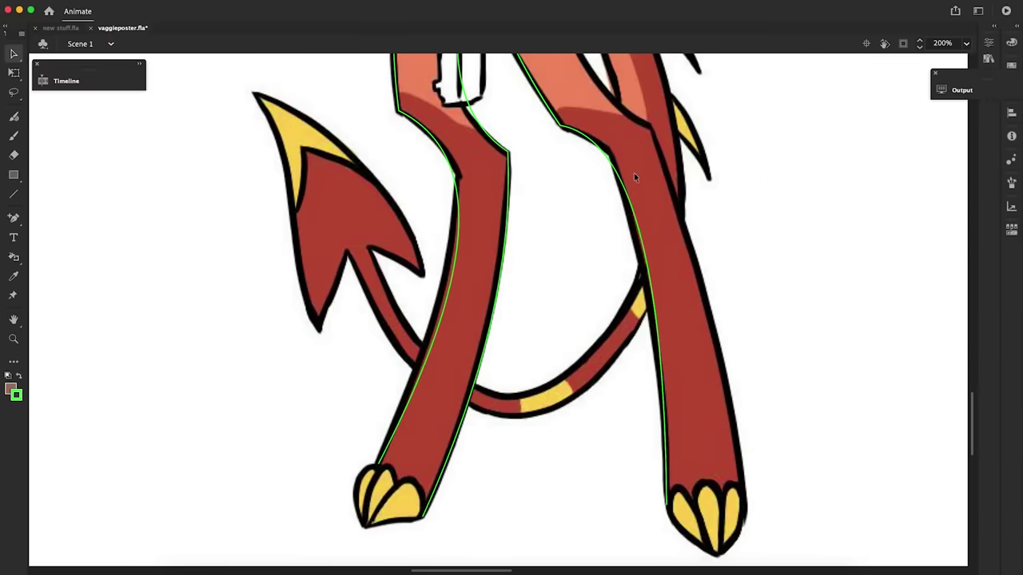
Trace the outer edge of the right lower leg around the foot, and the tail's upper inner curve behind that leg
key(n)
drag(644, 121, 738, 470)
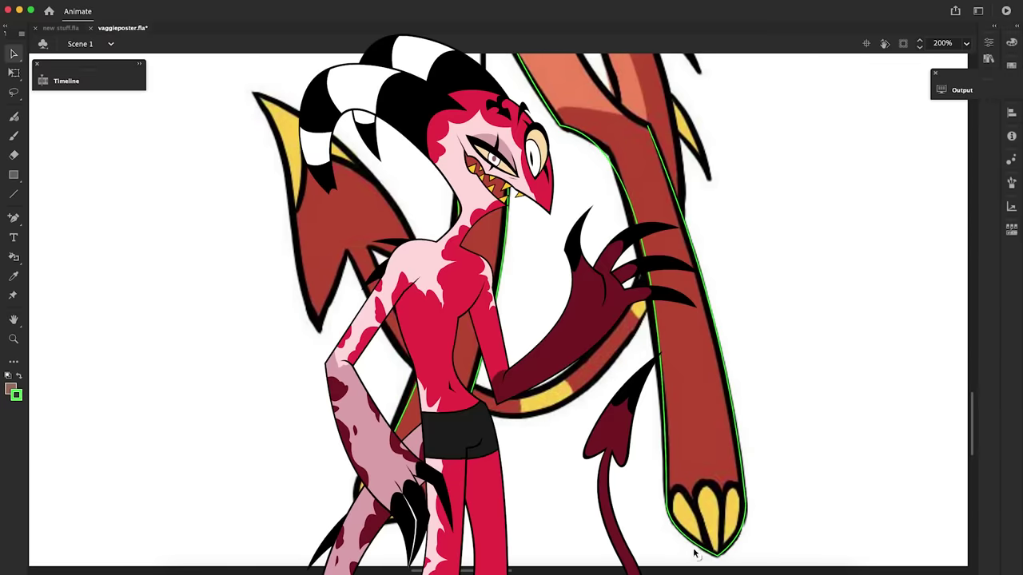
scroll(511, 320, up, 2)
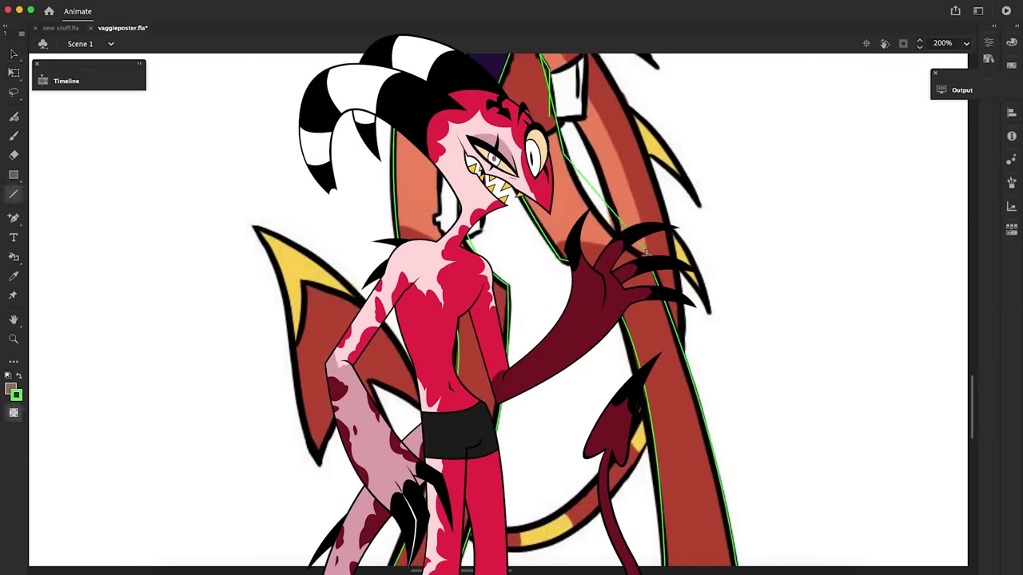
key(v)
drag(972, 398, 974, 385)
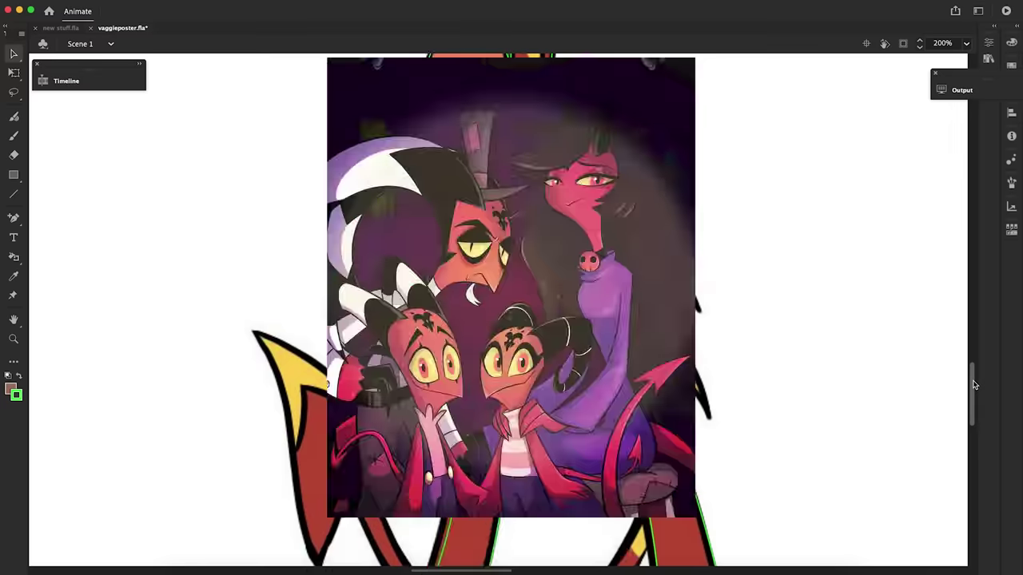
scroll(976, 384, down, 2)
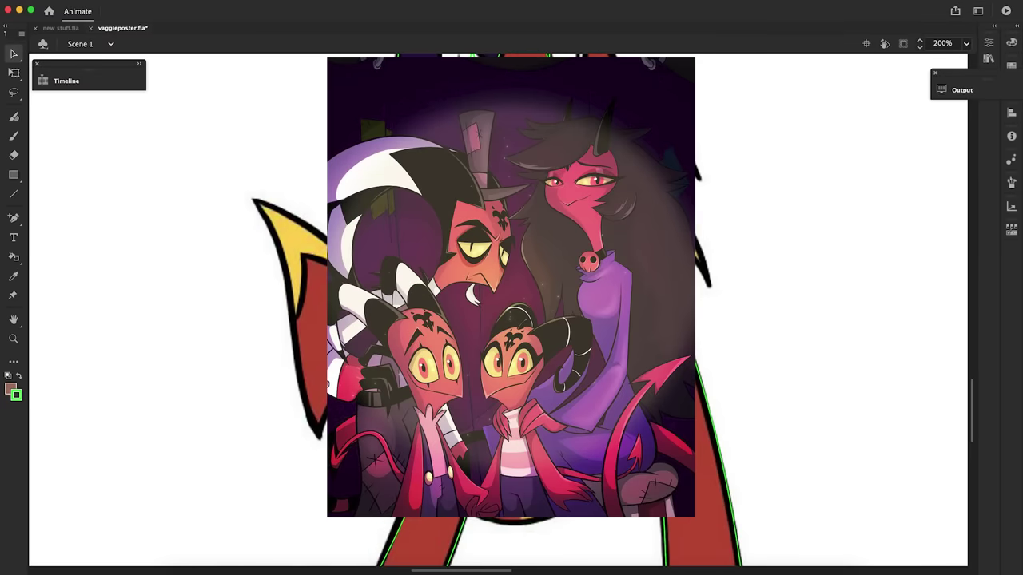
drag(642, 307, 653, 308)
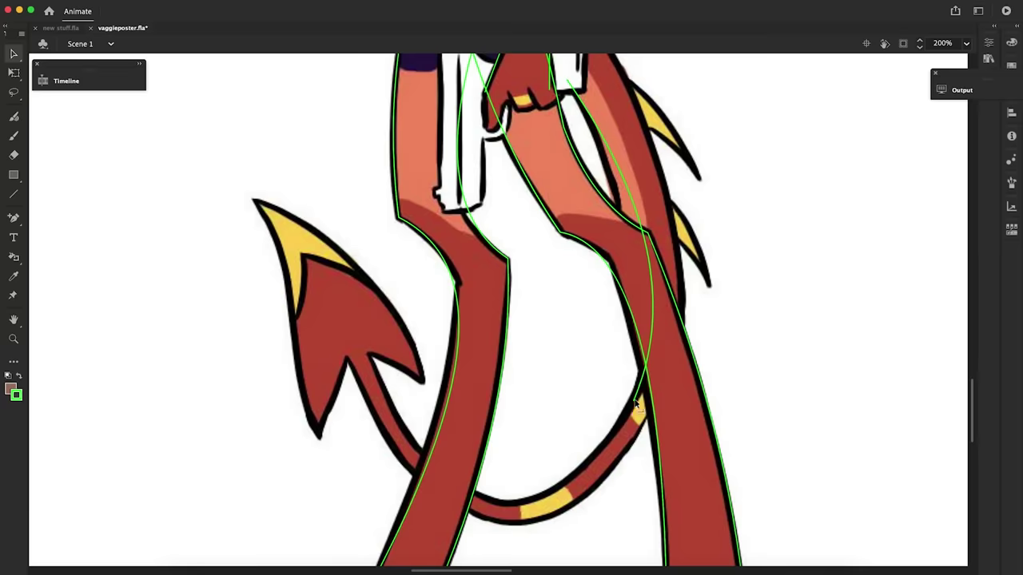
Trace the tail's lower inner edge from the right leg around to the arrowhead, curving the lines to the reference
key(n)
mouse_move(635, 400)
mouse_down()
mouse_move(482, 501)
mouse_move(474, 492)
mouse_up()
key(v)
drag(553, 448, 559, 492)
key(n)
key(v)
mouse_move(354, 339)
mouse_down()
mouse_move(396, 420)
mouse_move(474, 494)
mouse_up()
key(n)
key(v)
Trace the tail's lower outer edge from the arrowhead around to the right leg
key(n)
drag(345, 339, 384, 425)
key(v)
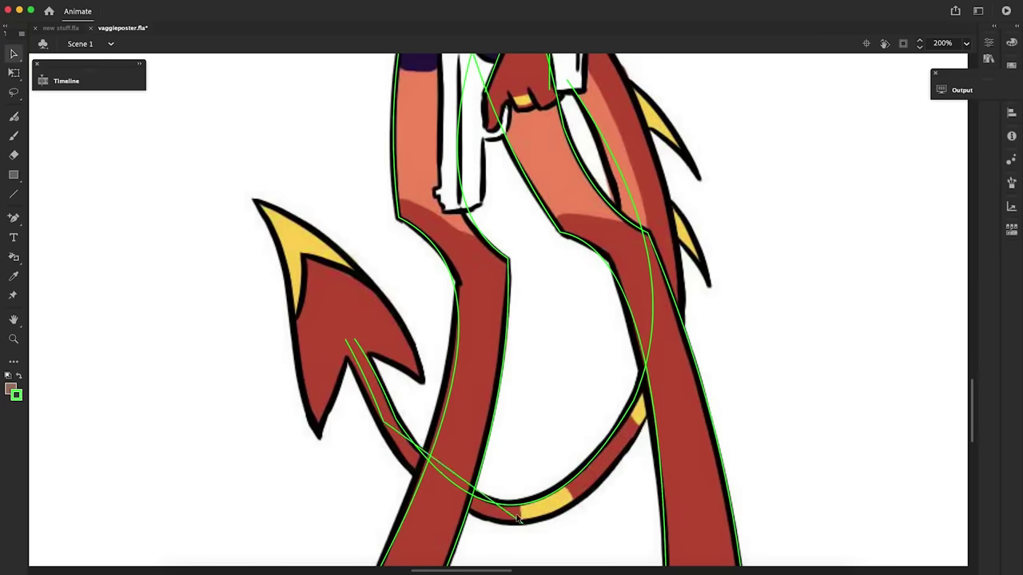
drag(524, 528, 665, 387)
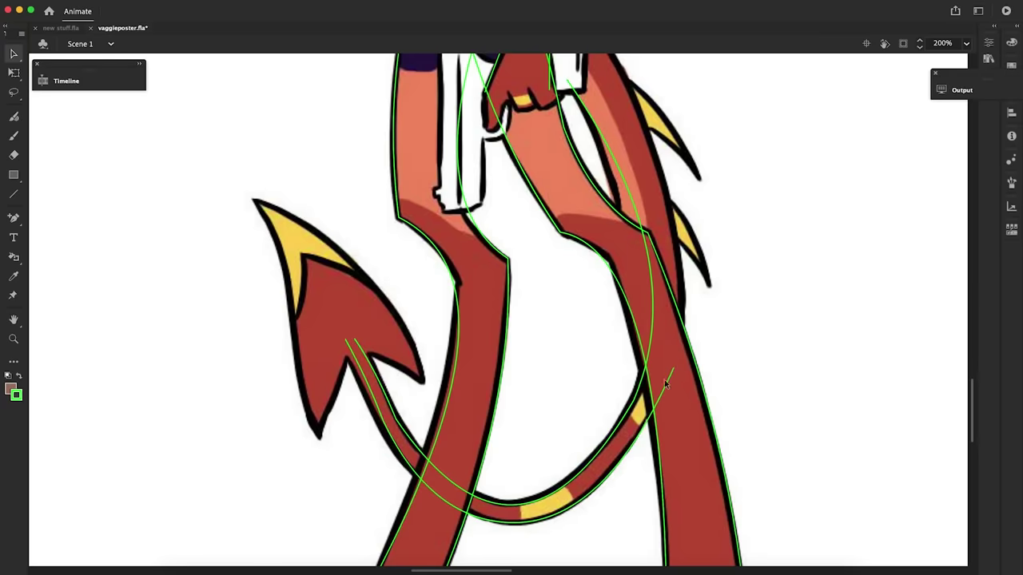
Trace the tail's upper outer edge from the right leg up to the hip and curve it outward
scroll(665, 385, up, 2)
key(n)
drag(673, 424, 577, 56)
key(v)
drag(646, 312, 687, 312)
Delete the misfitting lower segments of the tail's inner edge and re-bend its upper curve behind the right leg
click(640, 441)
key(Delete)
drag(651, 376, 656, 378)
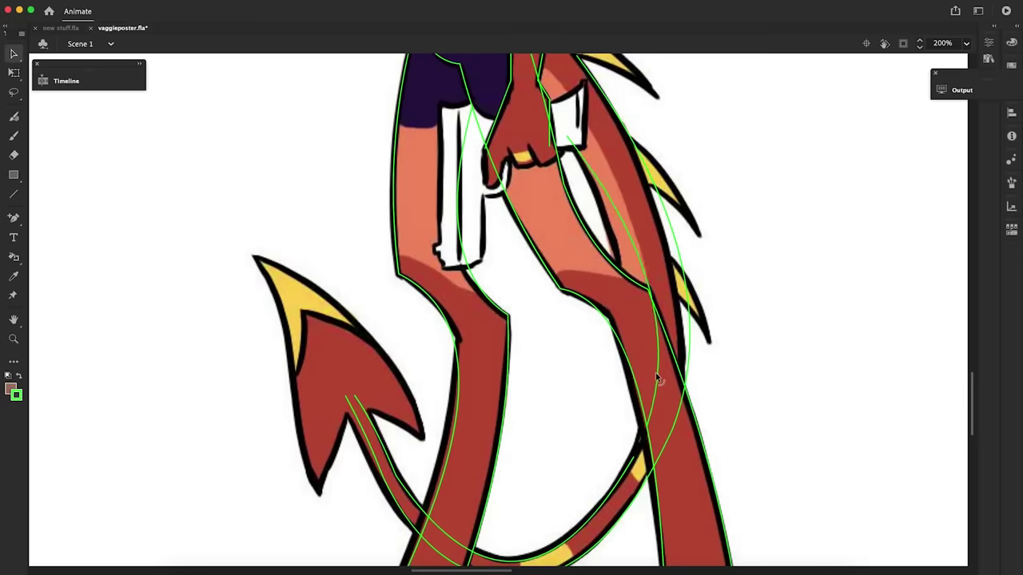
click(611, 490)
key(Delete)
Retrace the tail's inner edge from the right leg down to the yellow stripe and adjust its curve
key(n)
drag(647, 428, 547, 550)
key(v)
drag(598, 489, 589, 522)
click(618, 520)
drag(972, 396, 973, 401)
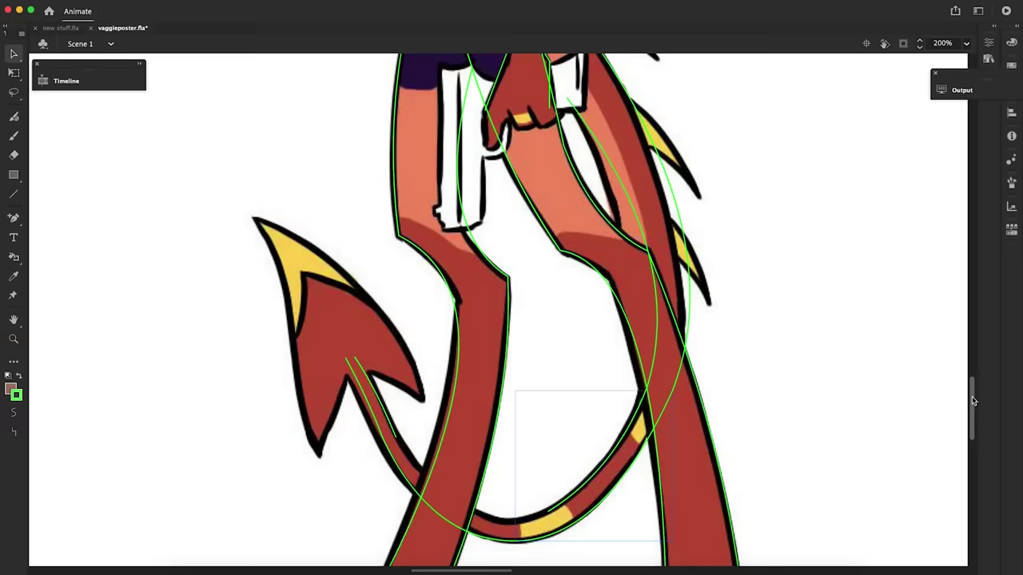
drag(608, 501, 603, 497)
drag(562, 529, 567, 525)
Retrace the tail's inner edge across the left leg, joining the arrowhead side to the yellow stripe
key(n)
drag(397, 437, 548, 511)
key(v)
drag(473, 474, 466, 509)
Trace the waistband of the shorts and the navel line with curved strokes
scroll(617, 297, up, 12)
drag(572, 240, 578, 246)
key(v)
key(n)
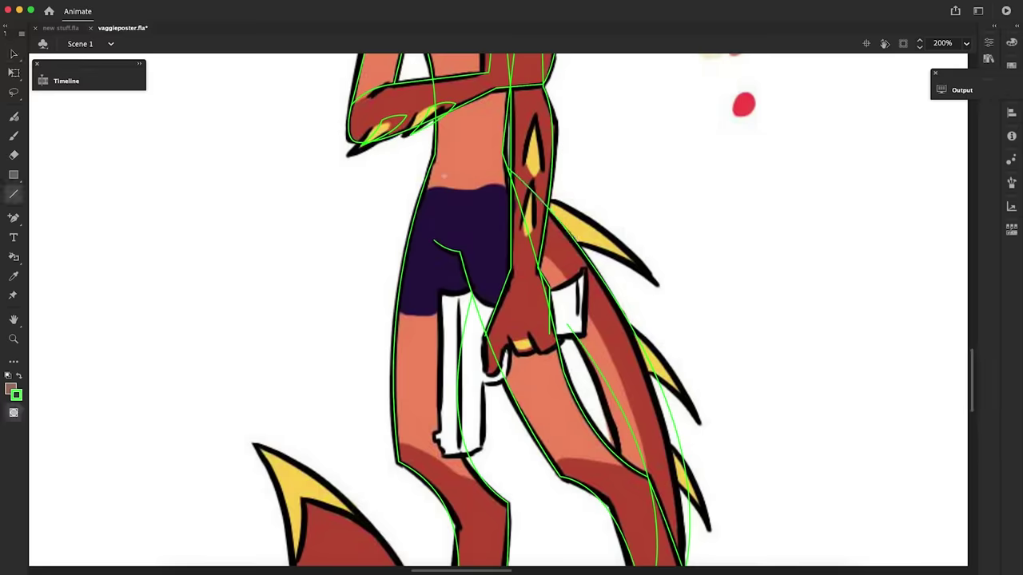
drag(430, 184, 509, 184)
key(v)
key(n)
drag(456, 132, 457, 142)
key(v)
Outline the yellow spikes along the tail's outer edge and delete the tail line segments that overlap them
scroll(457, 142, up, 10)
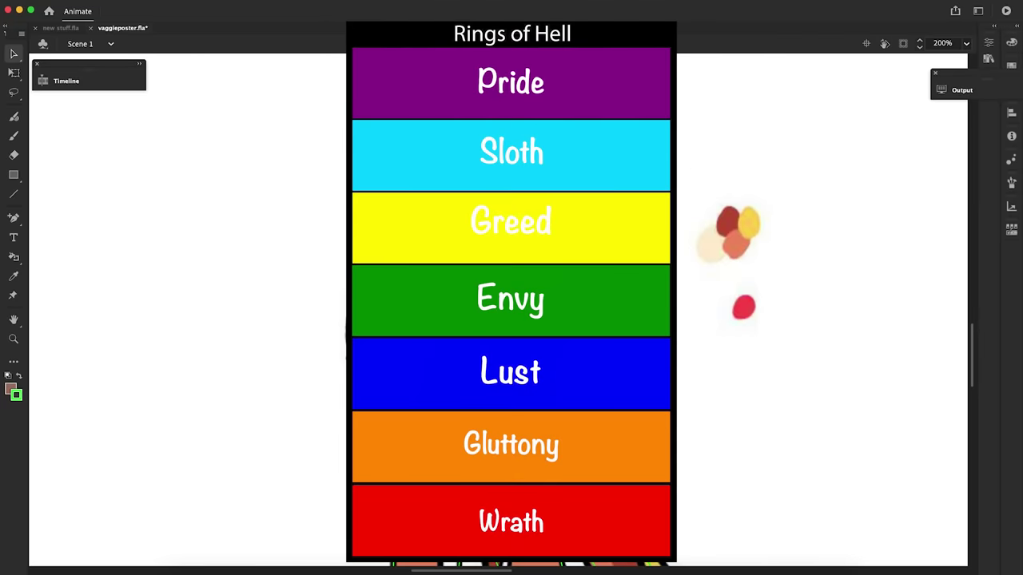
scroll(511, 320, down, 7)
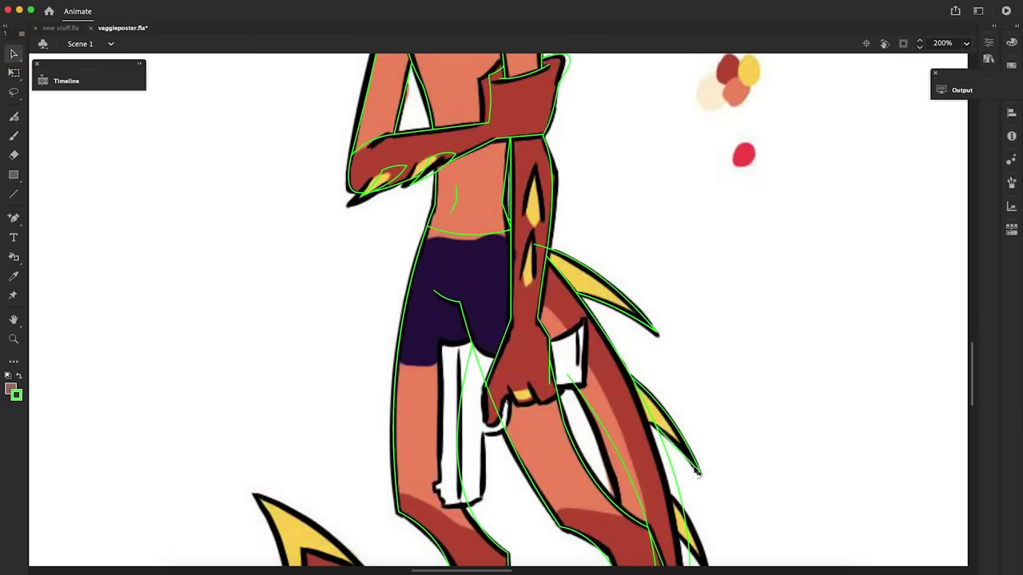
scroll(748, 189, down, 10)
click(656, 444)
shift+click(680, 494)
key(Delete)
Delete the tail line segments that cross the legs and outline the left foot
drag(973, 372, 976, 402)
right_click(502, 403)
click(531, 439)
key(n)
key(v)
drag(393, 316, 396, 312)
click(449, 398)
shift+click(450, 379)
shift+click(664, 294)
key(Delete)
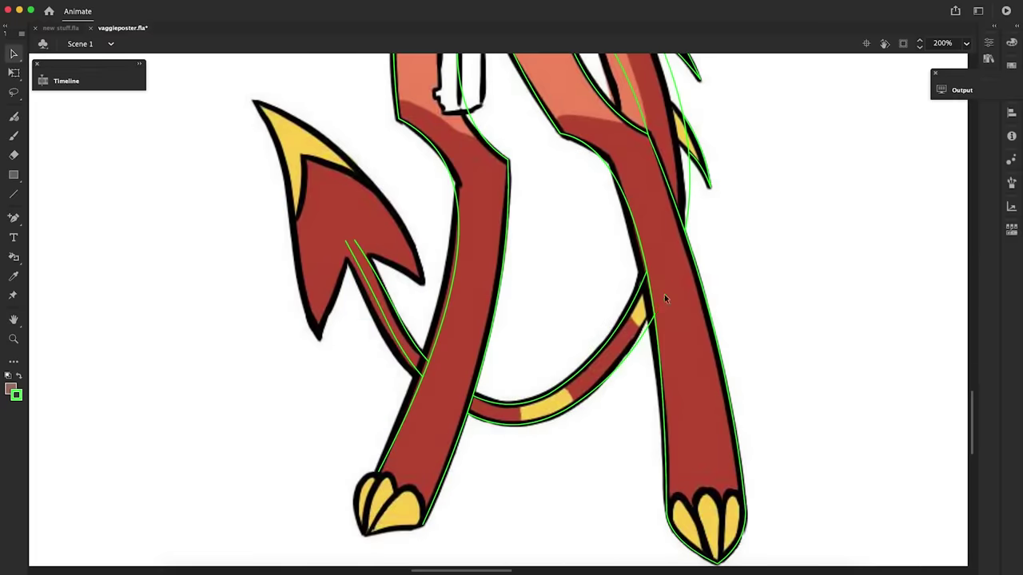
drag(551, 395, 557, 412)
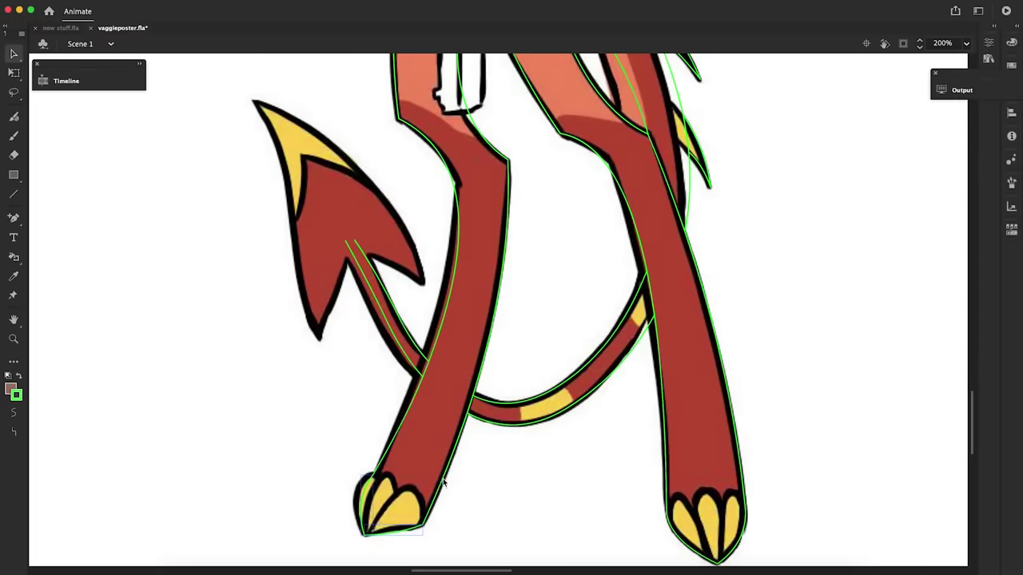
Trace the curved upper edge of the large black stripe on the right horn
scroll(592, 391, up, 20)
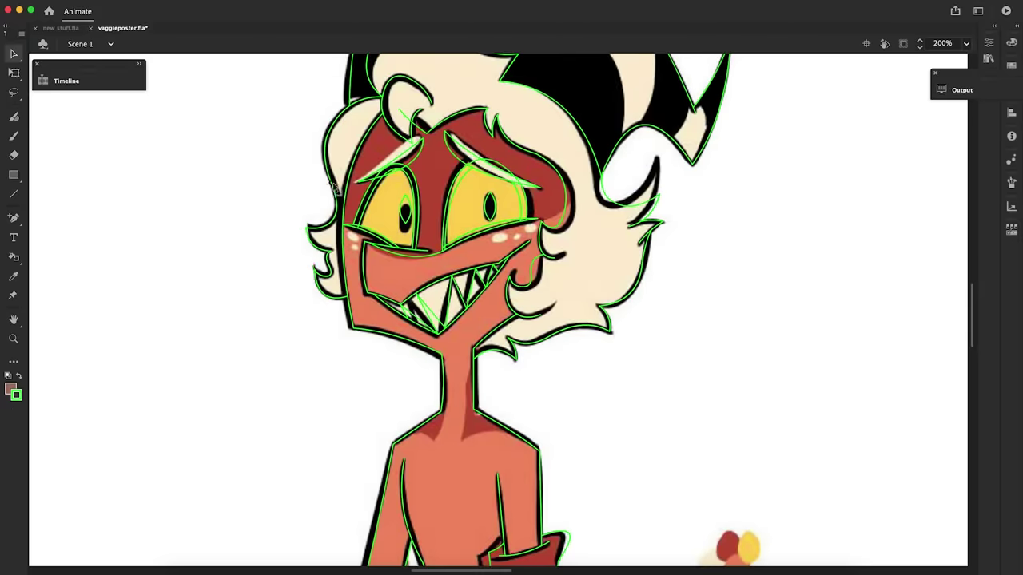
key(super+equal)
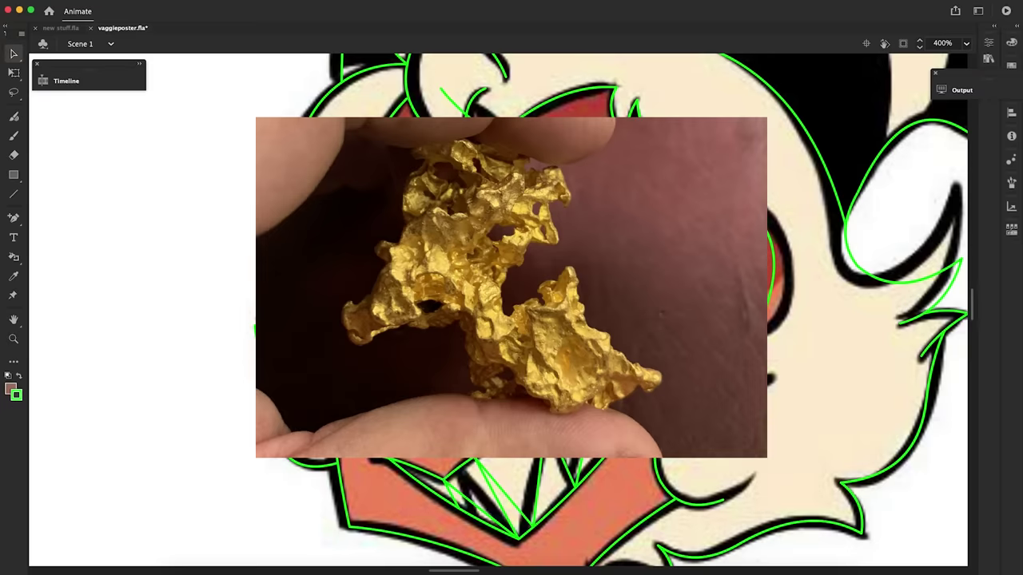
drag(971, 306, 971, 300)
right_click(490, 247)
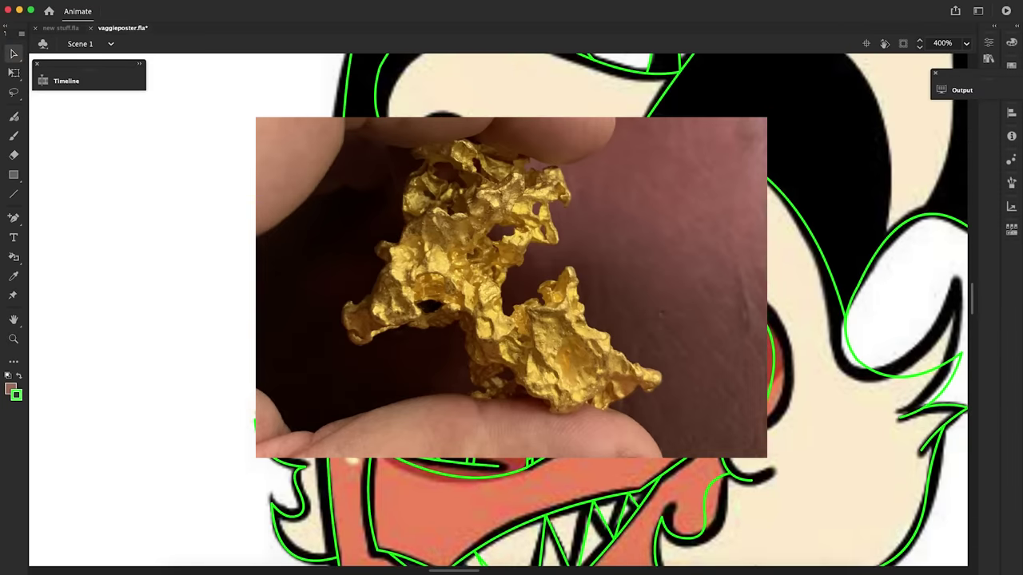
scroll(512, 311, up, 3)
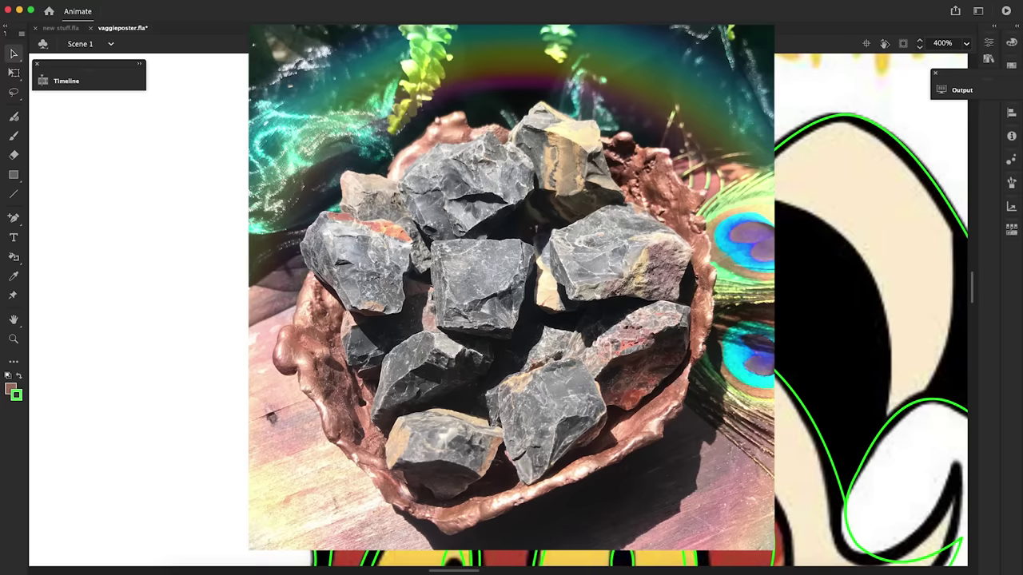
key(n)
drag(773, 203, 885, 426)
key(v)
drag(831, 315, 868, 275)
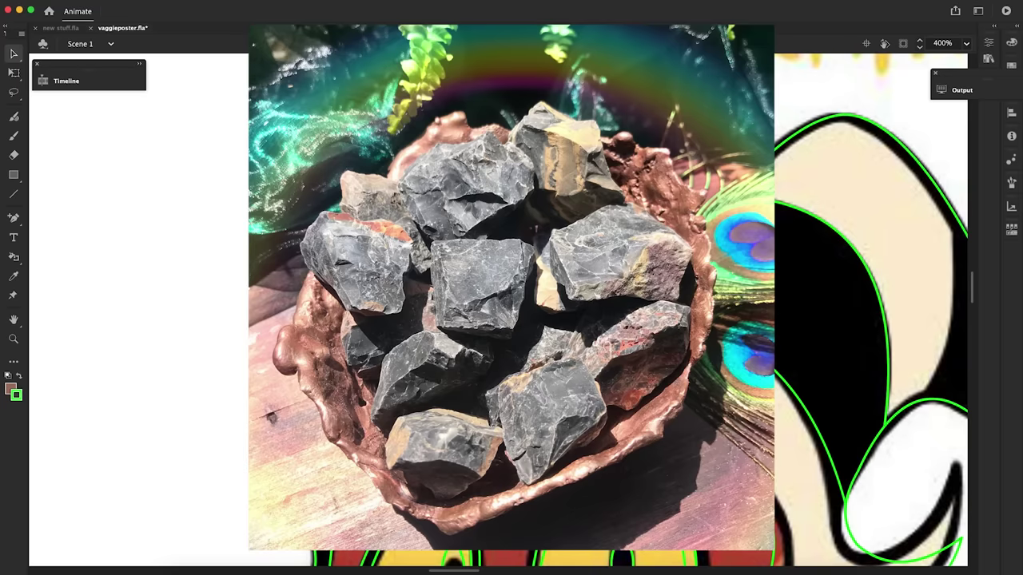
Trace the stripe edges near the right horn's tip, on both sides of its small cream band
scroll(871, 312, right, 5)
key(n)
drag(818, 351, 786, 425)
key(v)
drag(801, 388, 809, 392)
key(n)
drag(862, 412, 831, 360)
key(v)
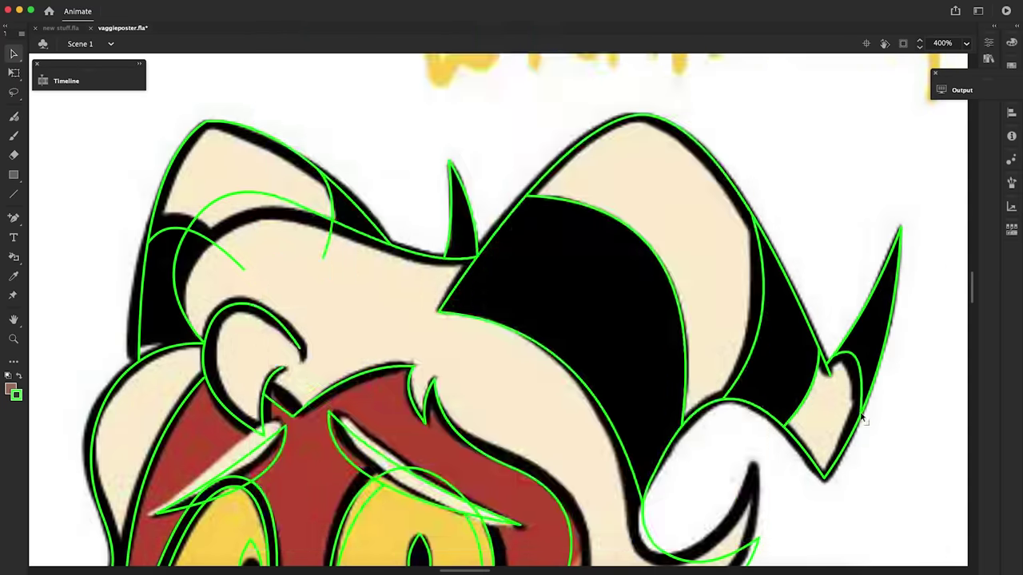
Set the fill colour to black and fill the dark horn stripes with the Paint Bucket, undoing misplaced fills
scroll(680, 386, down, 3)
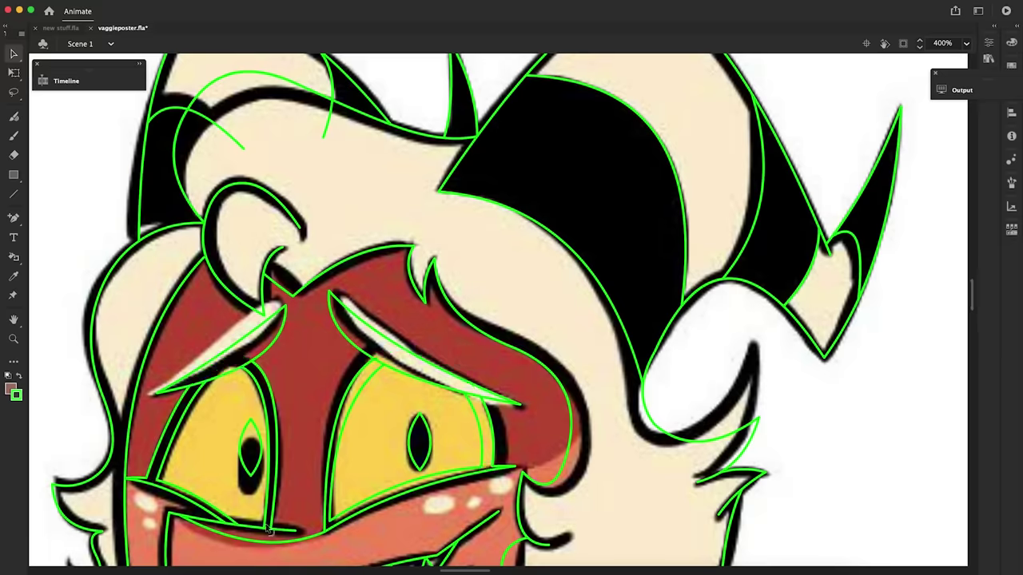
key(k)
click(11, 389)
click(58, 165)
click(163, 179)
key(super+z)
key(k)
click(577, 238)
key(super+z)
key(super+z)
key(super+z)
key(super+z)
key(super+z)
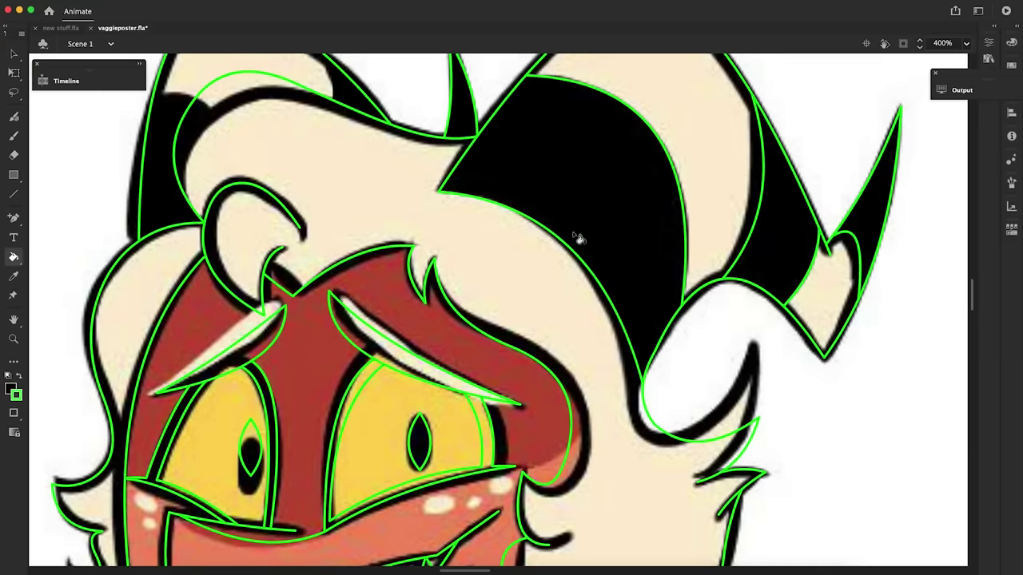
Delete the green stripe divider lines inside the right horn
key(v)
click(684, 231)
shift+click(763, 176)
key(BackSpace)
Fill the left eye's pupil with black, and sample the reference's cream colour for the light areas of the horns and eyebrows
key(k)
click(250, 440)
key(i)
click(828, 303)
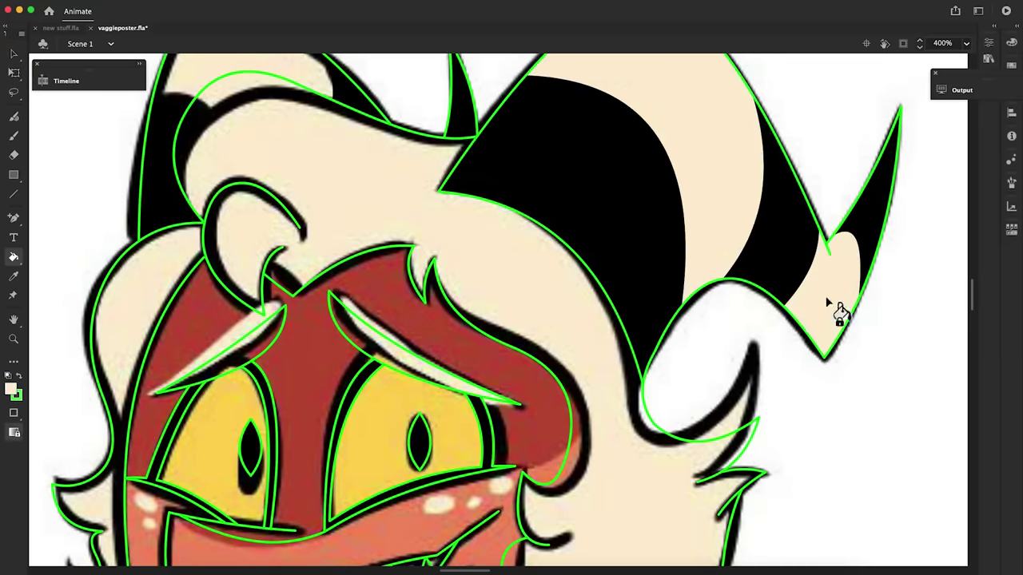
scroll(838, 312, down, 3)
key(v)
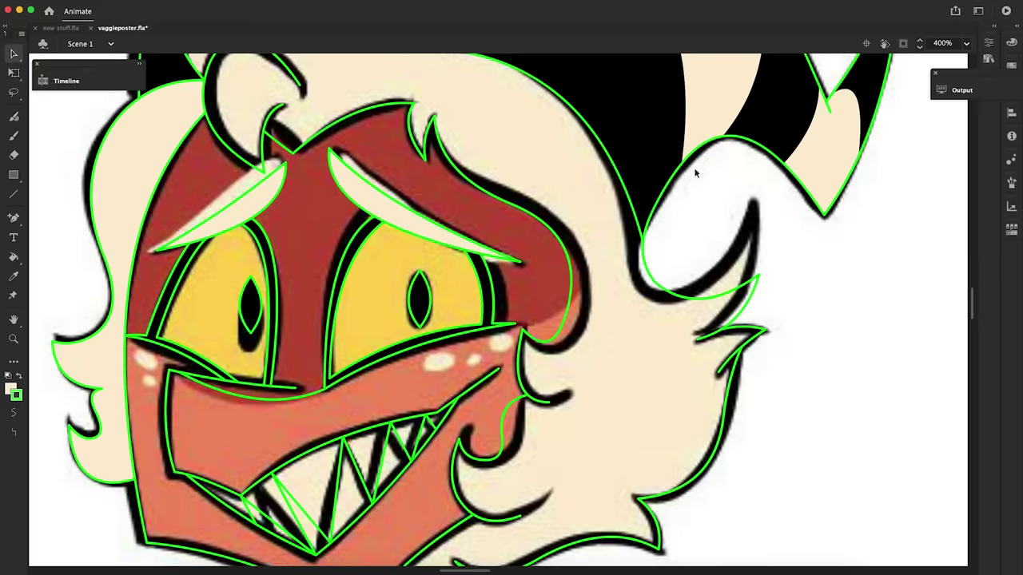
Draw a dividing line across the hair below the right horn and fill the right side of the hair with cream
key(n)
drag(509, 199, 592, 132)
key(k)
click(609, 390)
Divide the top of the hair with a temporary line, fill it with cream and clear the divider
scroll(551, 279, up, 4)
key(n)
drag(230, 80, 357, 255)
key(k)
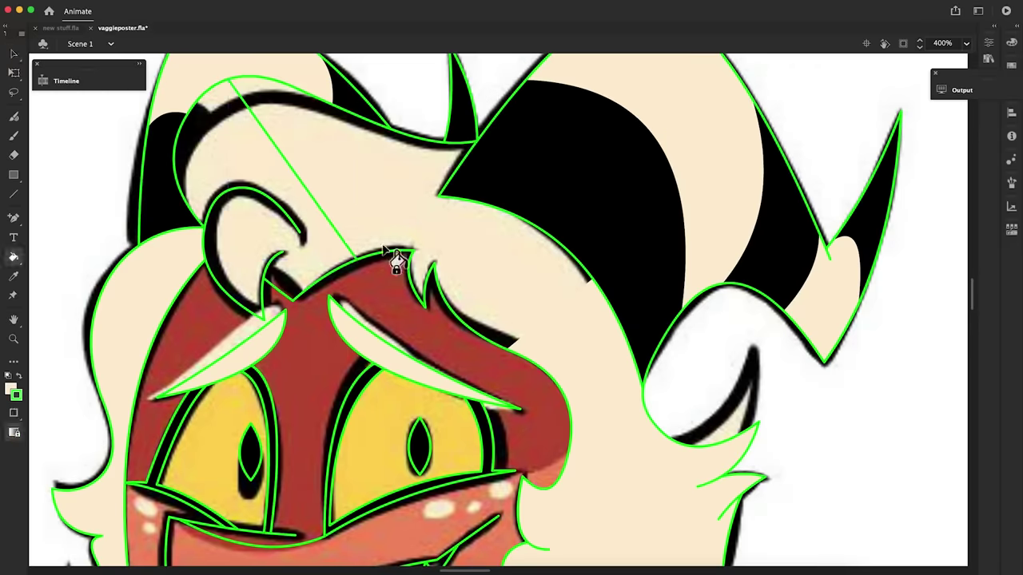
key(k)
right_click(506, 146)
click(571, 340)
Sample the reference's eye yellow and fill both eyes with it
key(i)
click(376, 443)
click(212, 447)
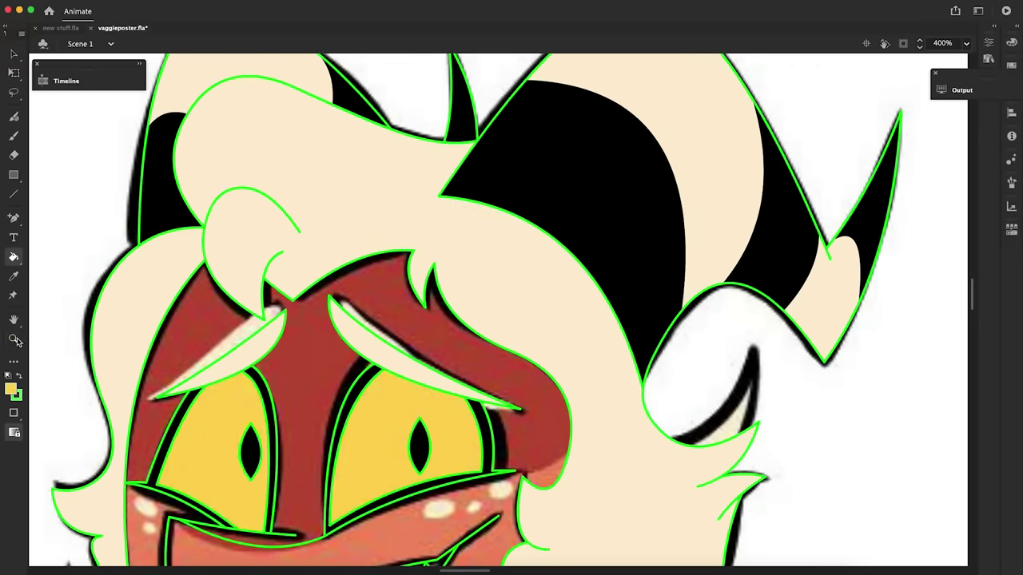
Fill the teeth with cream and draw the line separating the dark red forehead from the cheek beside the right eye
key(z)
alt+click(369, 419)
click(517, 389)
key(n)
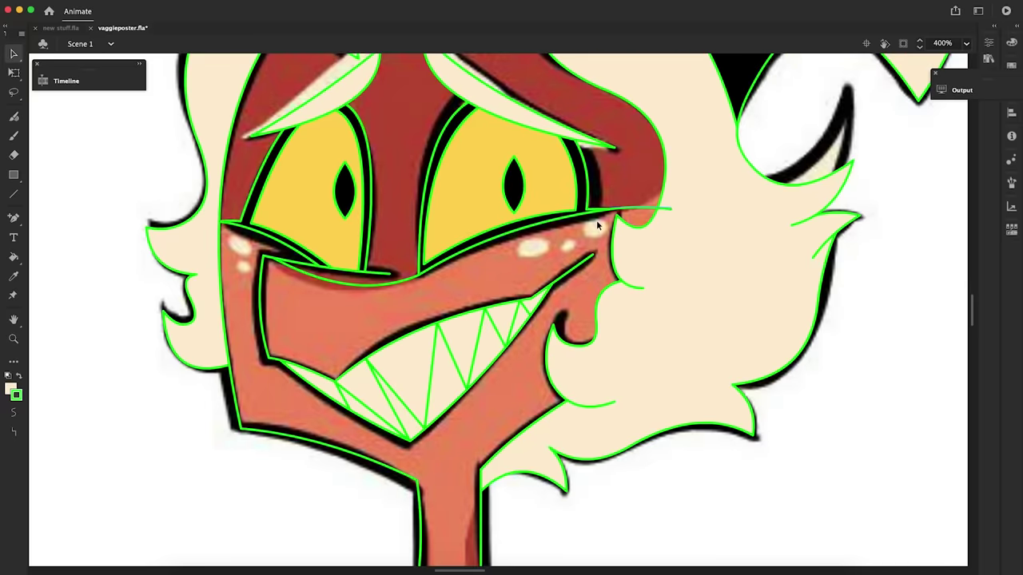
Sample the forehead's dark red, trace the shadow shapes on both sides of the neck and break the lines apart
key(i)
click(627, 172)
scroll(512, 304, down, 8)
key(n)
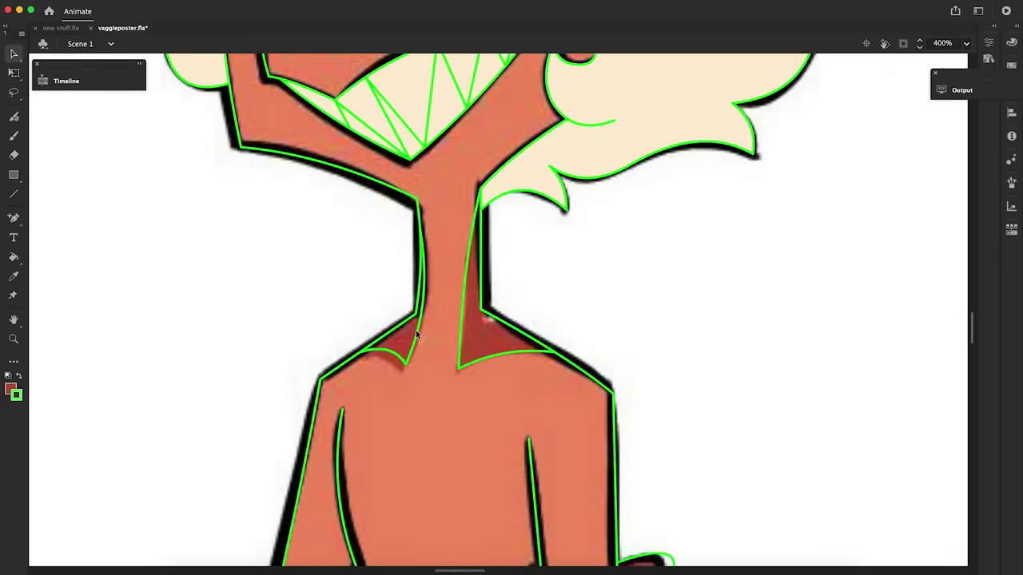
key(v)
right_click(478, 197)
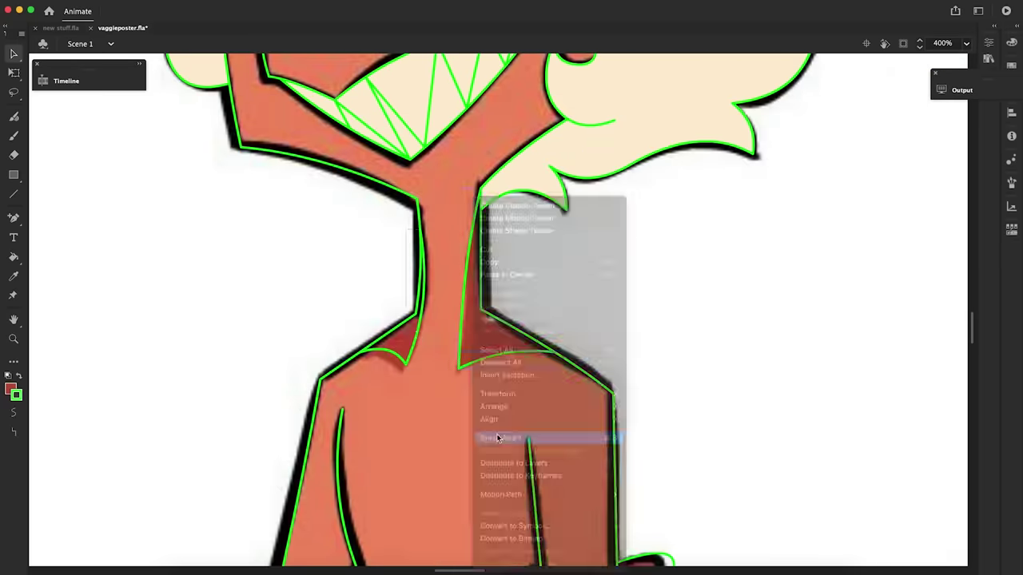
Draw ovals over the freckles on the right cheek with the Oval tool
scroll(785, 415, up, 4)
click(14, 175)
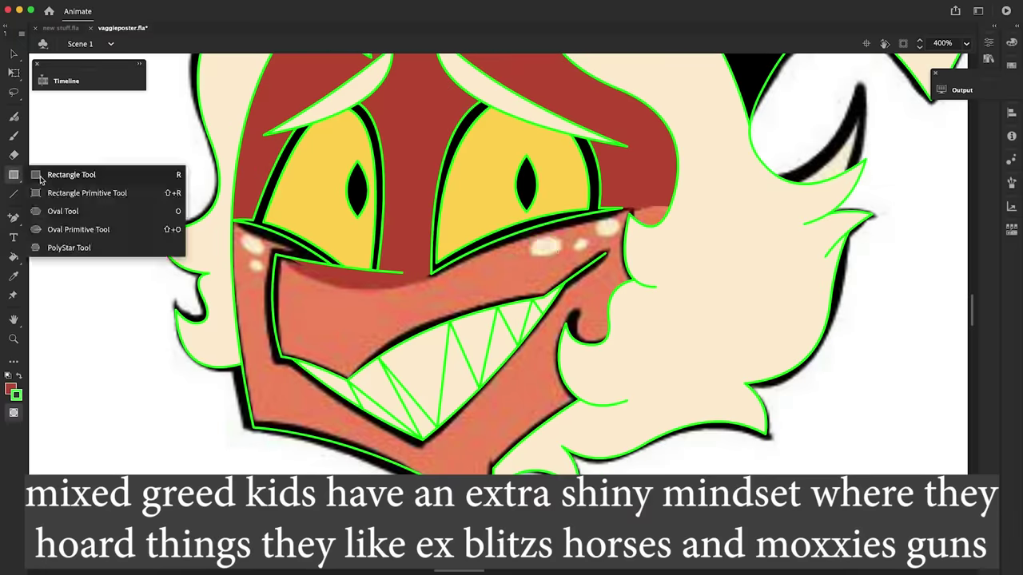
click(63, 211)
drag(532, 238, 562, 255)
drag(572, 239, 588, 260)
Rotate the three freckle ovals on the right cheek to match the reference and fill them with cream
key(v)
key(super+equal)
click(550, 288)
key(q)
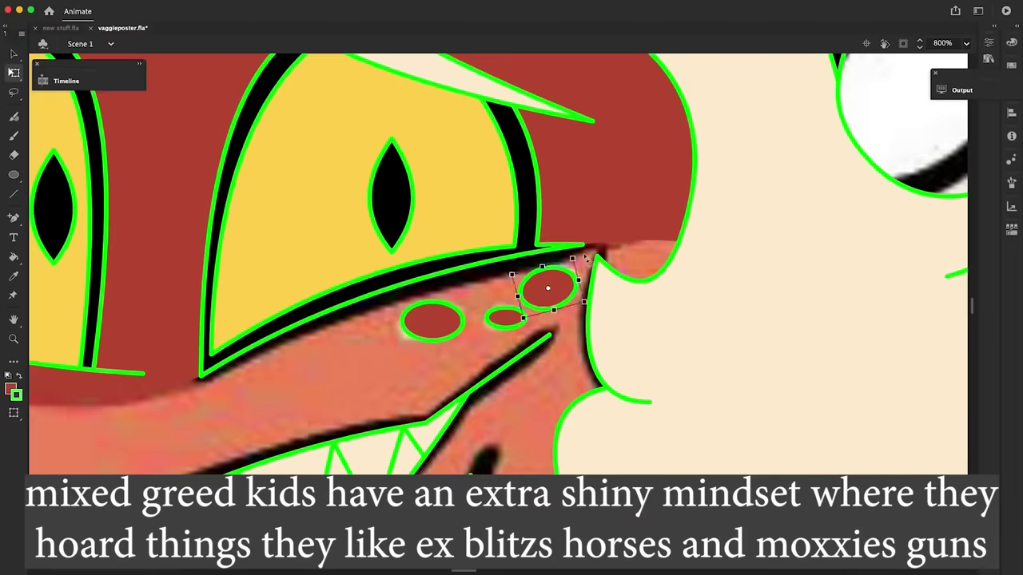
key(v)
click(432, 320)
key(q)
drag(467, 294, 462, 283)
key(v)
click(506, 318)
key(q)
drag(529, 303, 525, 297)
key(v)
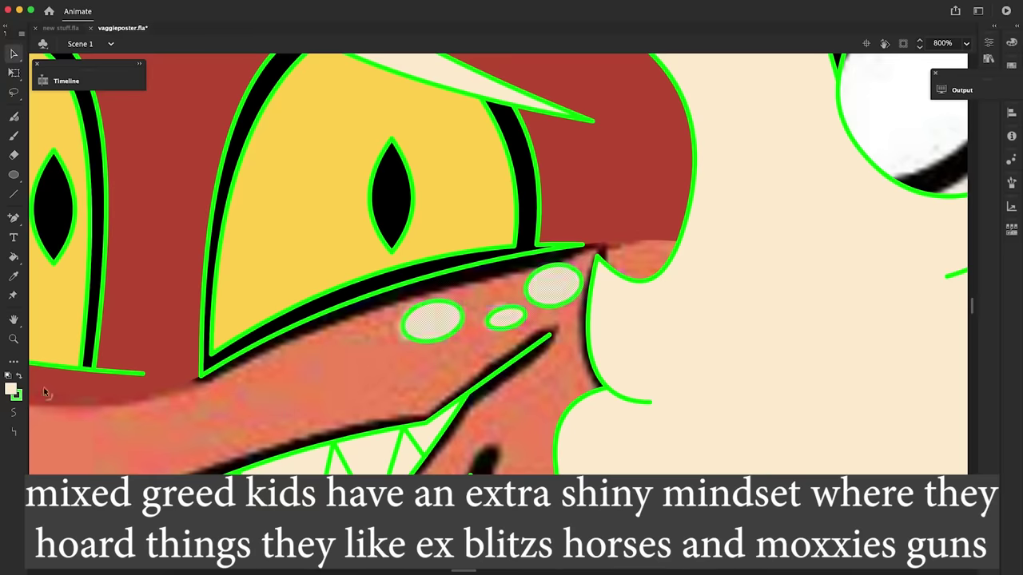
Place copies of the cream freckle ovals on the left cheek and fit them to the reference
alt+click(222, 266)
right_click(326, 339)
click(521, 547)
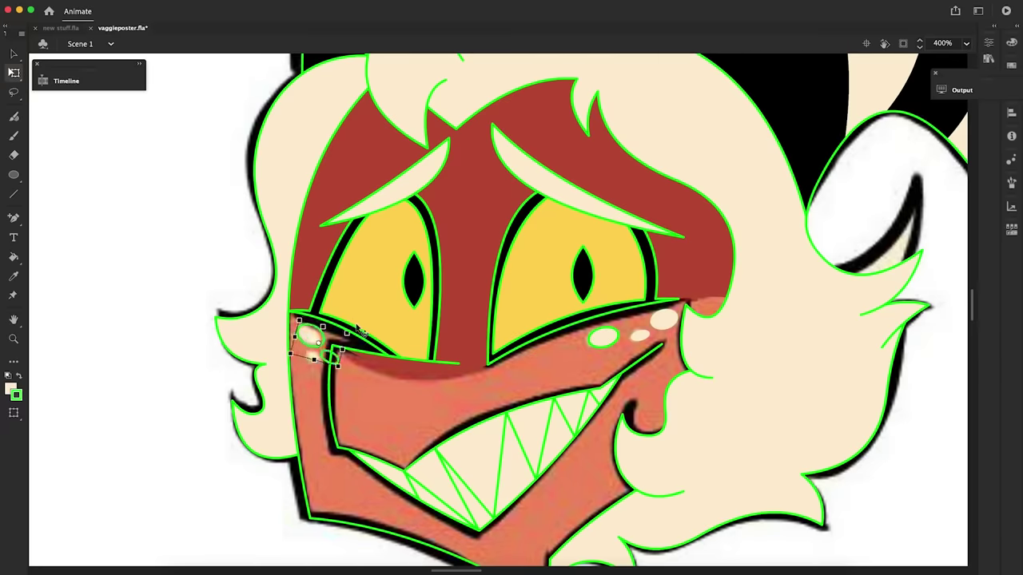
click(460, 423)
key(v)
Sample the reference skin colours and fill the body with salmon and the crossed forearm with dark red
scroll(913, 338, down, 10)
key(super+minus)
key(i)
click(492, 117)
click(455, 537)
click(547, 471)
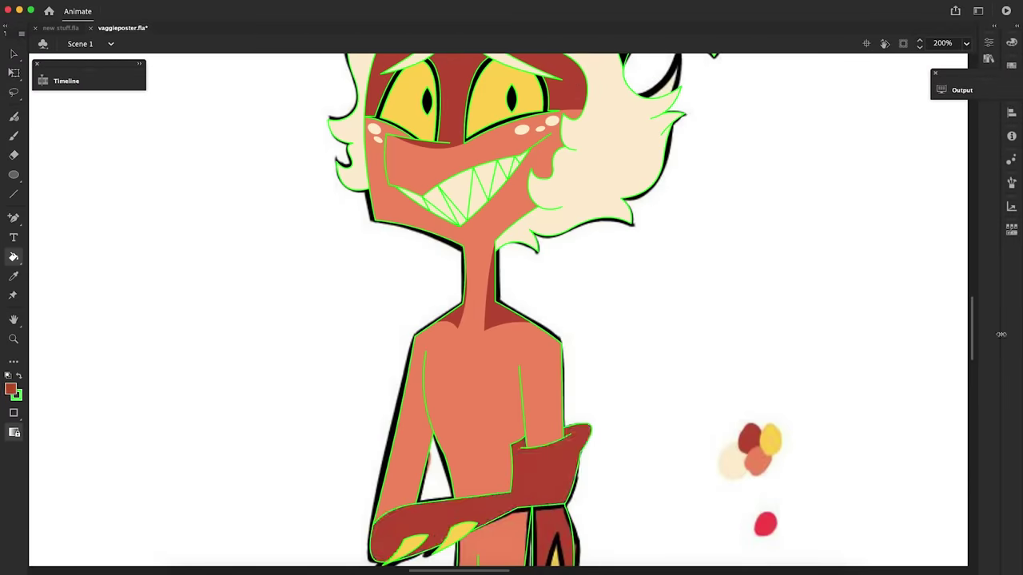
Trace the curved colour boundary above the right knee and the claw outlines on the right foot
scroll(463, 453, down, 10)
key(n)
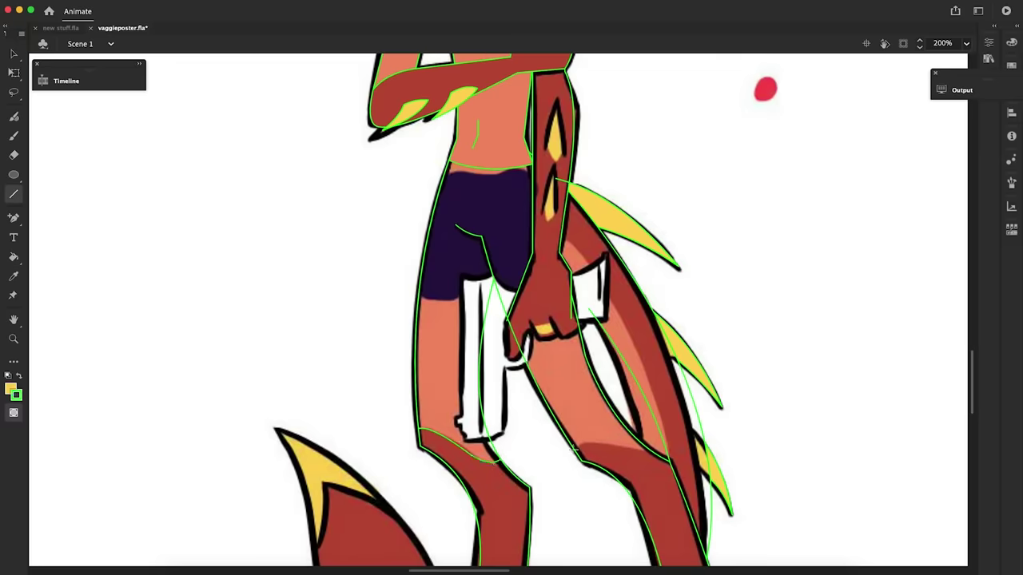
key(v)
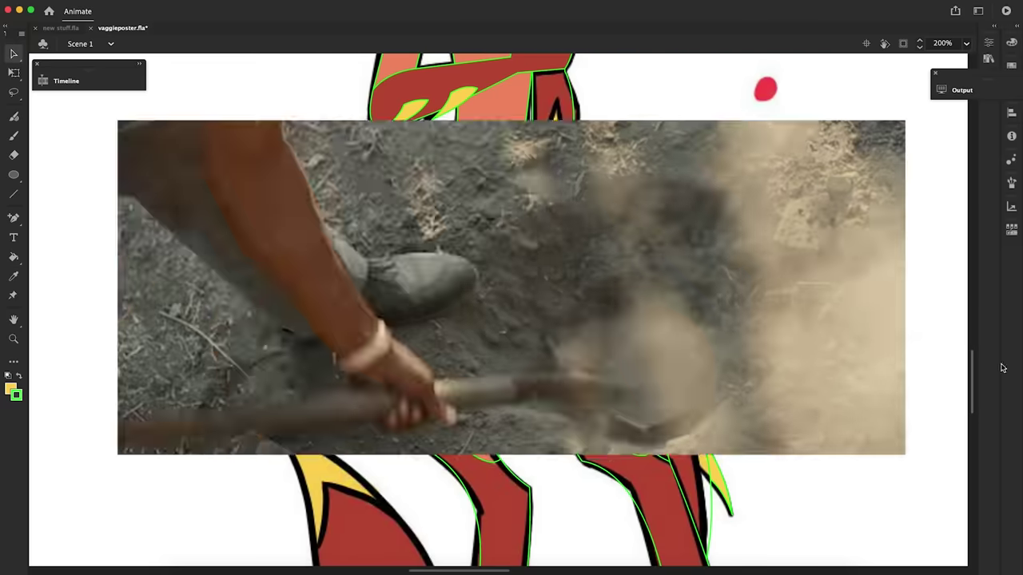
scroll(722, 389, down, 5)
key(n)
drag(739, 563, 747, 505)
key(v)
key(n)
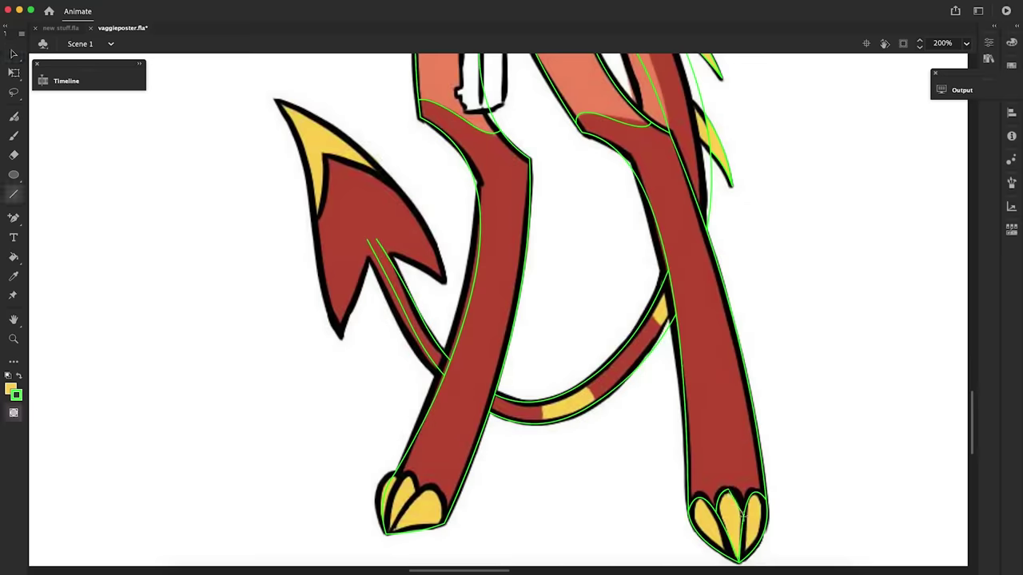
key(v)
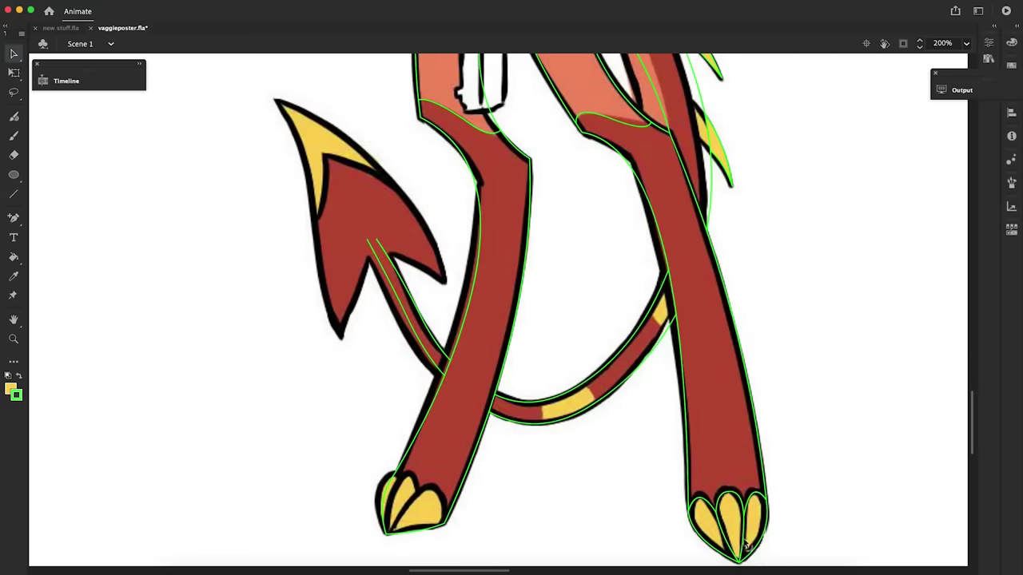
Fill the claws of the right foot with yellow
key(k)
scroll(804, 484, up, 4)
scroll(723, 416, down, 4)
click(728, 449)
Trace the lower edge of the shorts and the top and both long sides of the gun barrel
key(z)
click(540, 232)
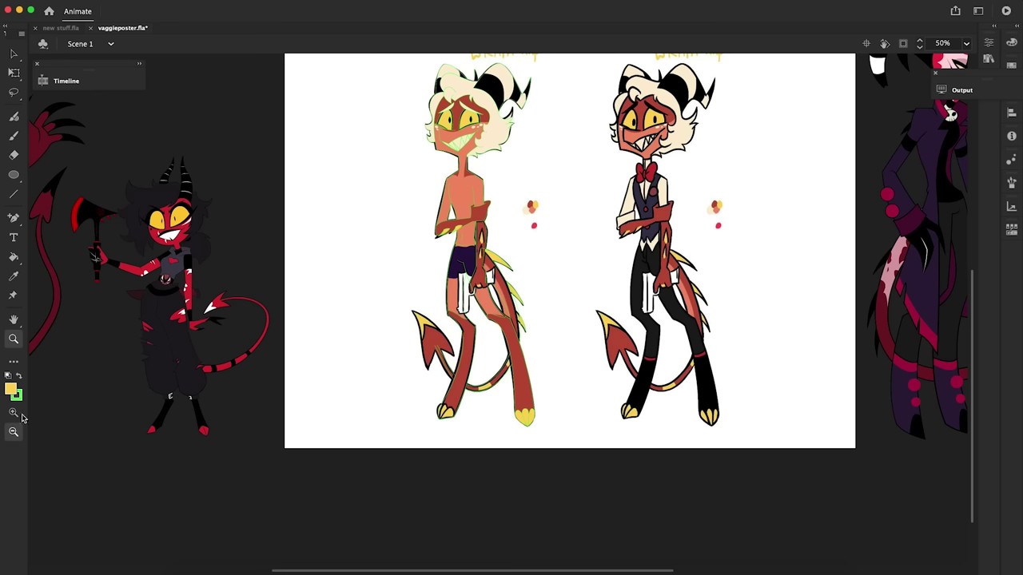
click(18, 414)
drag(396, 233, 427, 237)
drag(460, 223, 508, 257)
drag(461, 227, 467, 216)
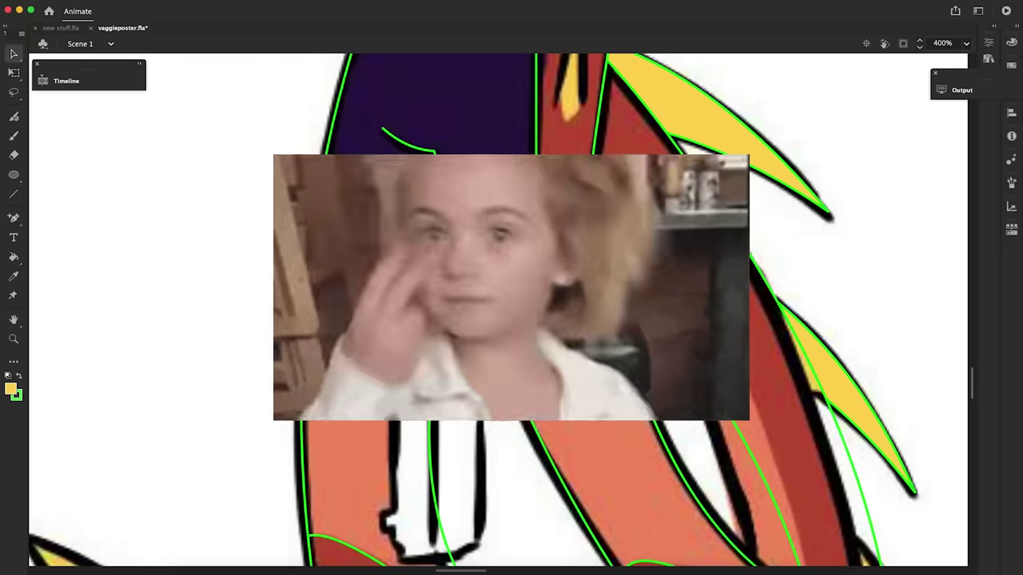
key(n)
drag(396, 232, 397, 541)
drag(484, 320, 484, 543)
Trace the muzzle end of the gun barrel and the small front sight on its left side
scroll(484, 540, down, 4)
drag(397, 383, 500, 377)
drag(411, 403, 461, 404)
key(v)
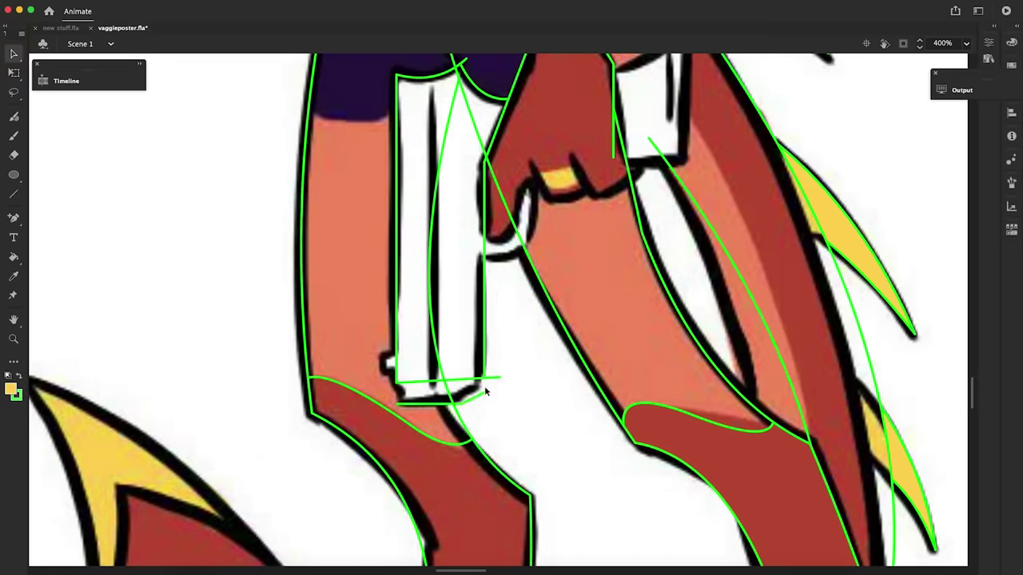
key(n)
key(v)
key(n)
mouse_move(407, 369)
mouse_down()
mouse_move(381, 369)
mouse_move(385, 340)
mouse_up()
key(v)
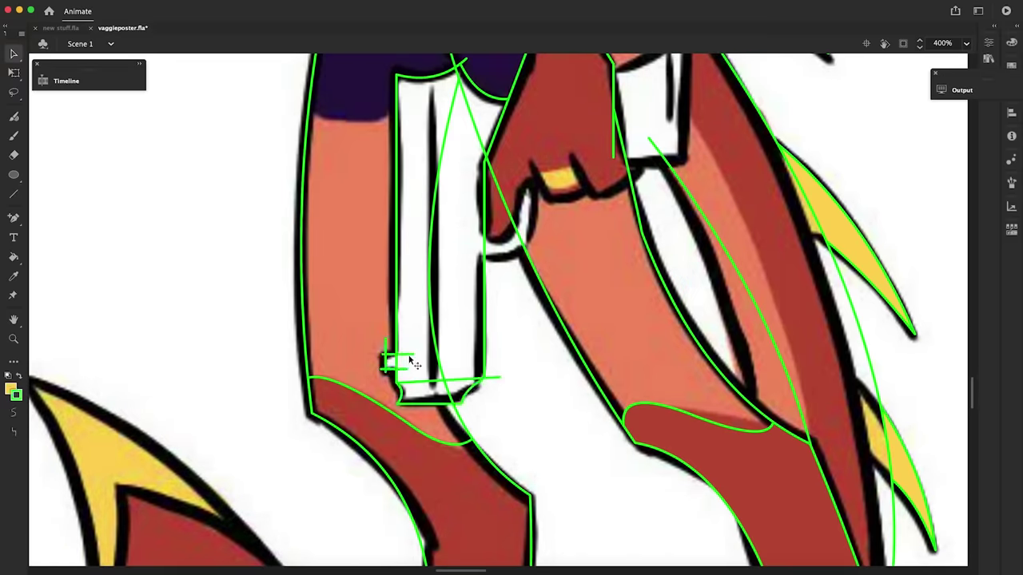
Draw the gun barrel's inner vertical line and the curved lower edge of the trigger guard
key(n)
drag(431, 86, 431, 370)
mouse_move(484, 257)
mouse_down()
mouse_move(528, 254)
mouse_move(507, 263)
mouse_up()
key(v)
Trace the curled finger edges of the hand holding the gun and the lower edge of the gun's grip
key(n)
drag(524, 157, 550, 198)
key(v)
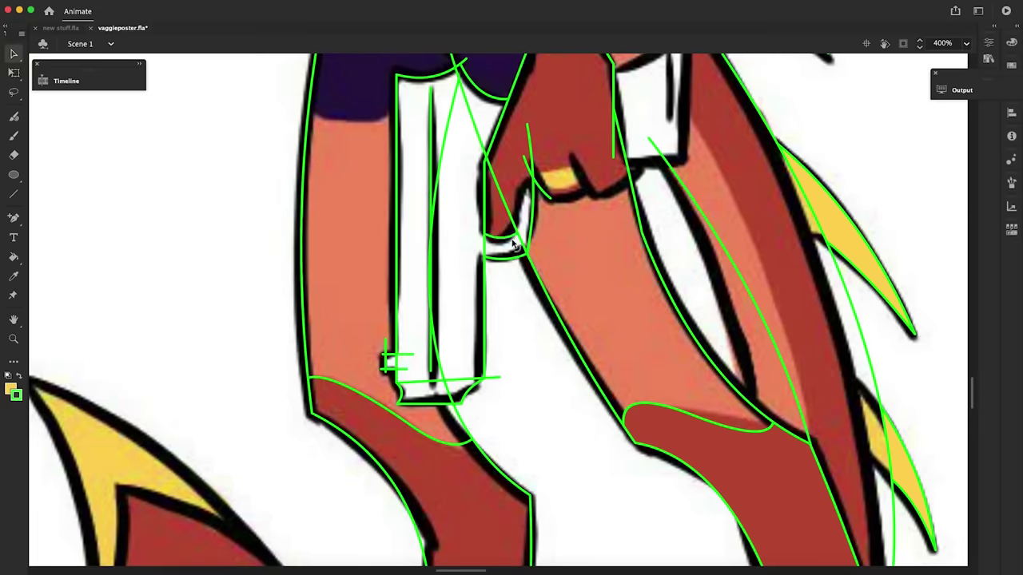
key(n)
mouse_move(518, 232)
mouse_down()
mouse_move(532, 179)
mouse_move(645, 165)
mouse_up()
mouse_move(567, 147)
mouse_down()
mouse_move(592, 194)
mouse_move(679, 177)
mouse_up()
Trace the colour boundary inside the upper tail and the edges of the yellow band beside the right leg
scroll(593, 193, up, 4)
key(v)
drag(651, 194, 653, 200)
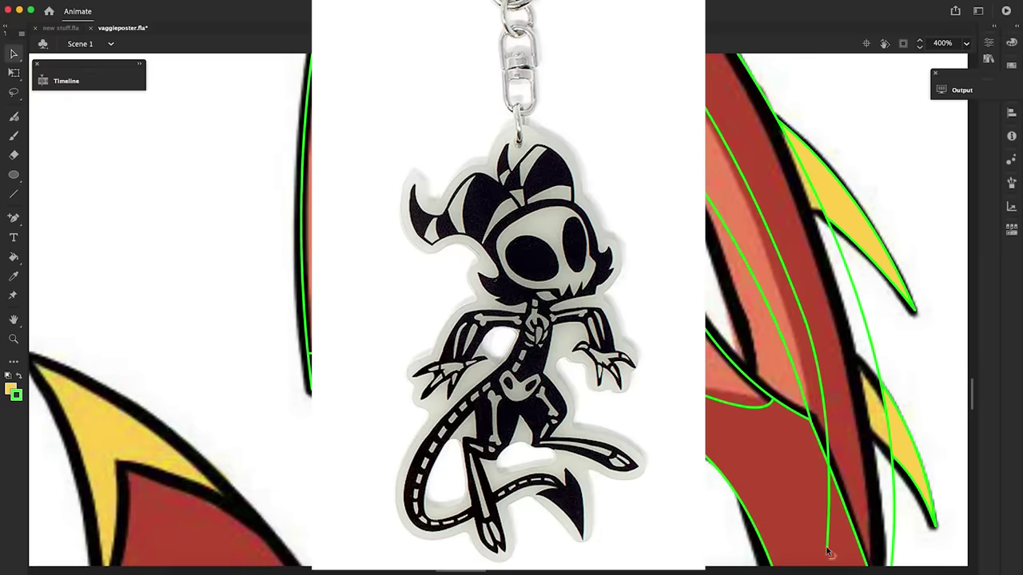
scroll(831, 351, down, 10)
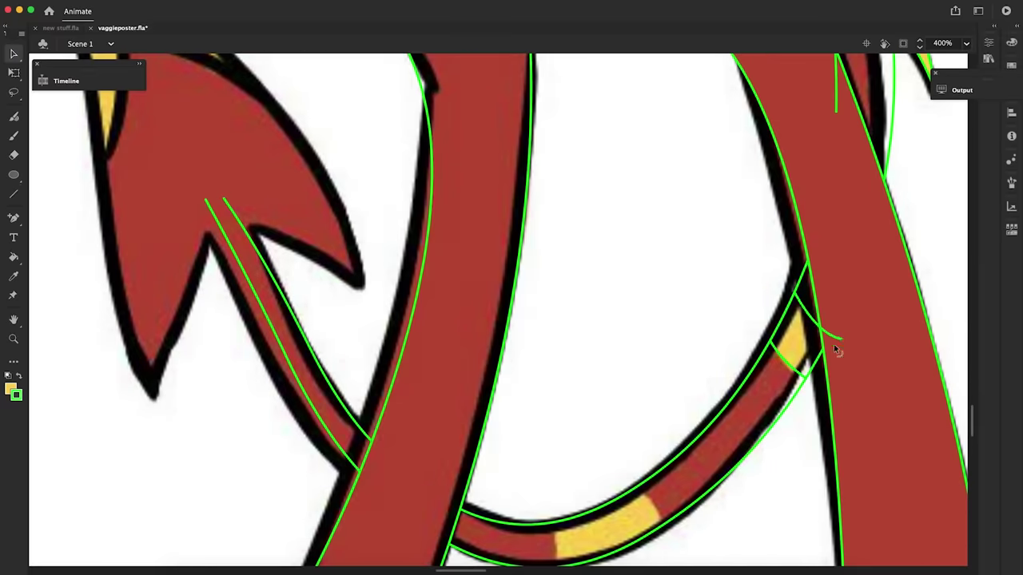
key(n)
Trace the outline of the tail's arrowhead with curved lines, including both barbs
key(n)
mouse_move(206, 200)
mouse_down()
mouse_move(153, 387)
mouse_move(361, 286)
mouse_up()
scroll(319, 239, up, 5)
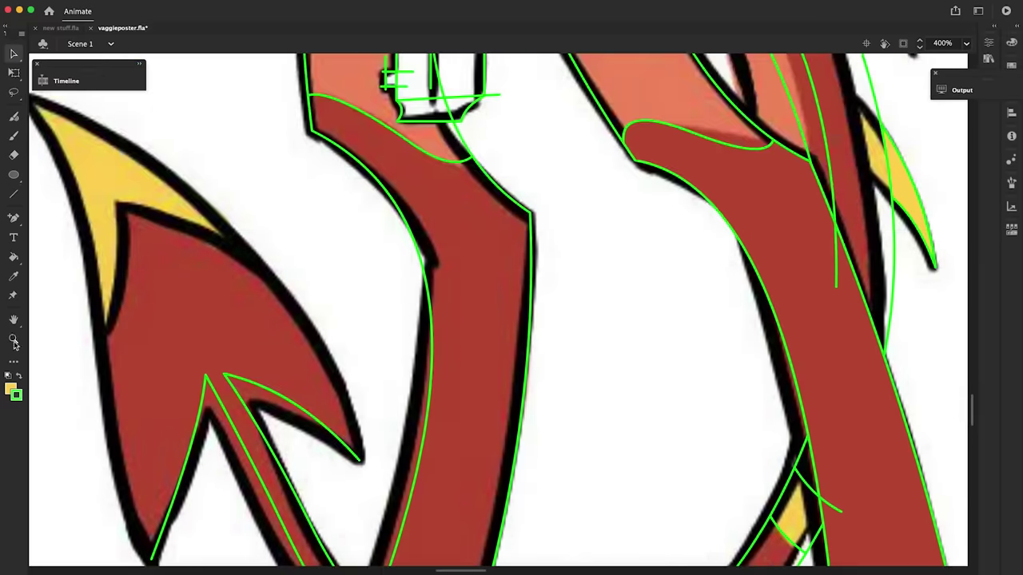
click(13, 340)
alt+click(223, 250)
drag(567, 416, 399, 233)
drag(438, 352, 462, 470)
Break the tail and leg lines apart and fill their closed areas with the sampled dark red
key(v)
right_click(825, 352)
click(852, 436)
click(627, 383)
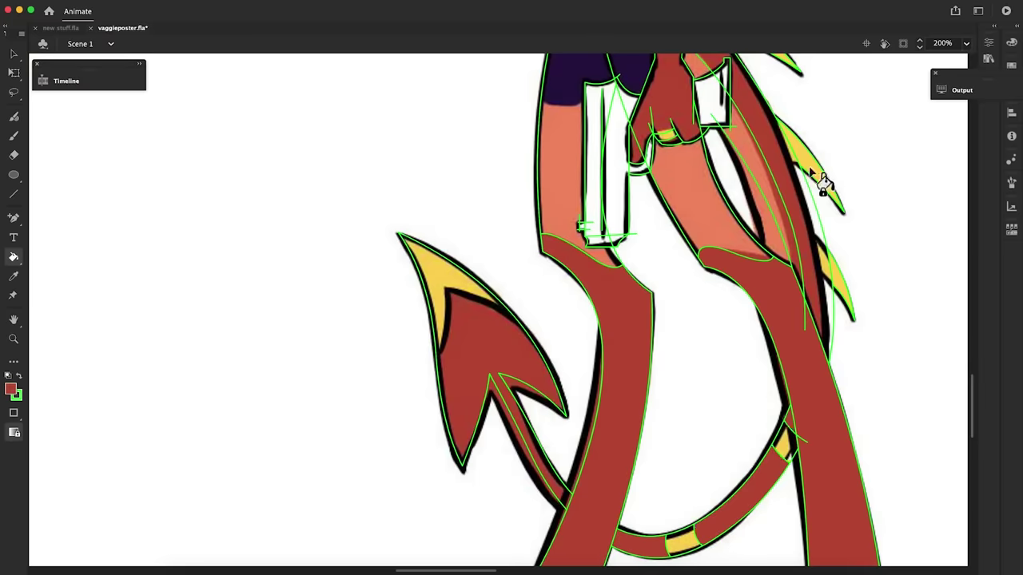
click(785, 444)
Trace the inner boundary of the yellow tip on the tail's arrowhead
key(n)
drag(449, 290, 438, 354)
key(v)
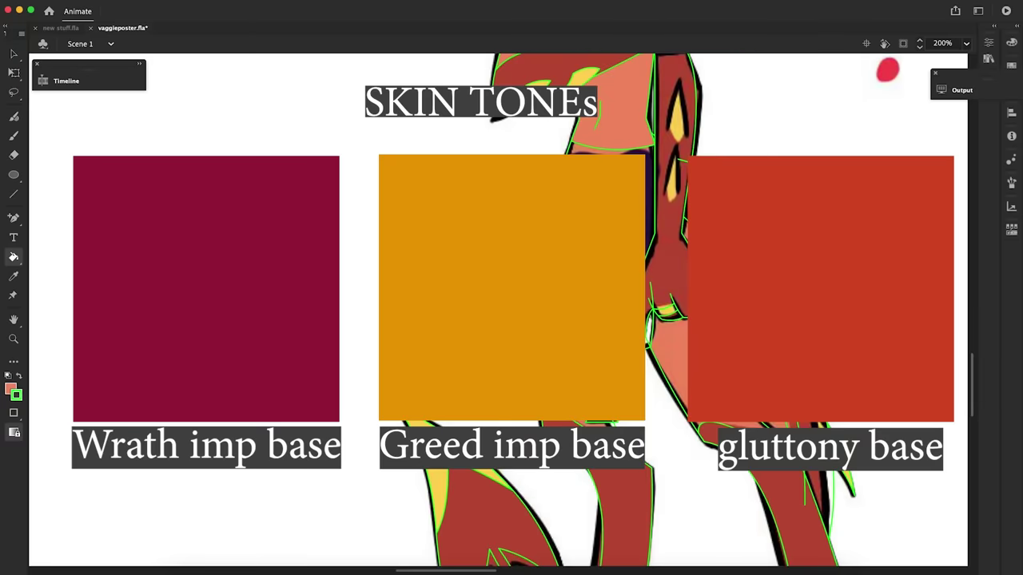
Break the thigh and tail artwork apart and fill both thighs and the tail's inner stripe with salmon
key(v)
drag(479, 351, 826, 532)
right_click(659, 351)
click(676, 436)
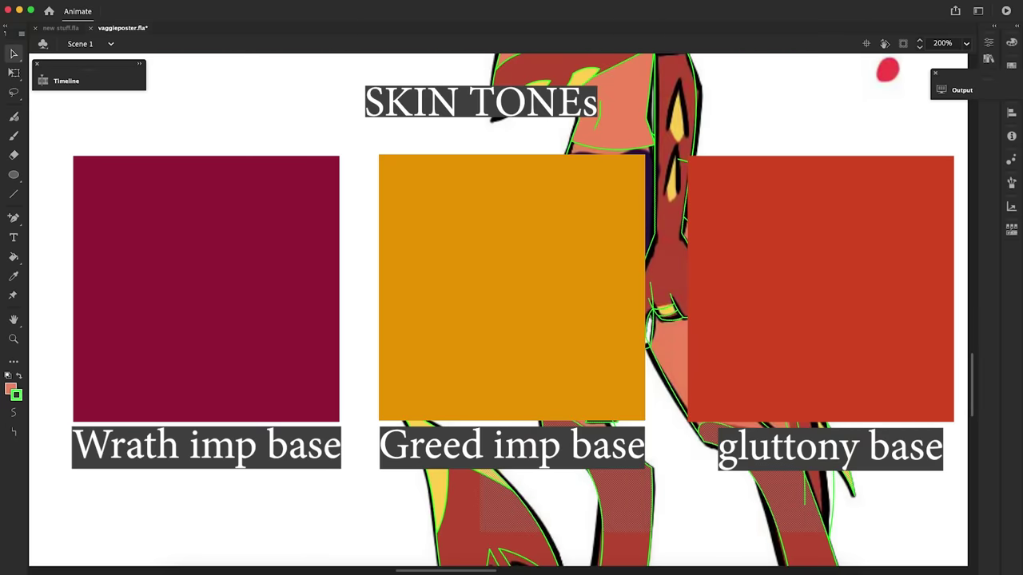
key(k)
key(v)
key(k)
click(557, 362)
click(679, 375)
click(751, 343)
Sample the dark red, fill the outer part of the upper tail and clean up the overshooting lines
key(i)
click(779, 332)
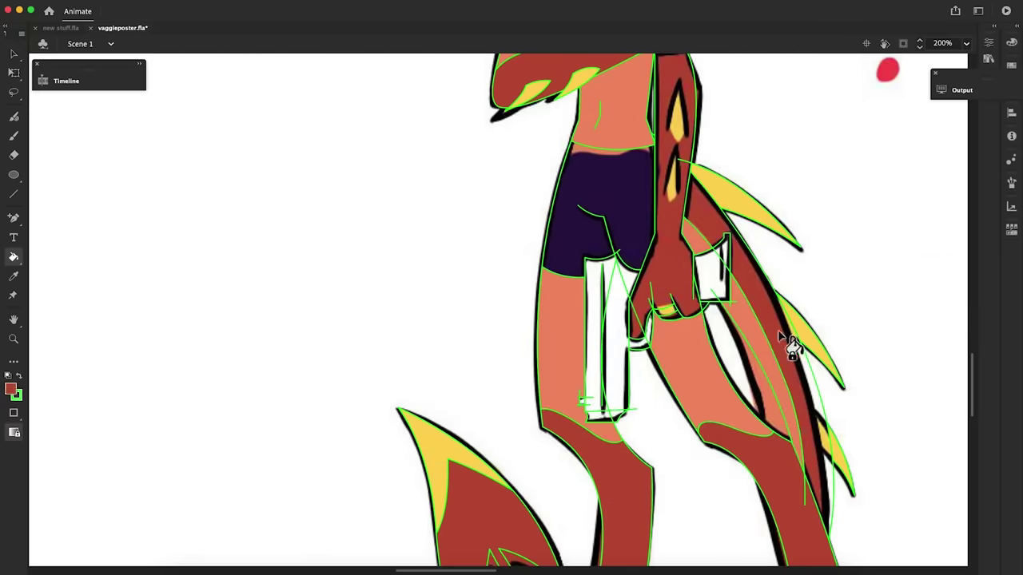
click(779, 334)
key(v)
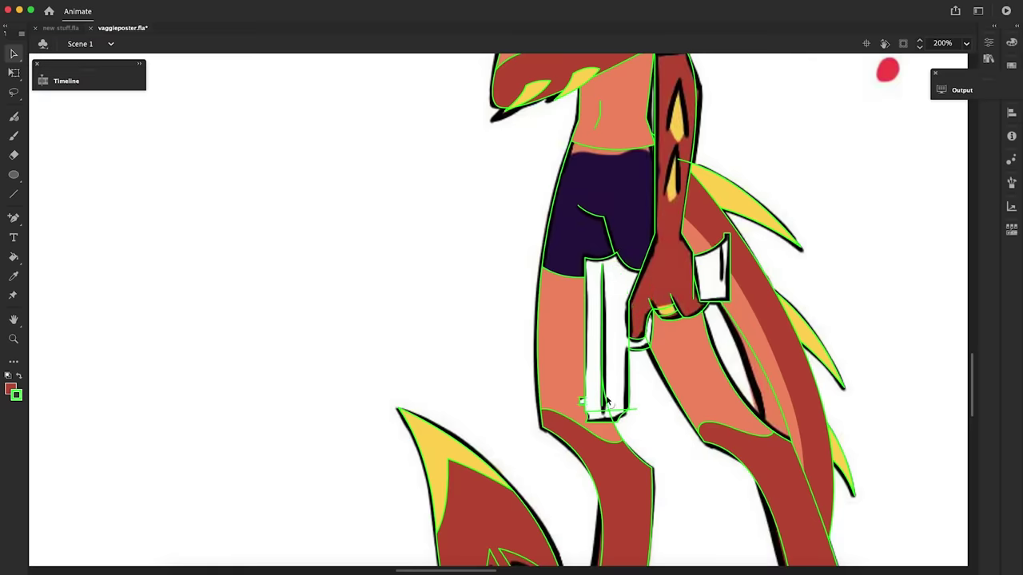
Sample the tail band's yellow and fill the marking on the hand holding the gun
key(k)
scroll(835, 448, down, 4)
key(i)
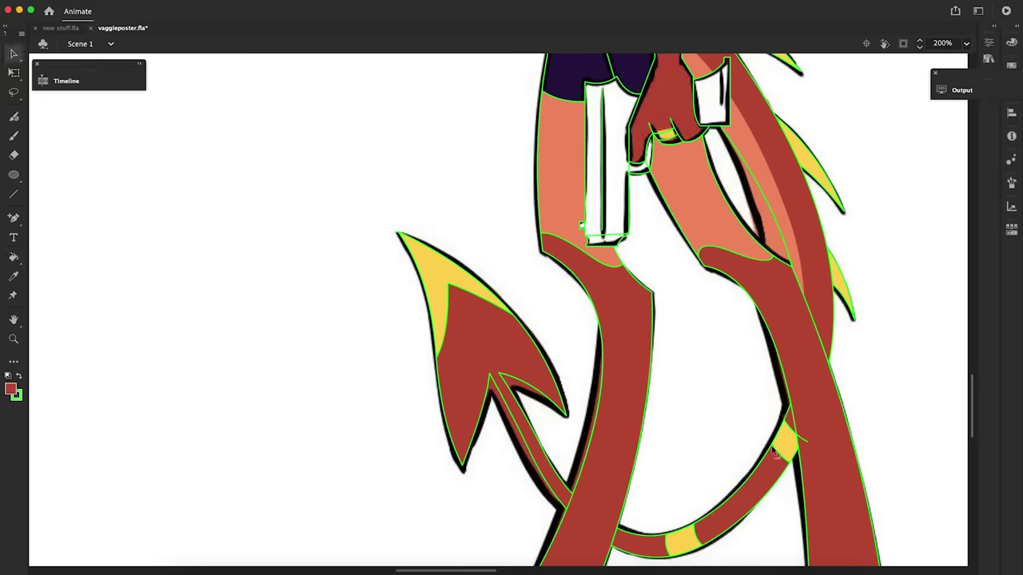
click(775, 449)
scroll(767, 439, up, 6)
click(668, 406)
Trace the two pointed teardrop markings on the hanging forearm with curved lines
key(n)
drag(668, 223, 679, 175)
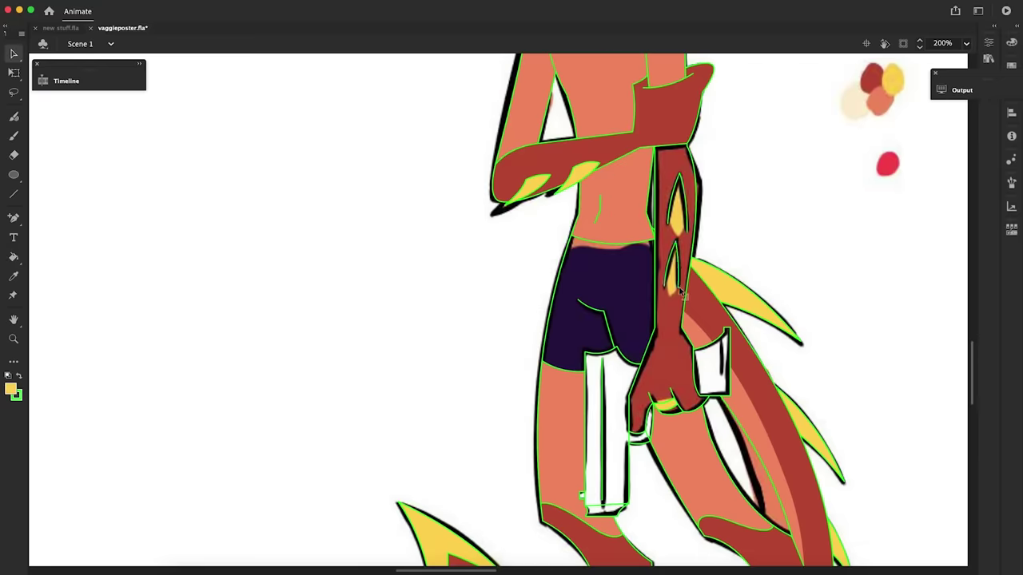
key(z)
click(587, 245)
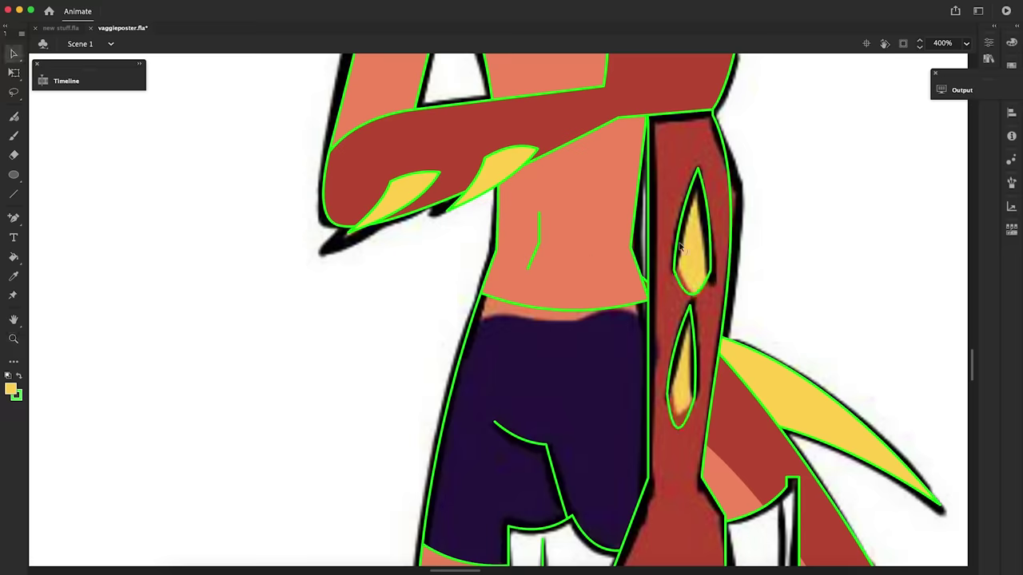
drag(698, 169, 698, 154)
Break the forearm marking lines apart, fill the marking with yellow and fill the shorts with dark purple
right_click(614, 399)
click(655, 442)
key(k)
click(691, 239)
click(551, 343)
Redraw the right edge of the left lower leg as one smooth curve and delete the old edge line
key(z)
alt+click(367, 436)
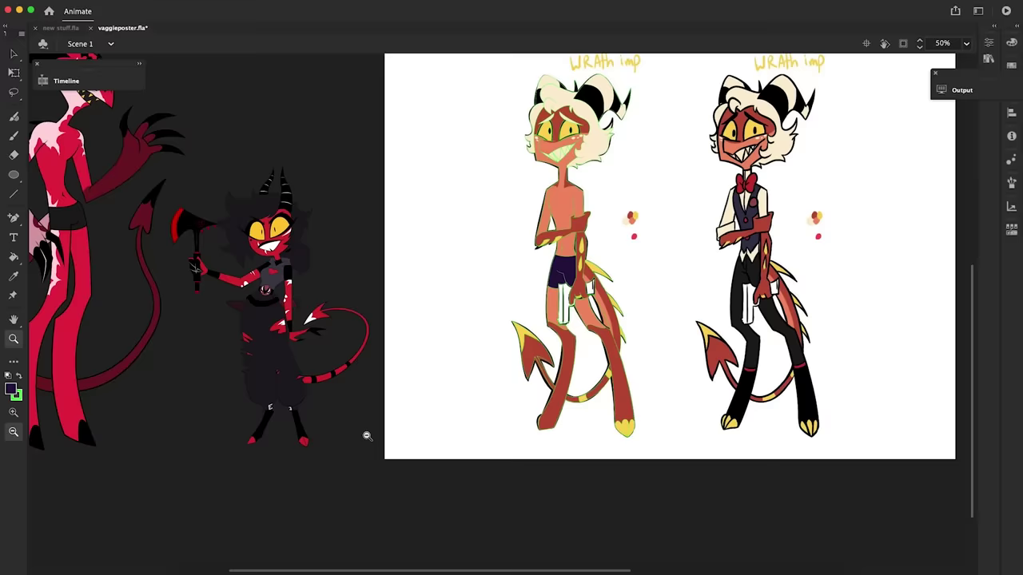
double_click(570, 415)
drag(973, 428, 973, 415)
key(n)
drag(511, 97, 430, 463)
key(v)
drag(470, 284, 490, 293)
right_click(461, 357)
click(468, 359)
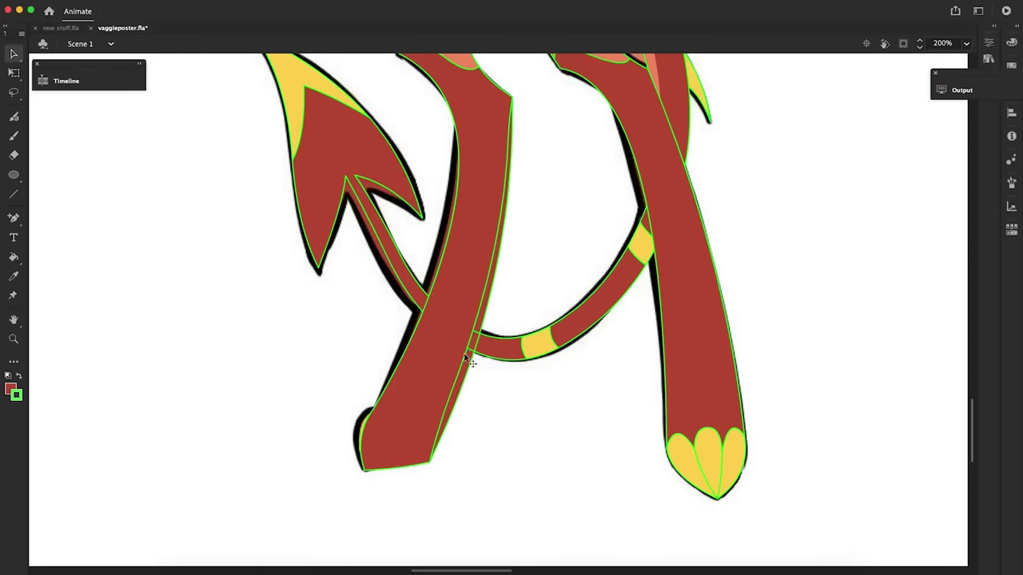
click(465, 357)
key(Delete)
Extend the left foot's outline at the toe and draw its claws, filling them with yellow
drag(365, 470, 357, 470)
drag(363, 432, 358, 427)
key(n)
key(v)
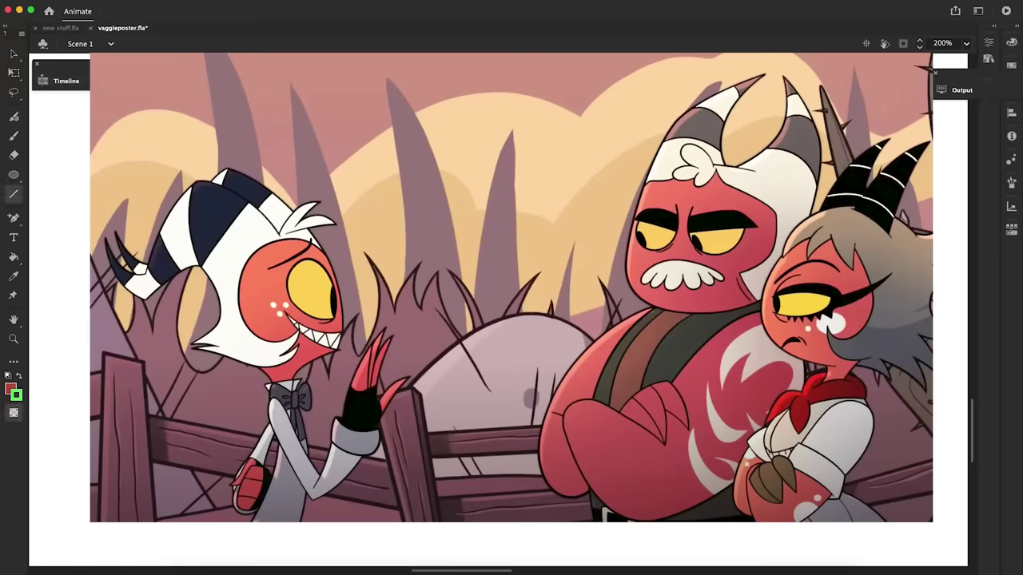
key(n)
key(v)
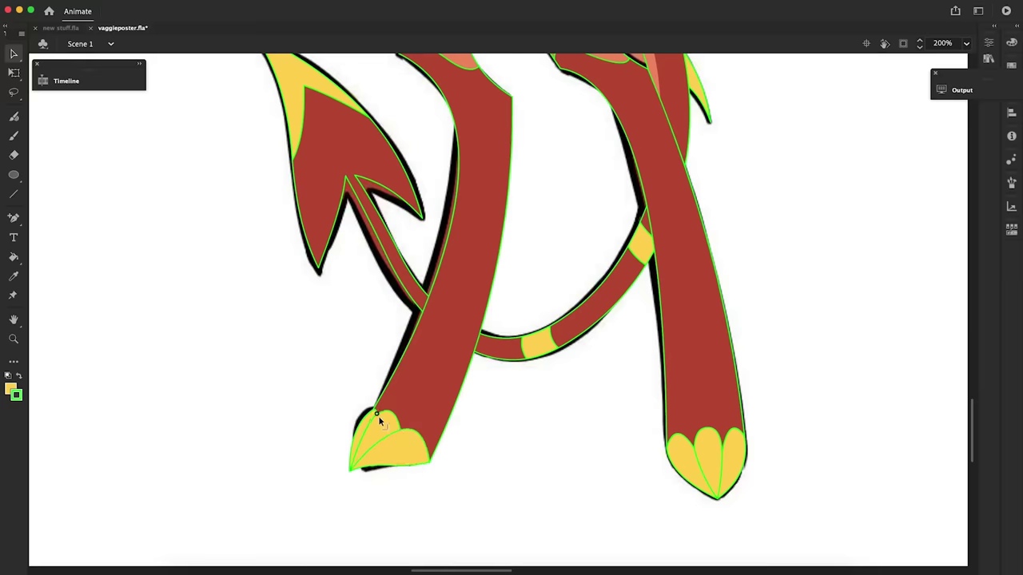
Fill the gun's barrel, trigger guard and grip with black
scroll(357, 432, up, 5)
key(k)
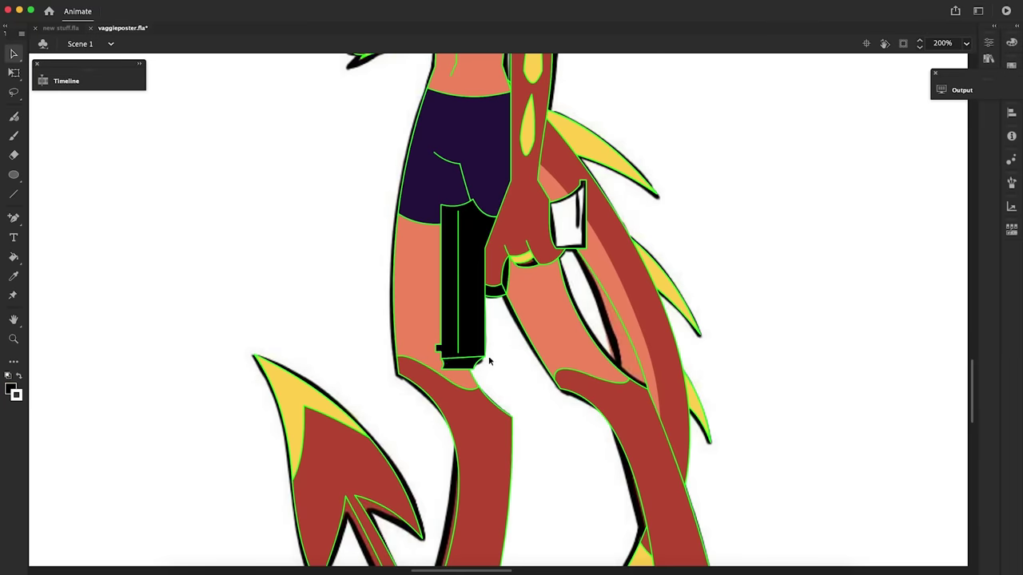
scroll(959, 312, up, 10)
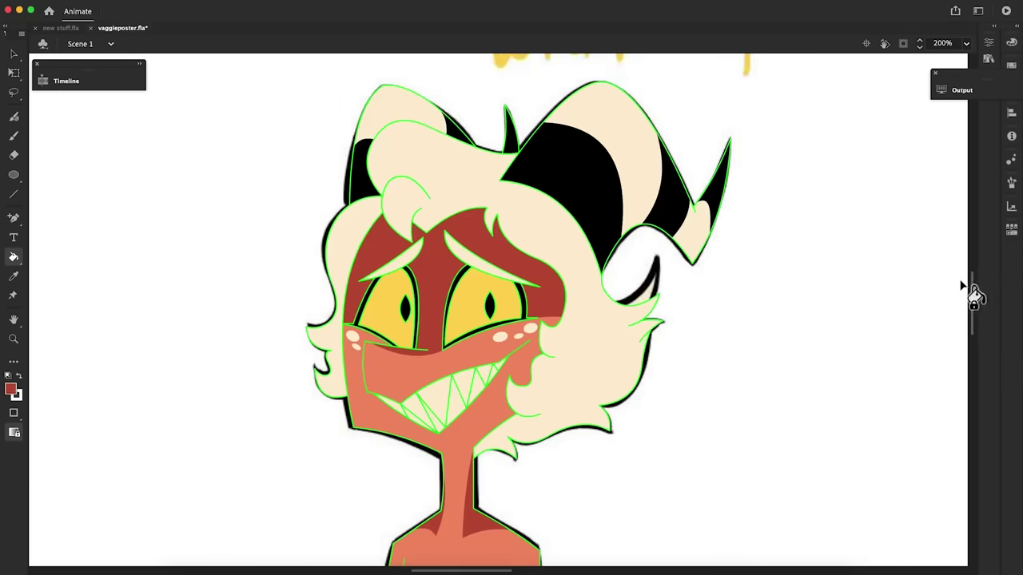
click(13, 339)
double_click(489, 271)
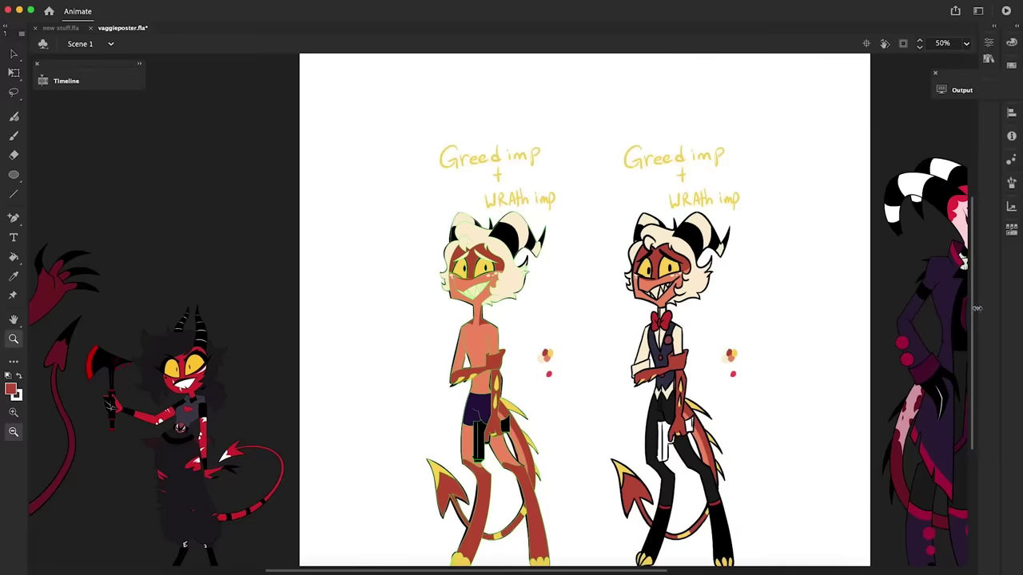
scroll(489, 310, down, 2)
Select all the artwork and set its outline colour to black
key(v)
key(super+a)
click(18, 396)
click(54, 169)
click(92, 353)
Hide the reference drawing through the timeline layers and check the coloured character
click(67, 81)
click(260, 165)
click(14, 339)
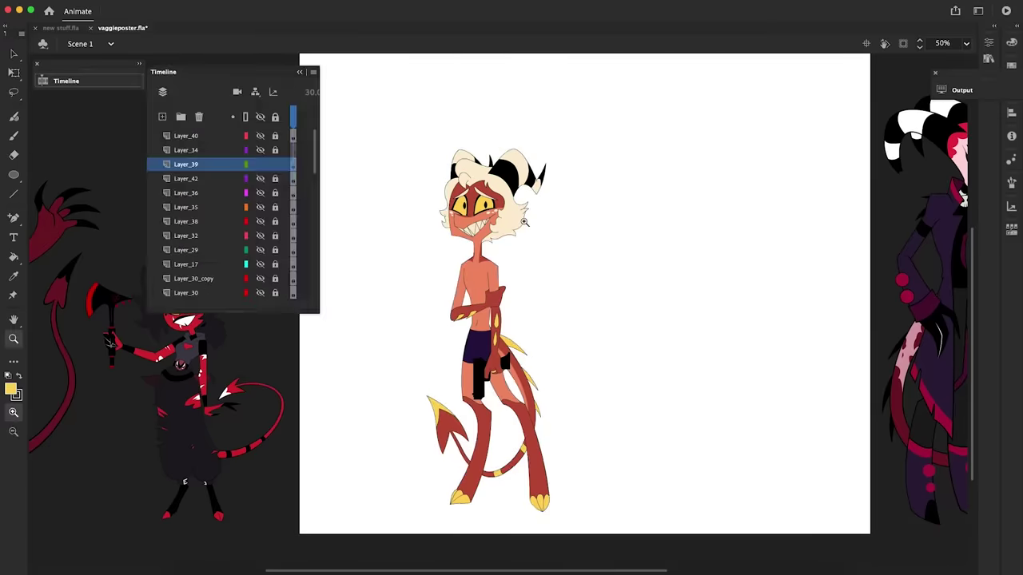
double_click(483, 204)
key(v)
key(z)
alt+double_click(445, 431)
Select the whole character and set its outline colour to red #FF0000
key(v)
drag(646, 152, 481, 514)
click(17, 396)
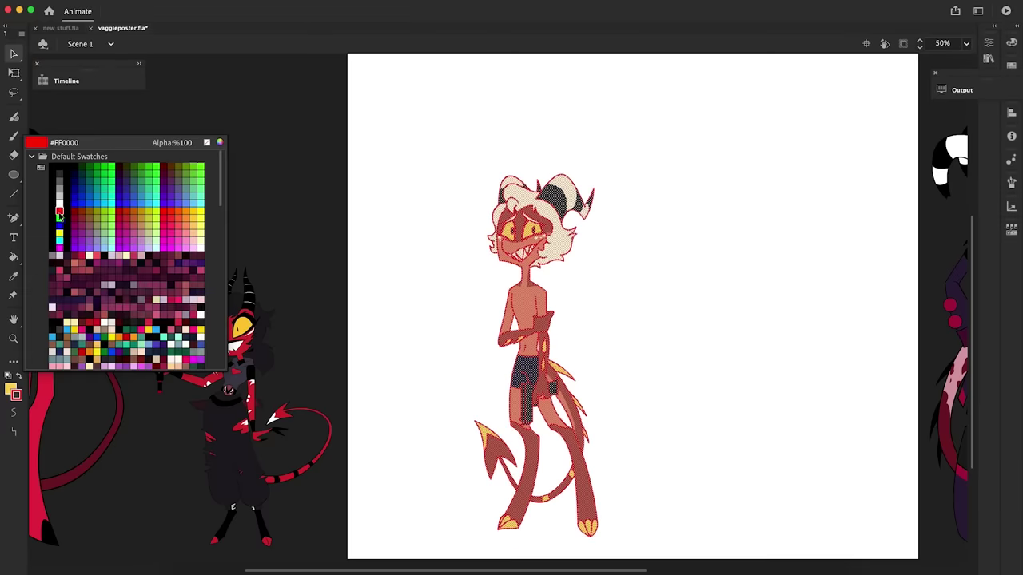
click(59, 210)
Duplicate the line under the left eye and the snout's left edge, offsetting the copies slightly outward
key(z)
double_click(538, 259)
drag(430, 229, 434, 230)
key(n)
key(v)
click(265, 298)
right_click(370, 313)
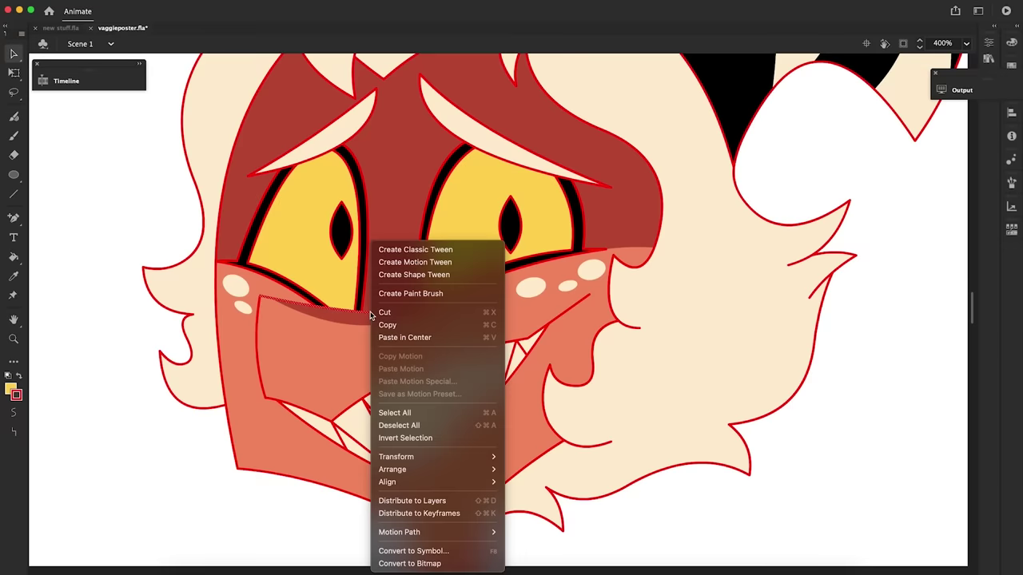
click(387, 325)
right_click(205, 424)
click(254, 441)
right_click(258, 324)
click(284, 325)
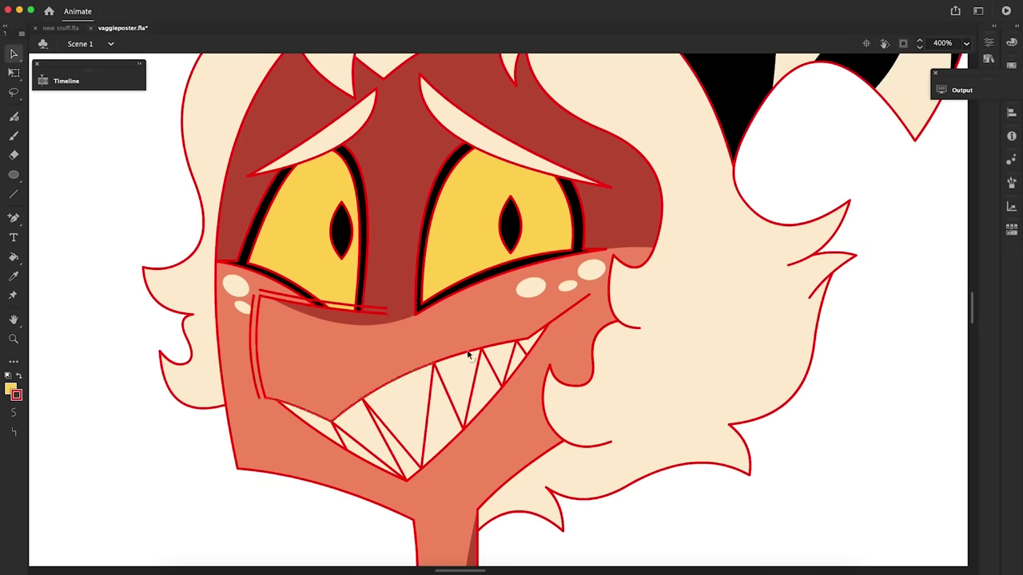
Duplicate the upper mouth line in place, shift the copy upward and draw a line from it to the smile's corner
right_click(474, 354)
click(500, 327)
key(super+shift+v)
key(shift+Up)
key(n)
drag(589, 294, 528, 331)
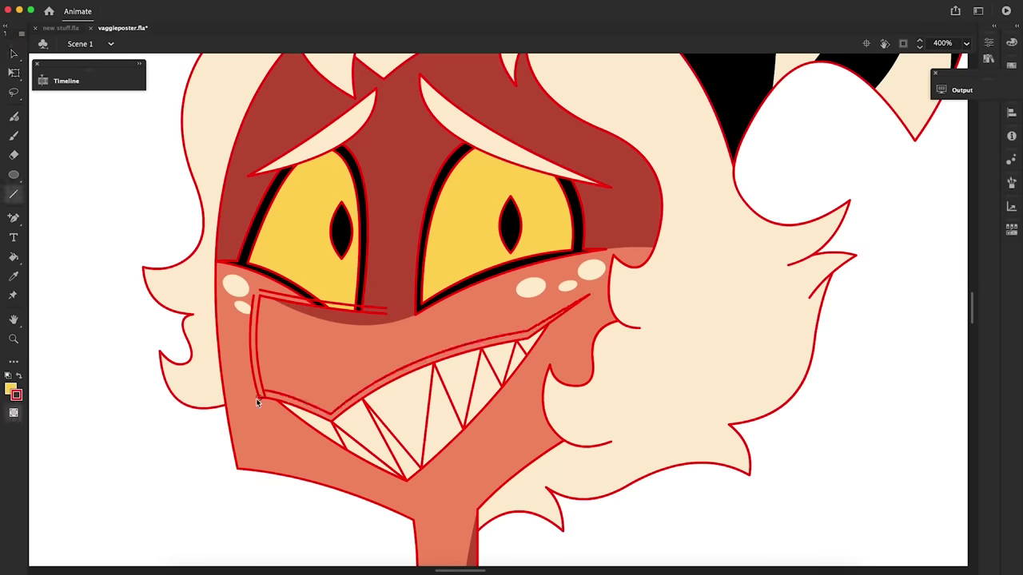
Draw the outer line of the lower mouth edge from the chin point up to the smile's corner
drag(408, 482, 558, 323)
right_click(508, 275)
key(Escape)
Sample the black of the eye outline and fill the gaps between the doubled mouth and snout lines
key(i)
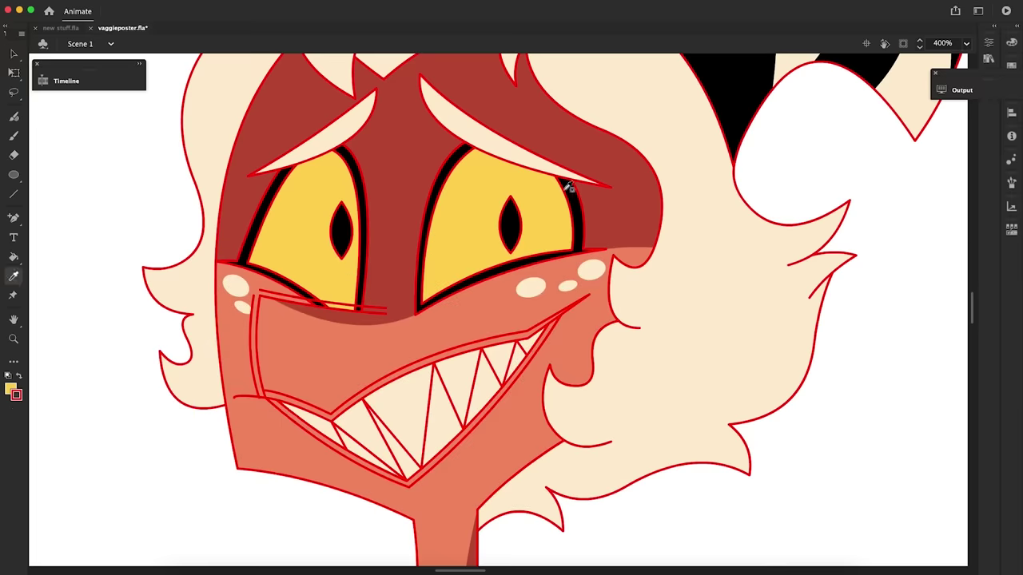
click(566, 186)
click(409, 482)
key(v)
click(529, 331)
key(k)
click(409, 369)
key(v)
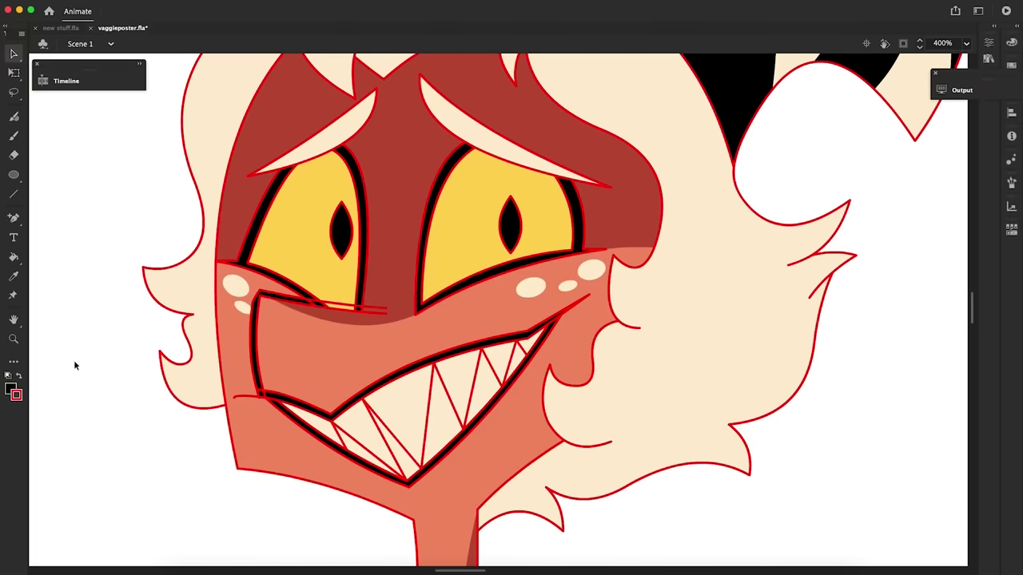
Join the ends of the doubled line under the left eye and fill its gap black
click(270, 293)
key(super+equal)
drag(314, 260, 304, 258)
drag(568, 306, 568, 298)
key(k)
click(539, 304)
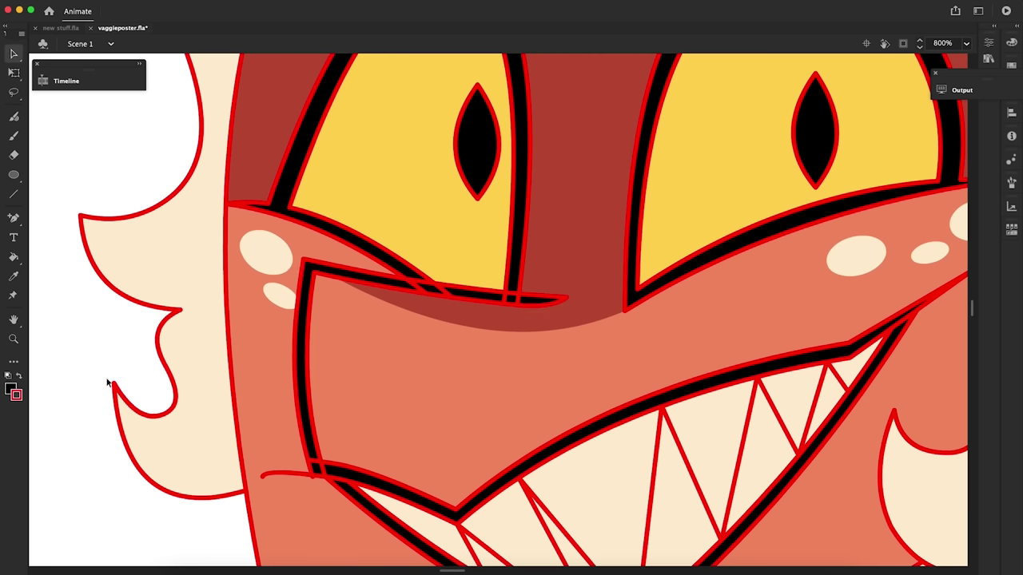
key(v)
Offset the left hair contour outward, join its ends at the horn base and lower lock, and fill the gap black
key(super+minus)
scroll(445, 218, up, 3)
key(q)
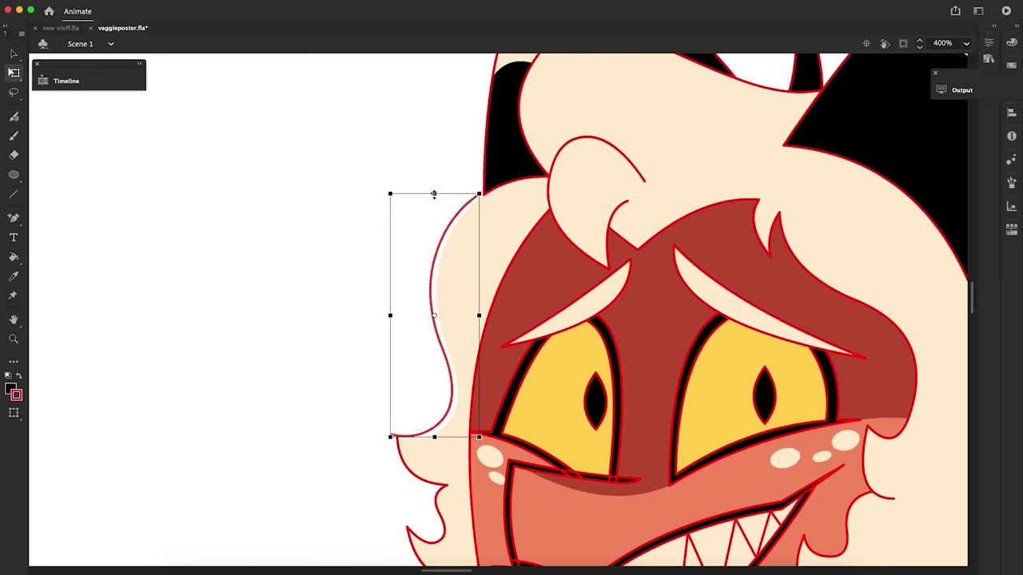
key(v)
click(453, 189)
drag(477, 195, 484, 188)
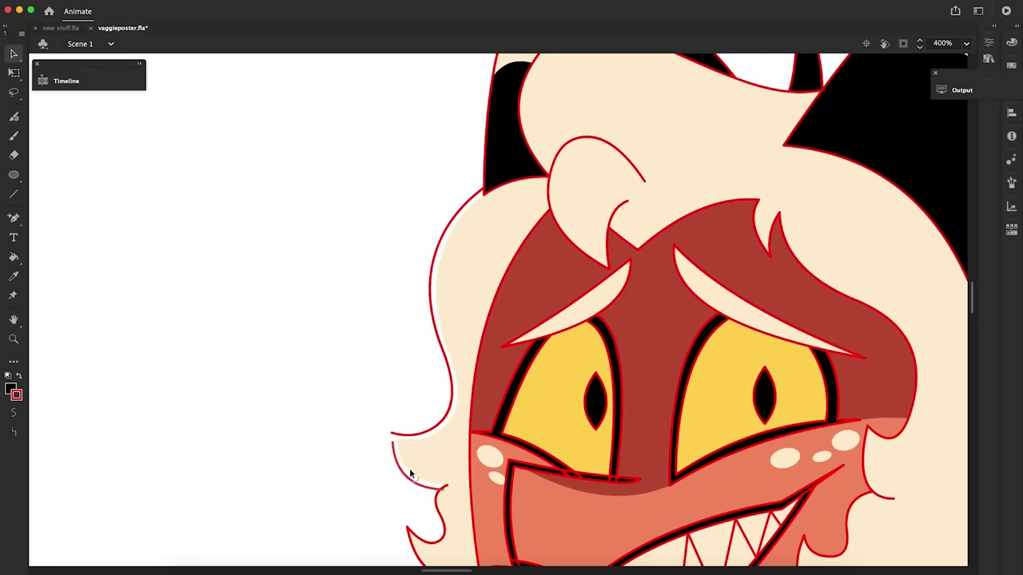
click(392, 436)
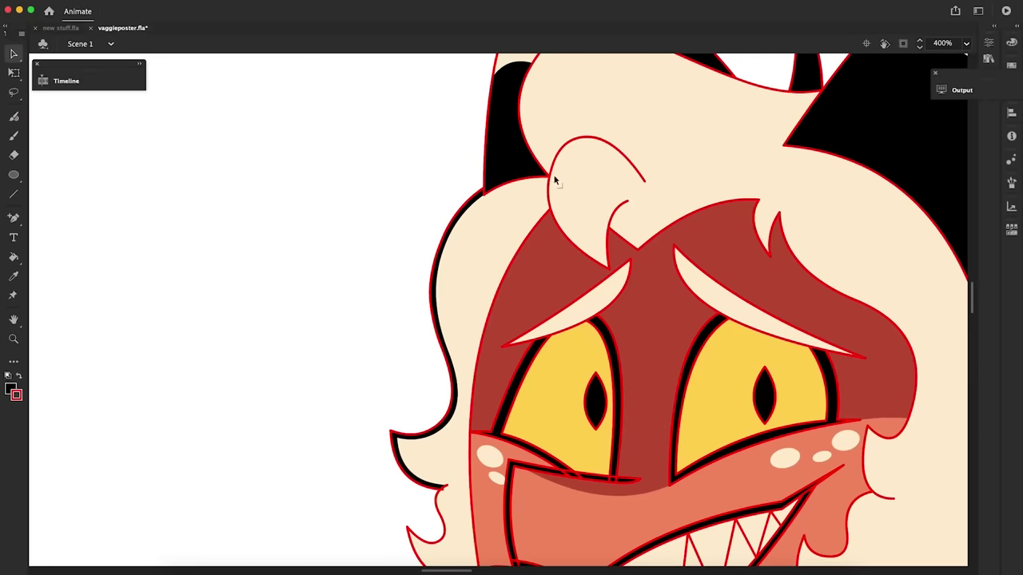
Offset the face's left edge and the jaw lines slightly outward from the skin fill
click(472, 416)
drag(972, 305, 973, 312)
drag(488, 460, 482, 458)
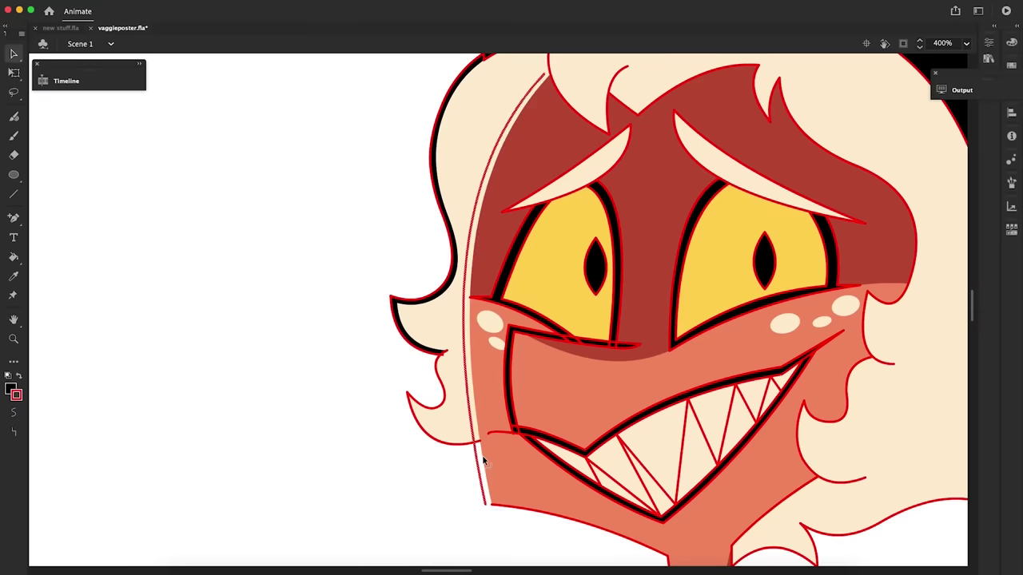
click(534, 507)
drag(534, 508, 533, 513)
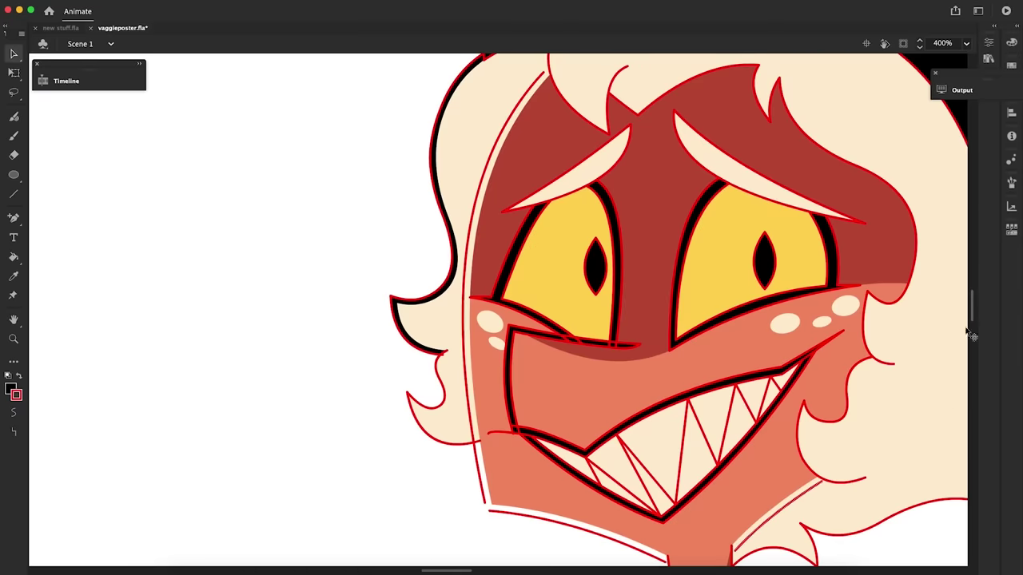
Duplicate the forehead curl's upper line in place and resize the copy into a slightly larger outer curve
drag(972, 306, 972, 298)
click(621, 153)
right_click(613, 147)
click(639, 170)
key(super+shift+v)
key(q)
drag(646, 151, 644, 179)
key(v)
Duplicate the curl's lower line in place and extend the copy past the curl's tip
click(640, 213)
click(554, 219)
key(super+c)
right_click(389, 253)
click(429, 301)
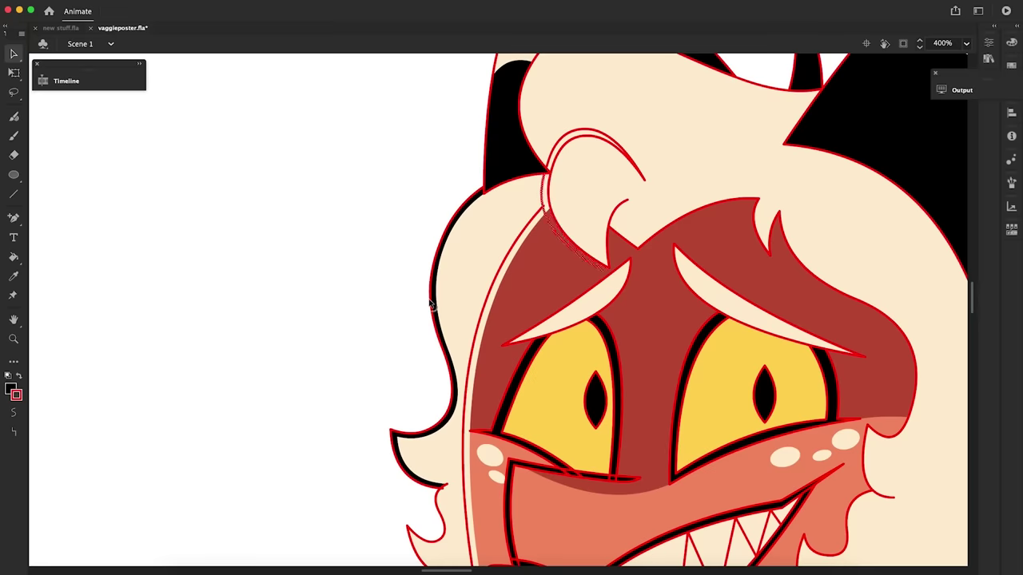
click(802, 236)
drag(604, 271, 618, 282)
Fill the gaps along the face's left edge and around the forehead curl black
key(k)
click(548, 210)
key(super+z)
click(545, 210)
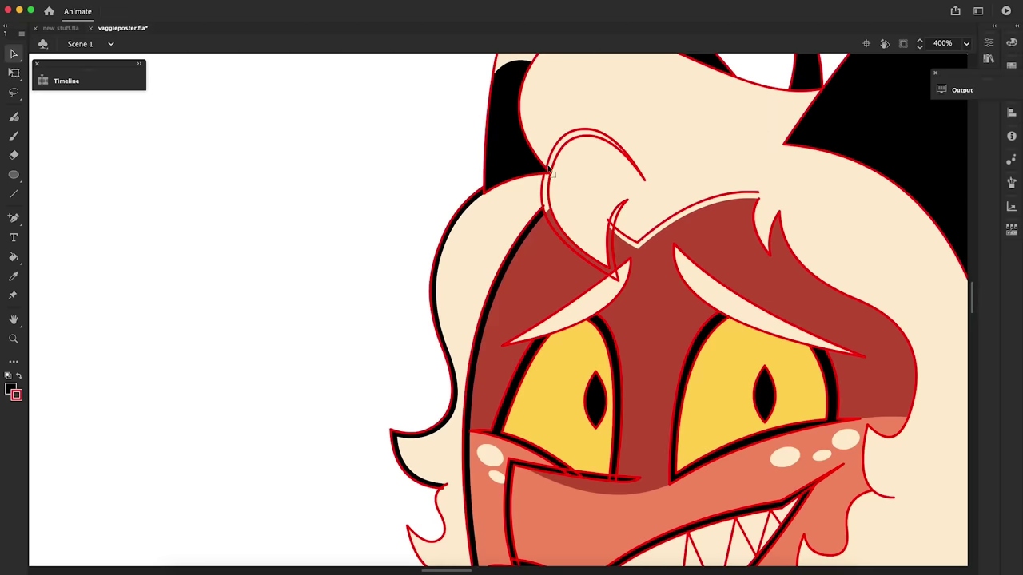
click(549, 165)
click(546, 192)
click(611, 229)
Finish the left eyebrow's thick black outline and remove the red lines around the brow and left eye
key(v)
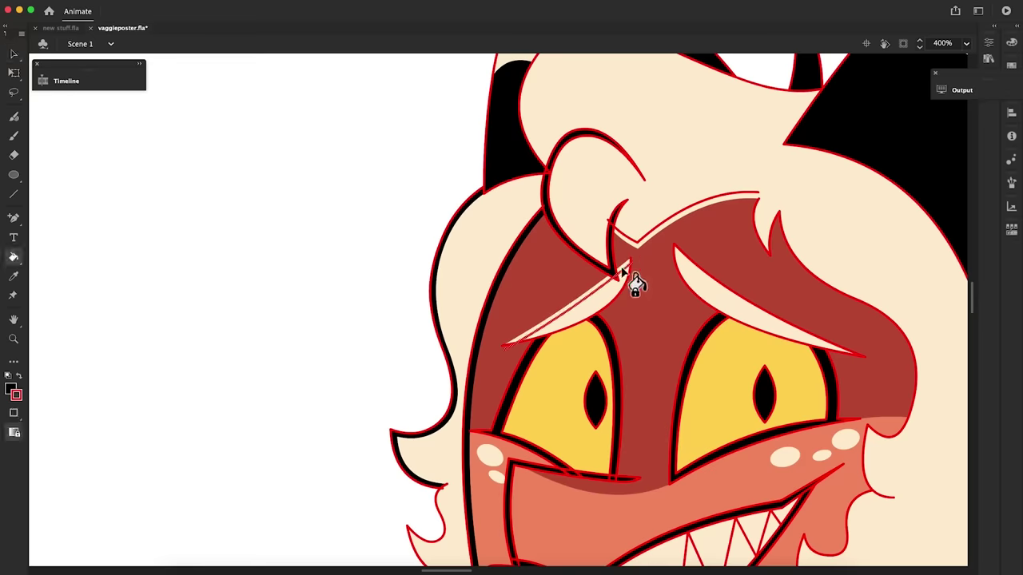
click(581, 334)
key(Escape)
scroll(631, 492, down, 2)
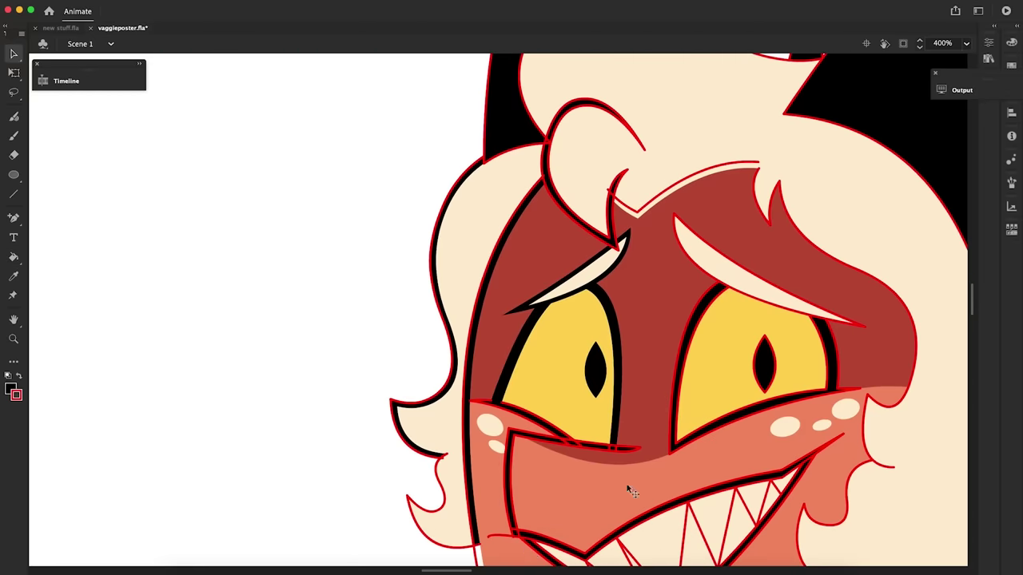
Select the red lines under the left eye and along the snout's left edge and delete them
double_click(500, 538)
key(k)
key(z)
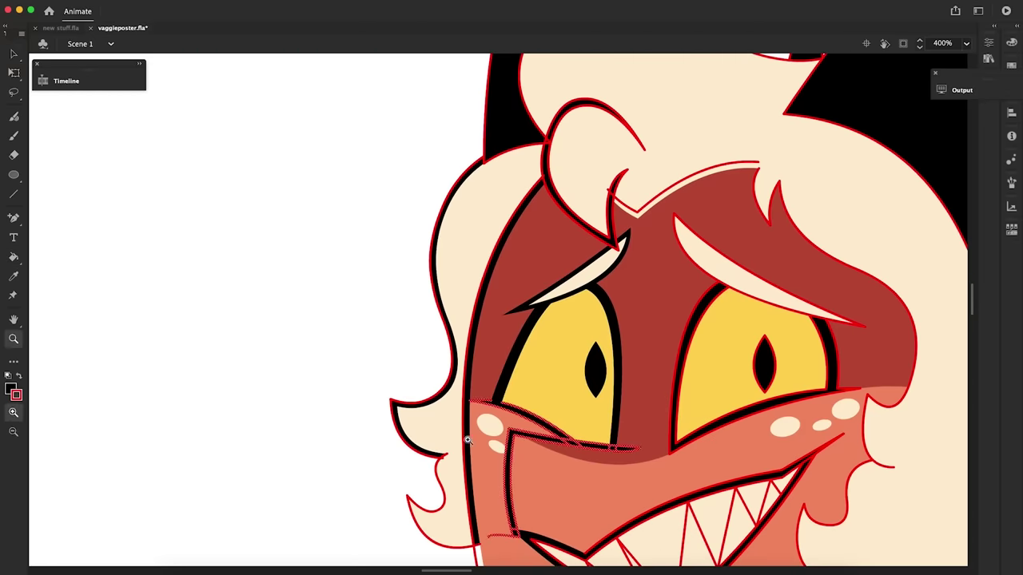
drag(468, 440, 547, 467)
key(k)
click(500, 312)
key(ctrl+z)
key(Delete)
key(z)
alt+click(437, 303)
alt+click(436, 303)
key(v)
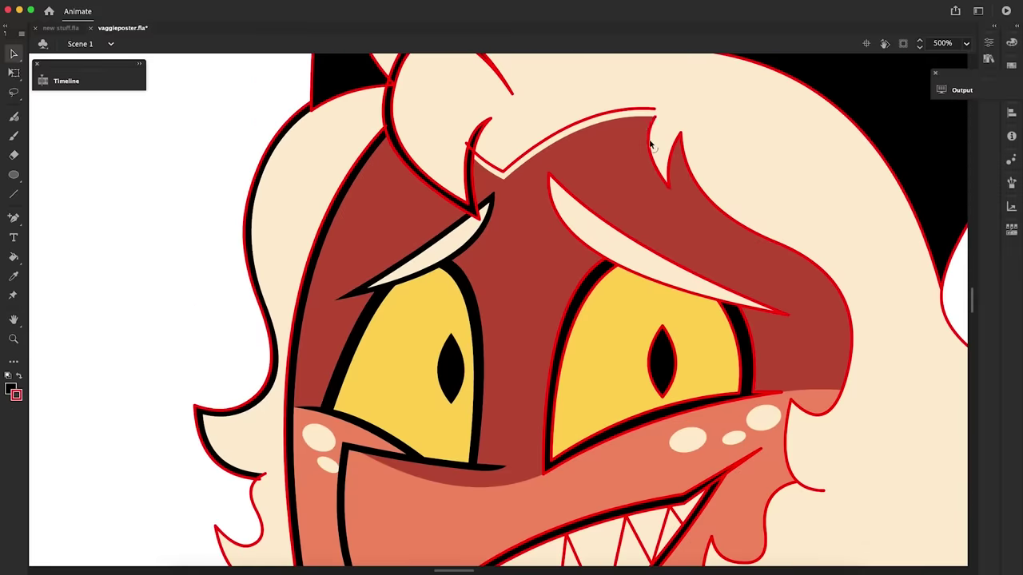
Reshape the doubled lines of the small hair strand on the forehead and close its ends
key(q)
key(v)
mouse_move(663, 189)
mouse_down()
mouse_move(677, 204)
mouse_move(644, 202)
mouse_move(648, 118)
mouse_up()
key(k)
click(673, 193)
key(v)
key(n)
key(v)
right_click(651, 175)
click(676, 419)
Sample black and fill the gaps along the forehead strand and the face's right edge
key(i)
click(650, 165)
key(k)
click(846, 327)
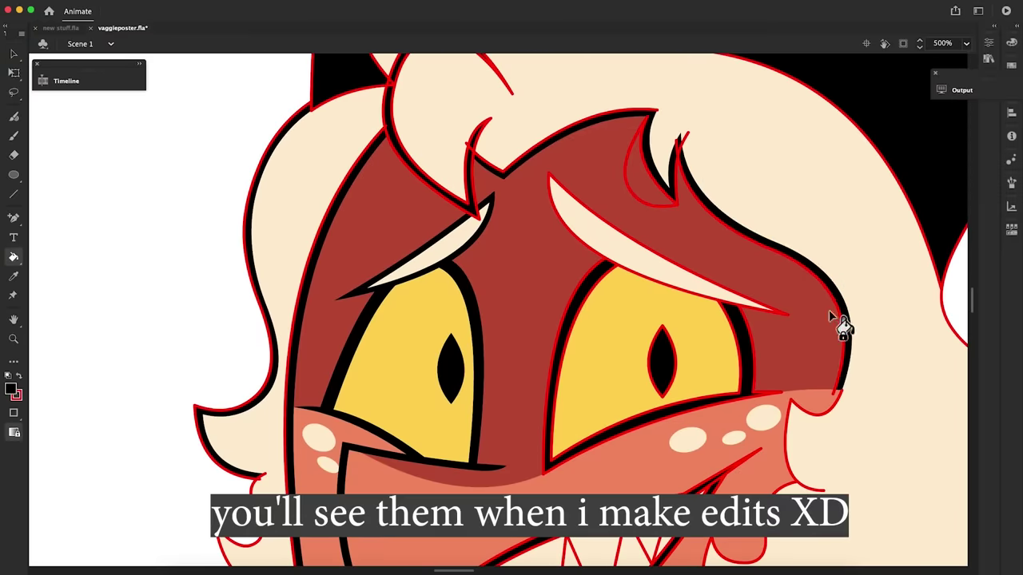
Shrink the rounded curve at the lower end of the face's right edge and shift it inward
scroll(837, 320, down, 3)
key(v)
key(z)
click(792, 293)
click(543, 307)
click(13, 73)
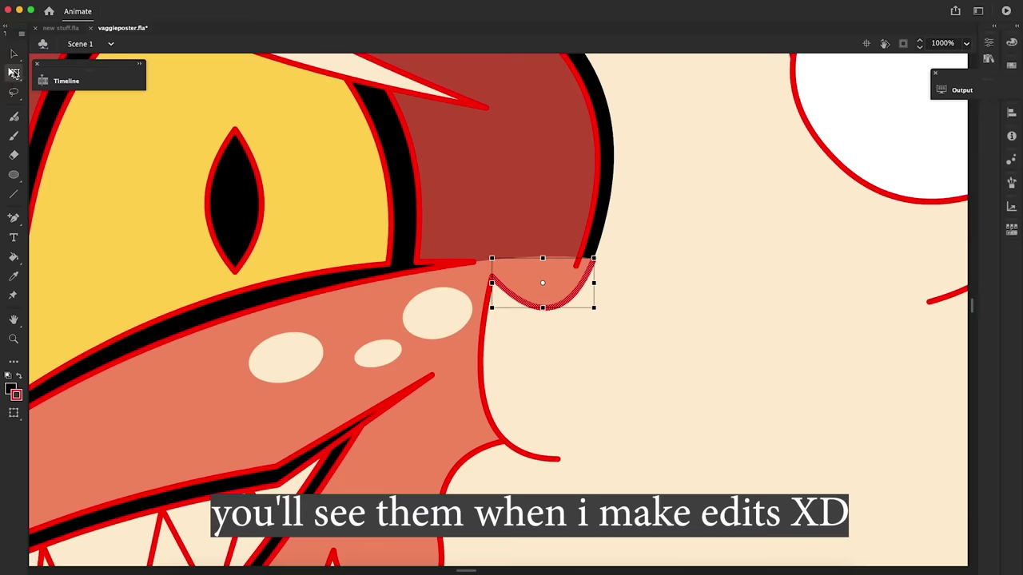
drag(593, 259, 579, 265)
drag(575, 274, 577, 271)
key(v)
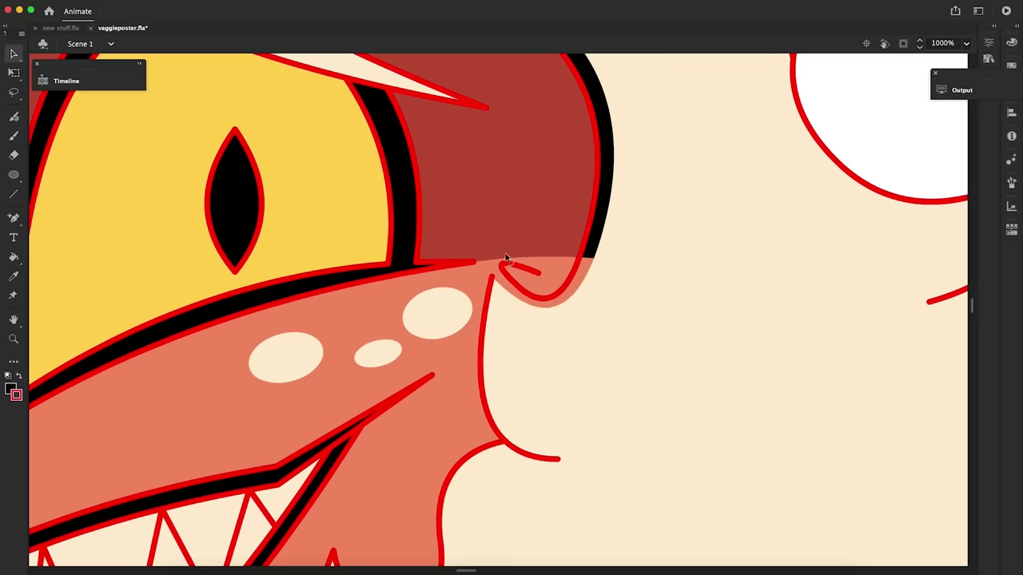
Draw a line beside the right cheek's hair edge, bend it parallel and extend it to the hair curl's tip
key(n)
drag(484, 249, 498, 447)
key(v)
drag(491, 359, 468, 372)
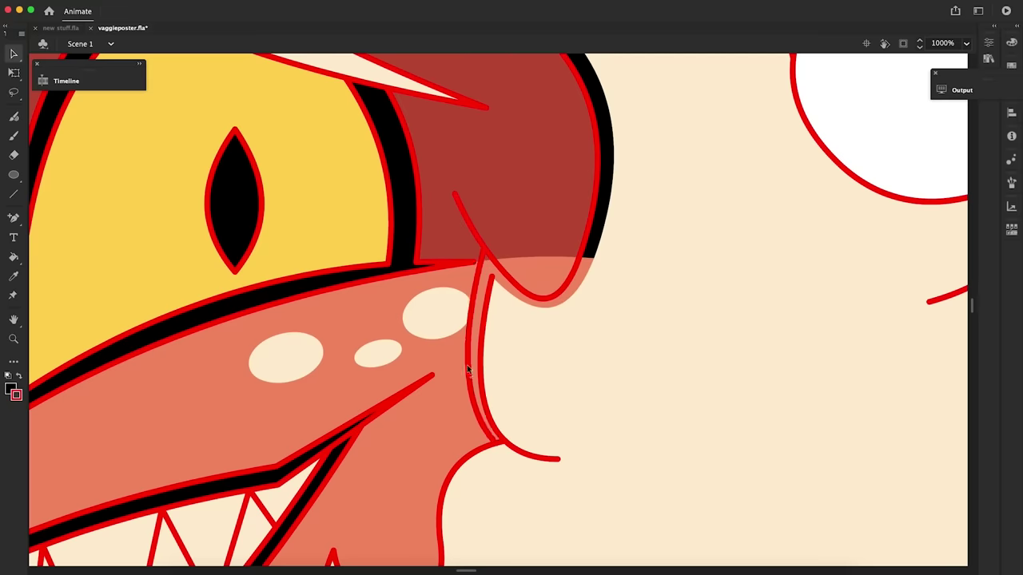
drag(497, 443, 557, 459)
drag(507, 406, 498, 477)
Fill the gaps of the cheek hair line and the rounded curve black, adjusting the curve's loose end
key(k)
click(475, 375)
click(502, 280)
key(n)
key(v)
mouse_move(495, 261)
mouse_down()
mouse_move(577, 257)
mouse_move(539, 274)
mouse_up()
key(i)
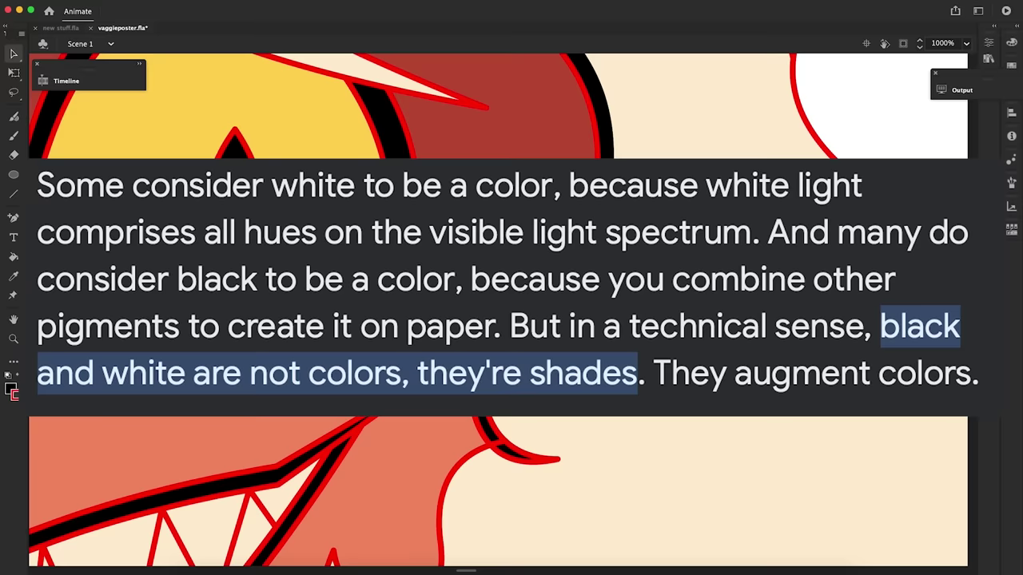
key(z)
alt+click(566, 413)
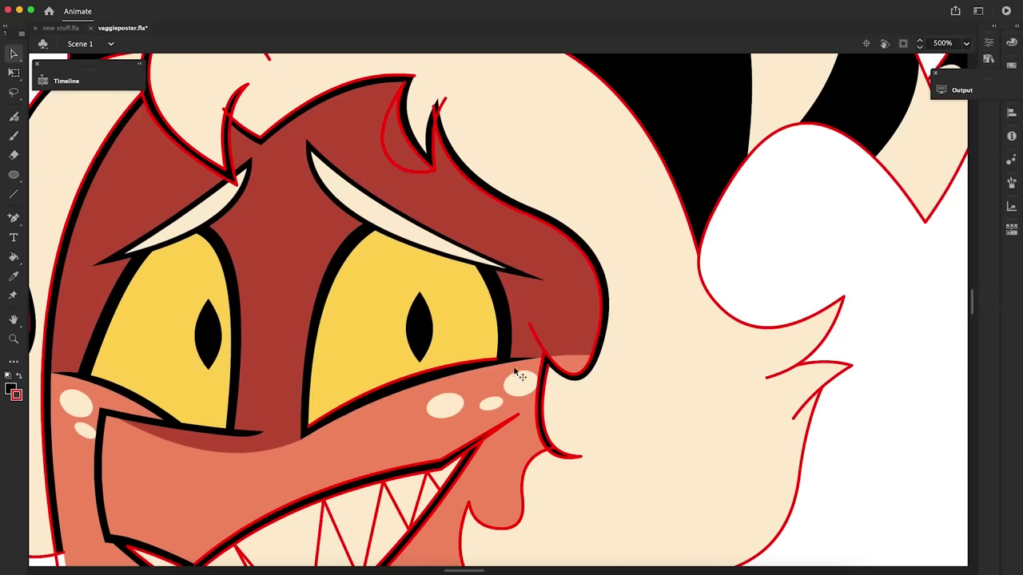
Offset both neck lines and both shoulder lines slightly outward from the body fill
scroll(972, 311, down, 10)
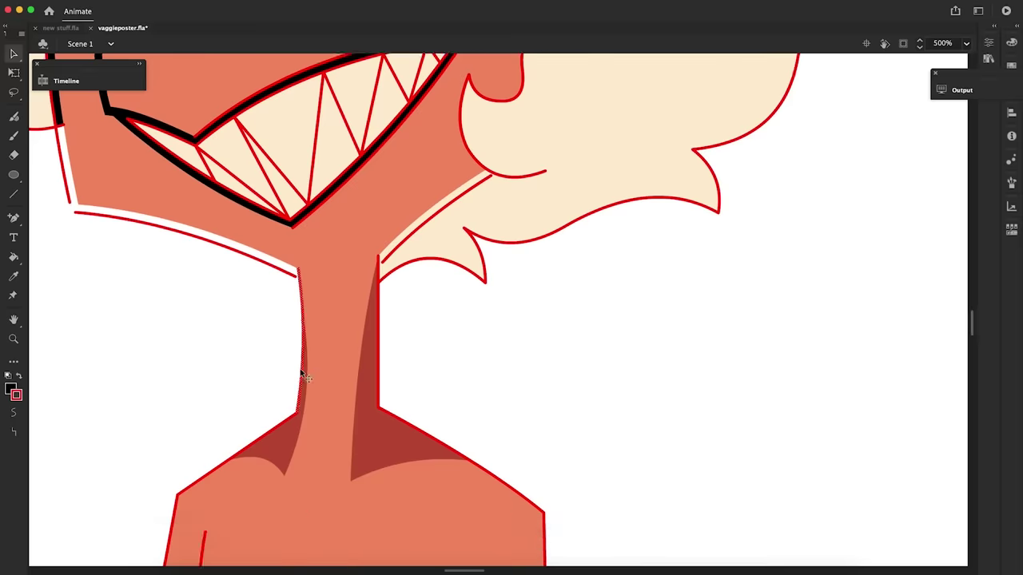
key(shift+Left)
key(Right)
key(Right)
key(l)
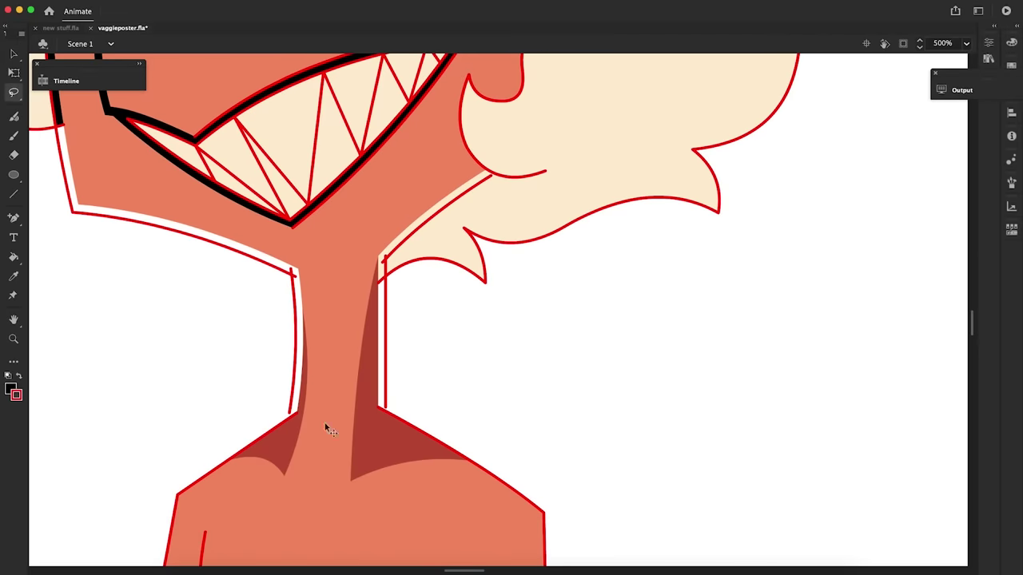
click(487, 472)
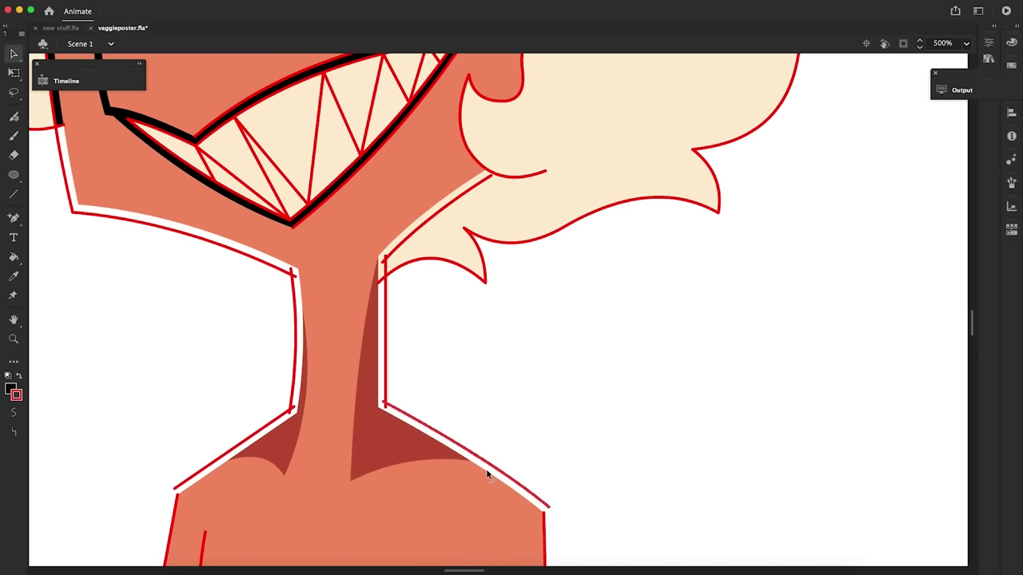
Offset the lines of the small hair lock beside the neck outward, lower the adjoining hair line and join the lock's tip
click(14, 73)
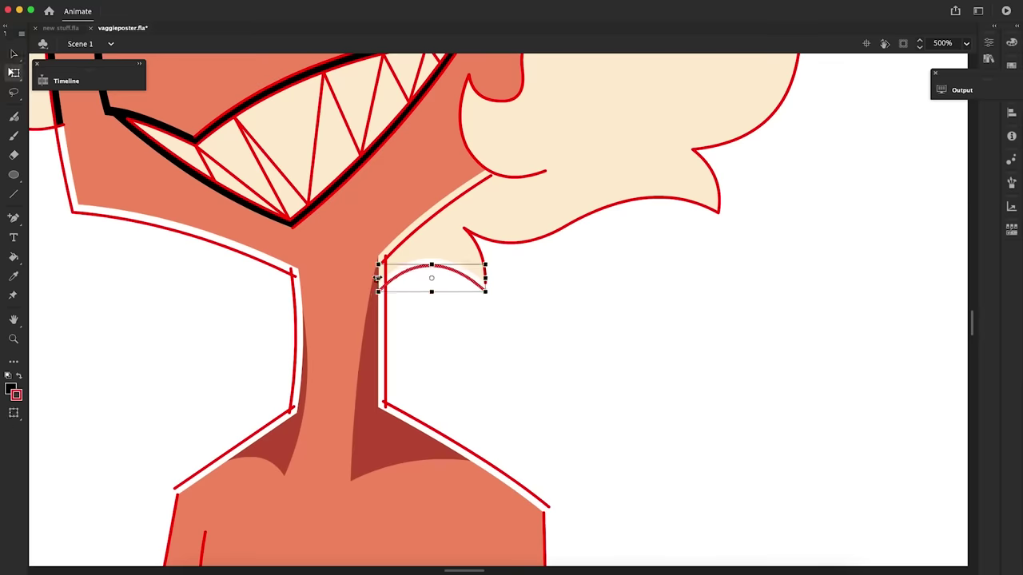
click(13, 53)
click(484, 273)
key(Right)
key(Right)
key(Up)
click(505, 243)
key(Down)
key(Down)
key(Down)
drag(491, 282, 491, 297)
drag(486, 290, 491, 296)
Close the jaw line's open end at the hair and fill the jaw and small hair lock gaps black
key(k)
click(488, 276)
click(483, 177)
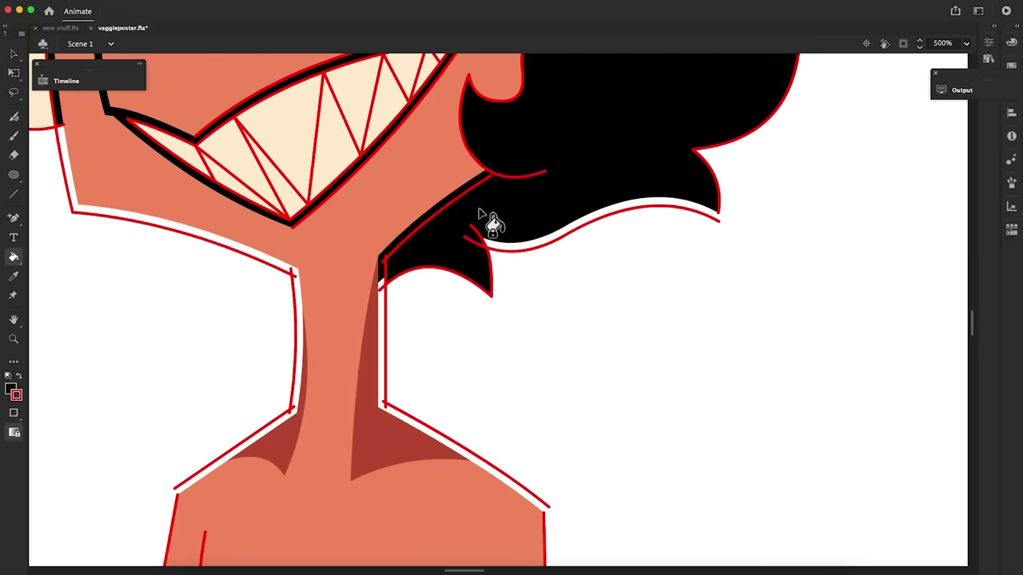
key(super+z)
key(v)
drag(491, 175, 493, 172)
key(k)
click(478, 181)
Join the offset lines at the lower right hair lock's tip and fill the gap black
drag(726, 211, 727, 224)
drag(720, 222, 726, 224)
key(k)
click(721, 206)
key(v)
drag(726, 224, 722, 223)
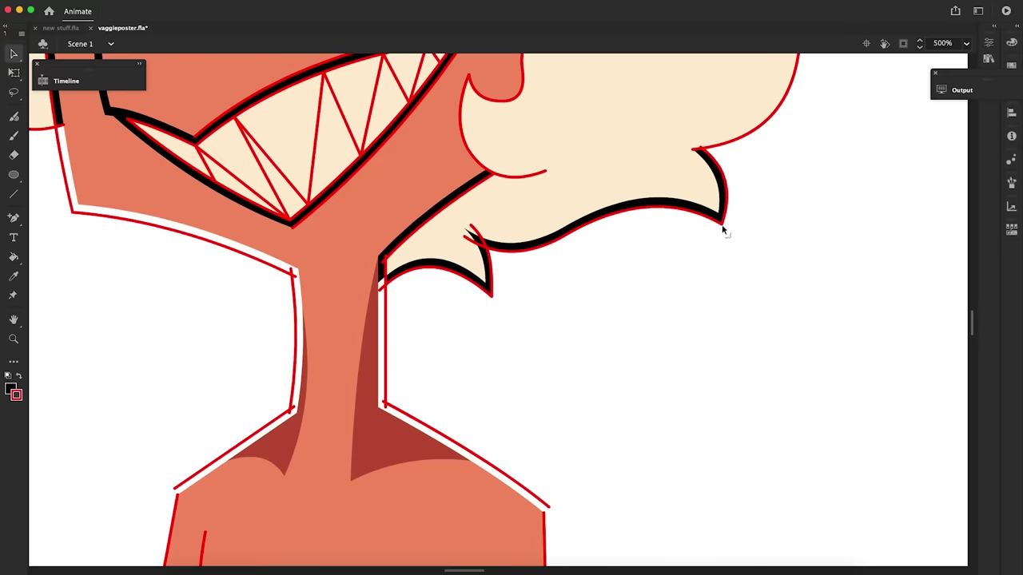
Close the doubled lines of the side hair tufts and extend the upper tuft's line past its tip
scroll(723, 230, up, 5)
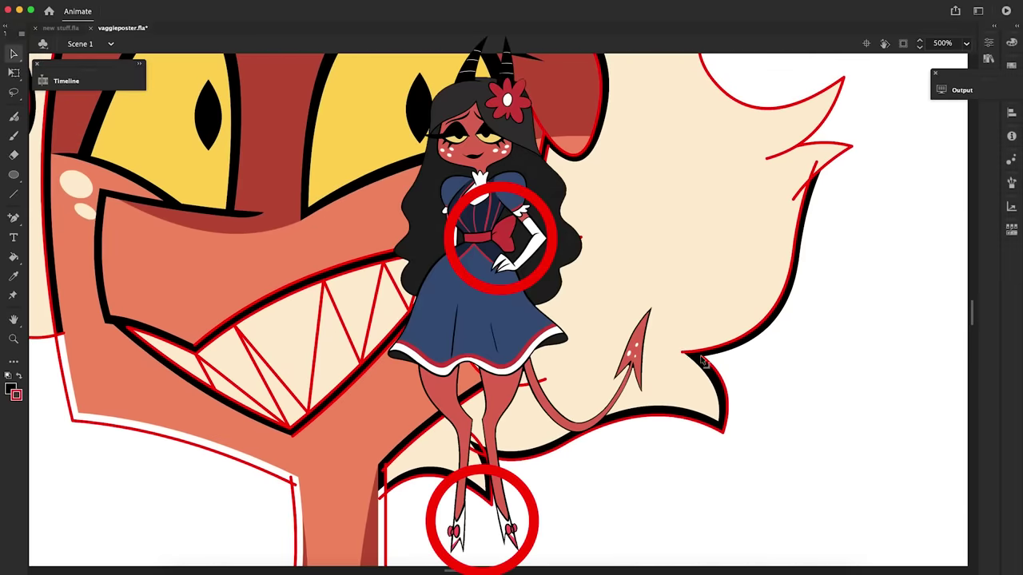
scroll(689, 358, up, 4)
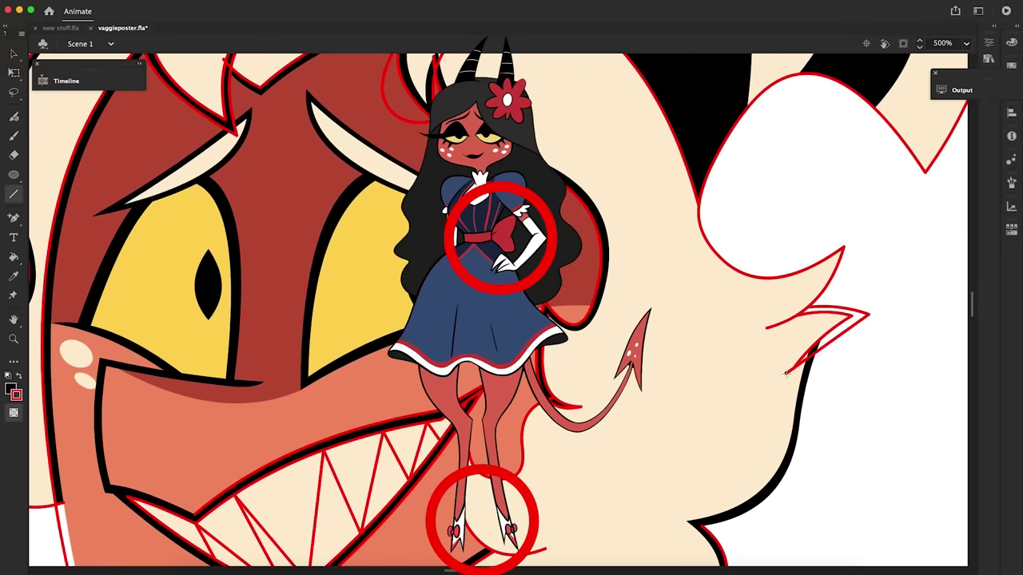
key(n)
key(v)
drag(845, 249, 851, 240)
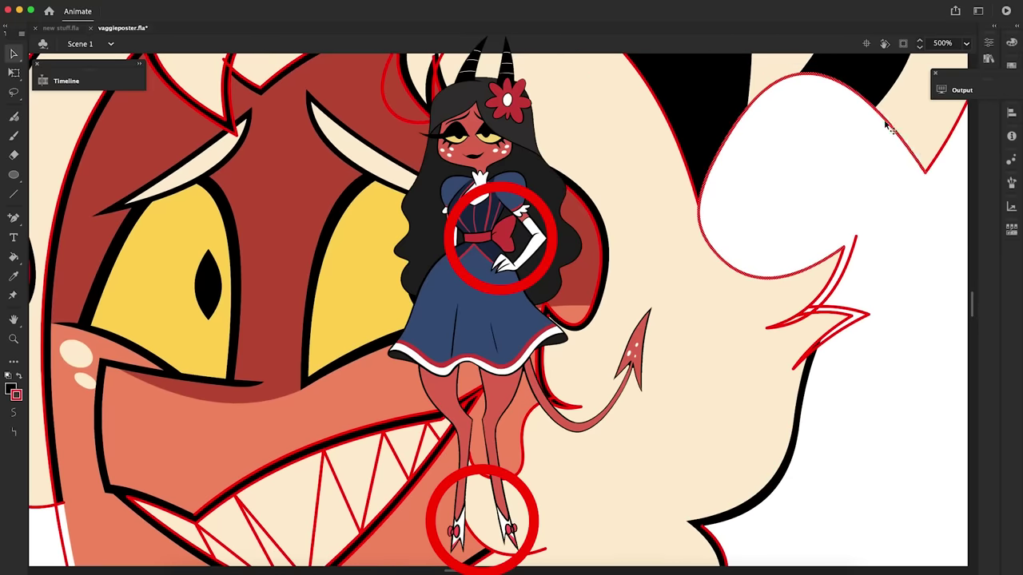
Shrink the large curve between the hair and the horn tip and join it to the upper tuft's extended line
key(q)
drag(926, 74, 916, 81)
key(v)
drag(856, 237, 860, 230)
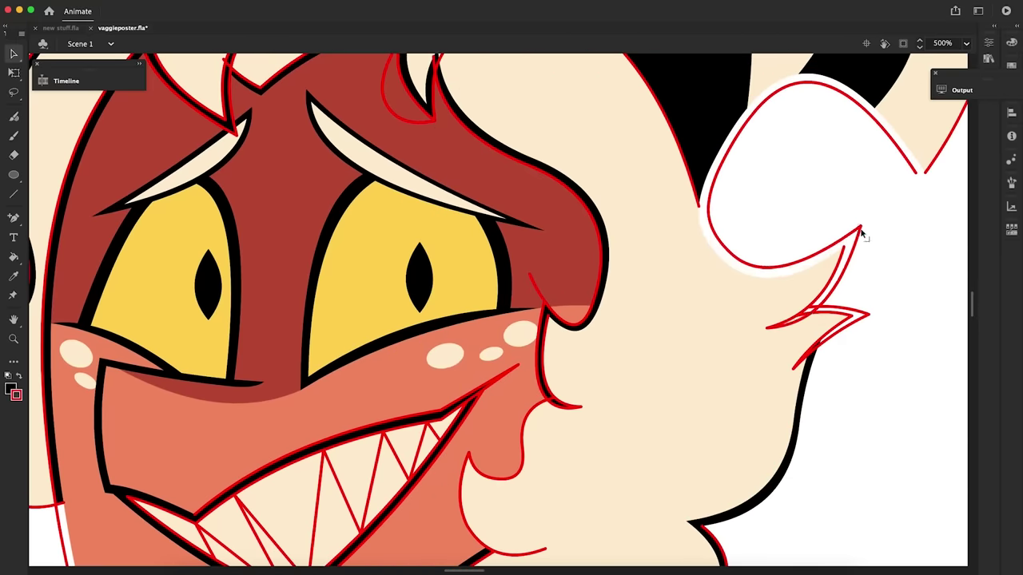
Fill the gap between the doubled lines of the lower side hair tuft black
key(k)
key(v)
double_click(863, 316)
key(k)
key(v)
scroll(511, 320, up, 6)
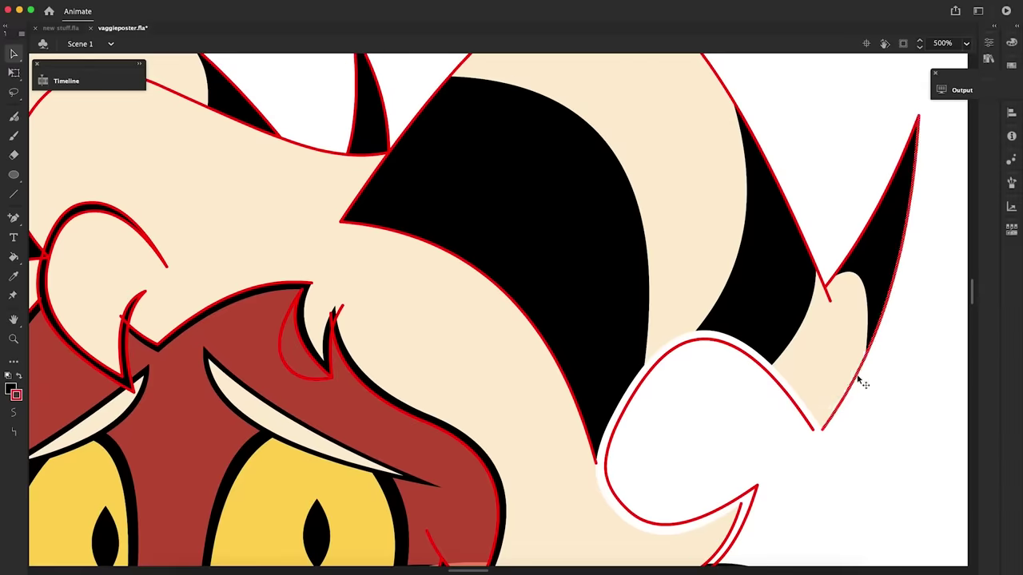
Offset the edge lines of the black-pointed tip beside the right striped horn outward from its fill
click(858, 378)
drag(858, 377, 865, 378)
click(847, 262)
drag(847, 262, 835, 267)
click(819, 277)
Paste a copy of the right horn's edge line in place and nudge it three steps upward
scroll(820, 320, up, 3)
right_click(791, 349)
click(815, 328)
key(super+shift+v)
key(Up)
key(Up)
key(Up)
Adjust the end of the copied horn line to close the gap and fill it black
click(14, 72)
key(v)
drag(835, 429, 831, 433)
key(k)
click(828, 422)
Pull the upper edge line of the right horn outward and fill the gap beside it black
key(v)
drag(912, 248, 930, 205)
scroll(929, 206, down, 3)
key(k)
click(902, 194)
scroll(974, 276, up, 1)
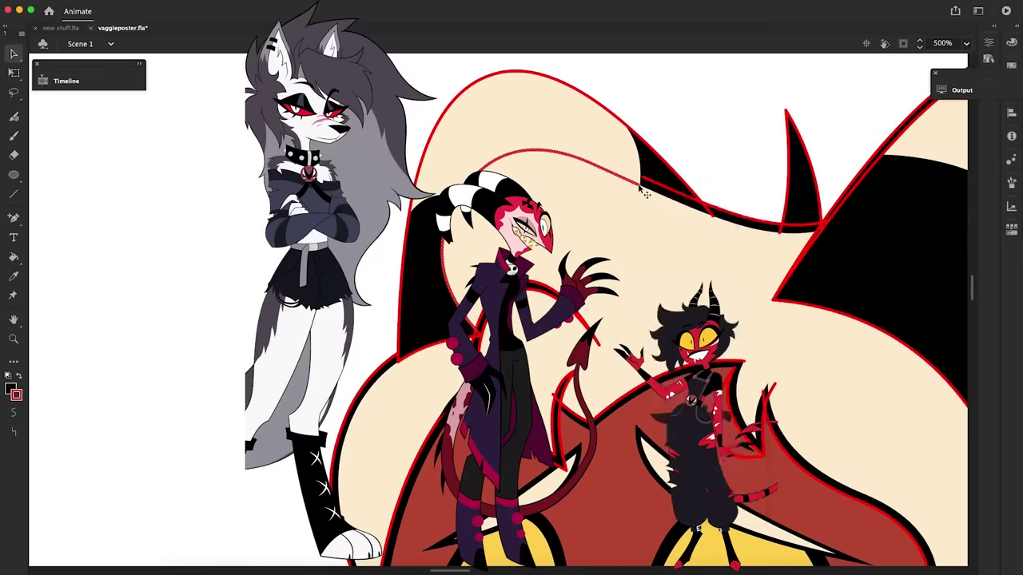
Duplicate the inner curve of the left horn, scale the copy slightly and fill the gap between both curves black
right_click(702, 140)
click(735, 191)
key(q)
drag(638, 230, 643, 229)
key(k)
click(627, 175)
key(v)
Enlarge the outer curve of the left horn so it sits clear of the fill
click(709, 211)
shift+click(408, 246)
key(q)
drag(712, 69, 724, 60)
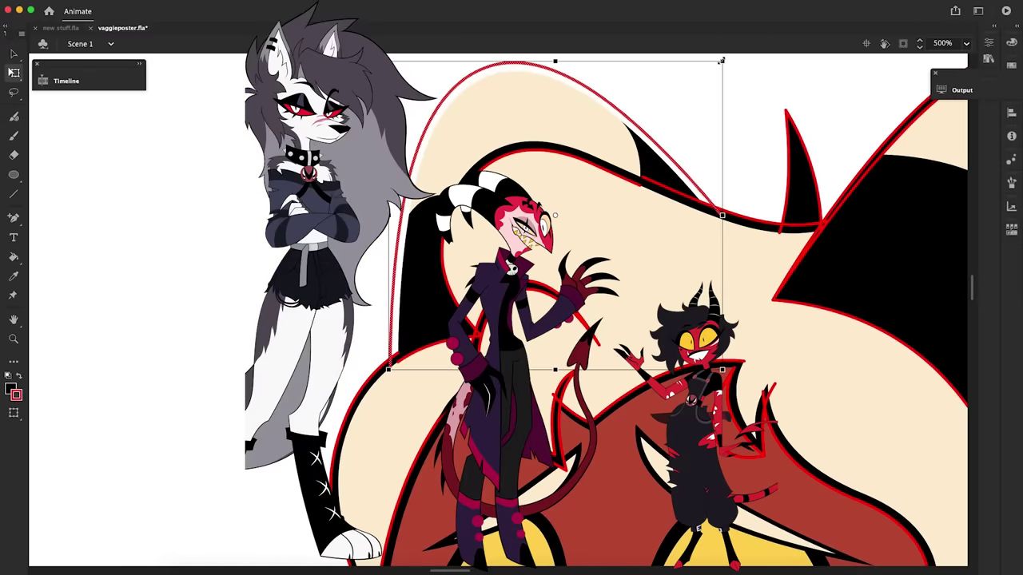
Fill the gap between the doubled lines along the left edge of the torso black
key(z)
click(461, 283)
key(v)
mouse_move(331, 126)
mouse_down()
mouse_move(969, 477)
mouse_move(969, 527)
mouse_up()
scroll(798, 399, down, 5)
click(200, 402)
scroll(616, 399, down, 5)
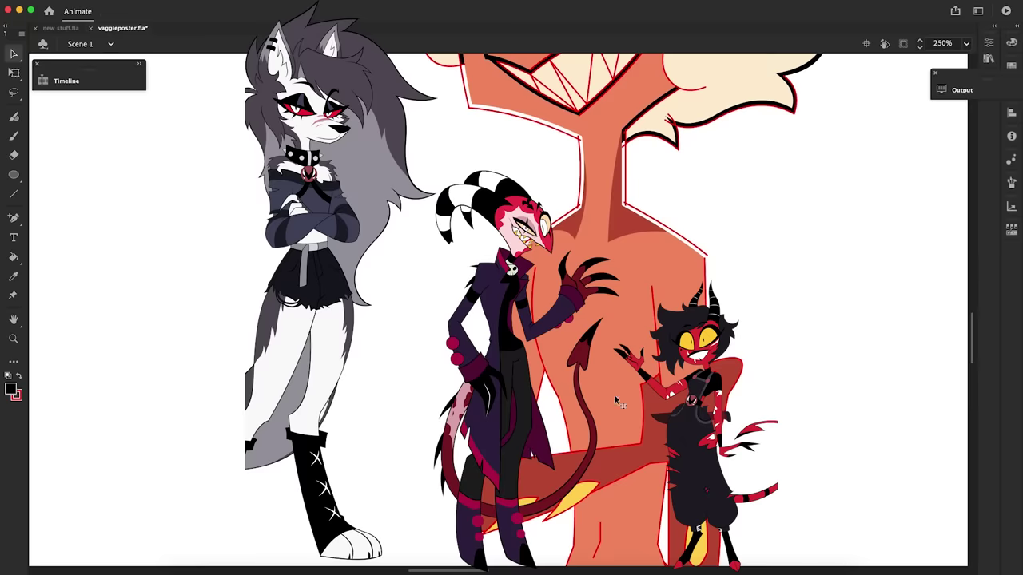
key(k)
click(553, 401)
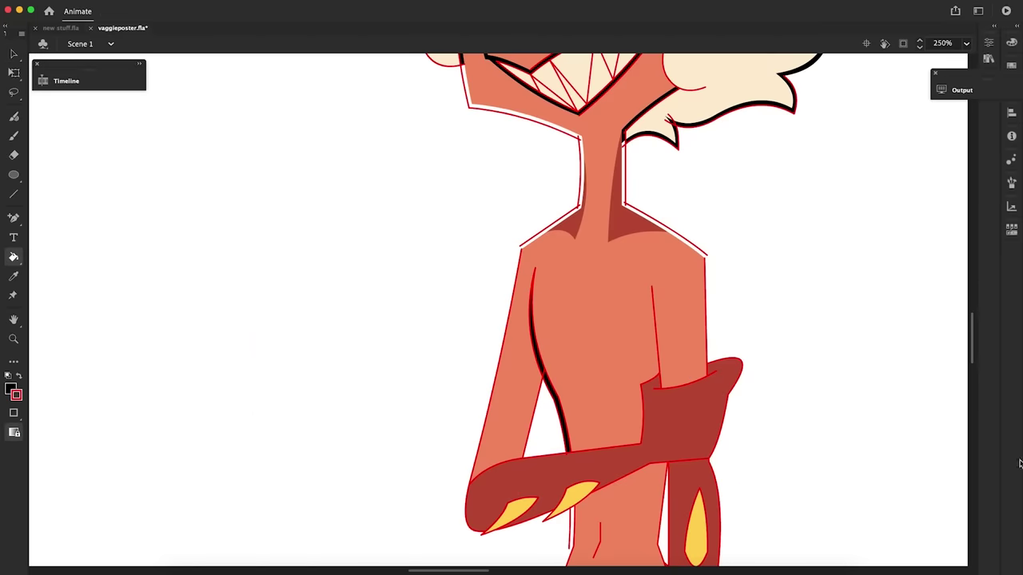
Offset the outer line of the left upper arm outward from its fill
key(z)
click(485, 452)
key(v)
click(468, 348)
drag(973, 357, 973, 349)
Offset the left arm's inner line toward the torso, fill the gap black and delete the red guide line
click(603, 352)
drag(604, 352, 608, 354)
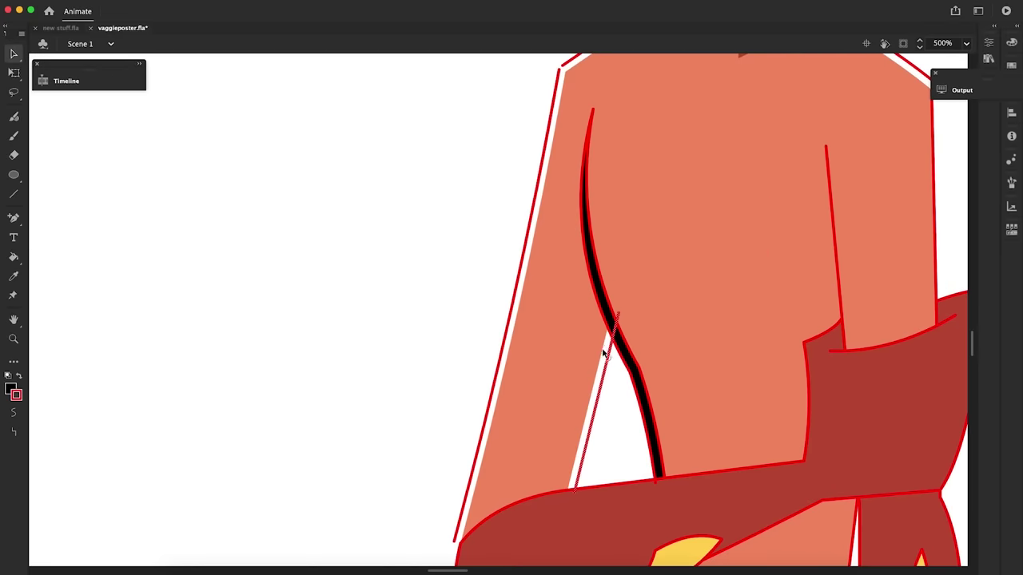
key(k)
click(600, 374)
key(Delete)
Add a line from the arm's inner edge toward the elbow and offset the crossed forearm's upper edge line upward
drag(973, 344, 972, 350)
key(n)
drag(576, 348, 489, 383)
key(v)
drag(668, 342, 668, 336)
Fill the gaps along the crossed forearm's upper edge black and clear the red guide lines there
key(k)
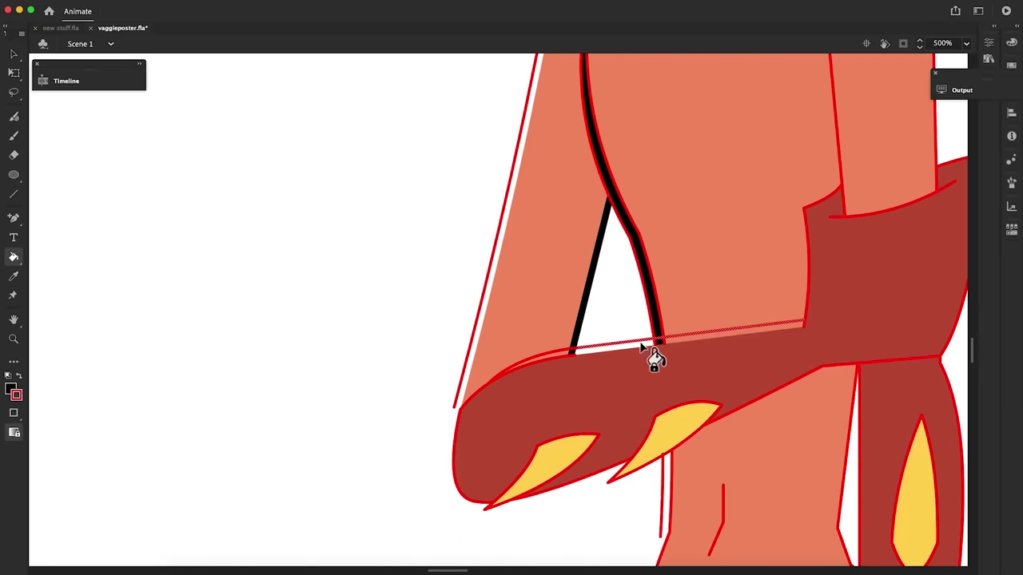
click(641, 345)
key(v)
right_click(551, 352)
key(k)
click(551, 354)
key(v)
Offset the outline around the left elbow outward from the dark red fill
key(n)
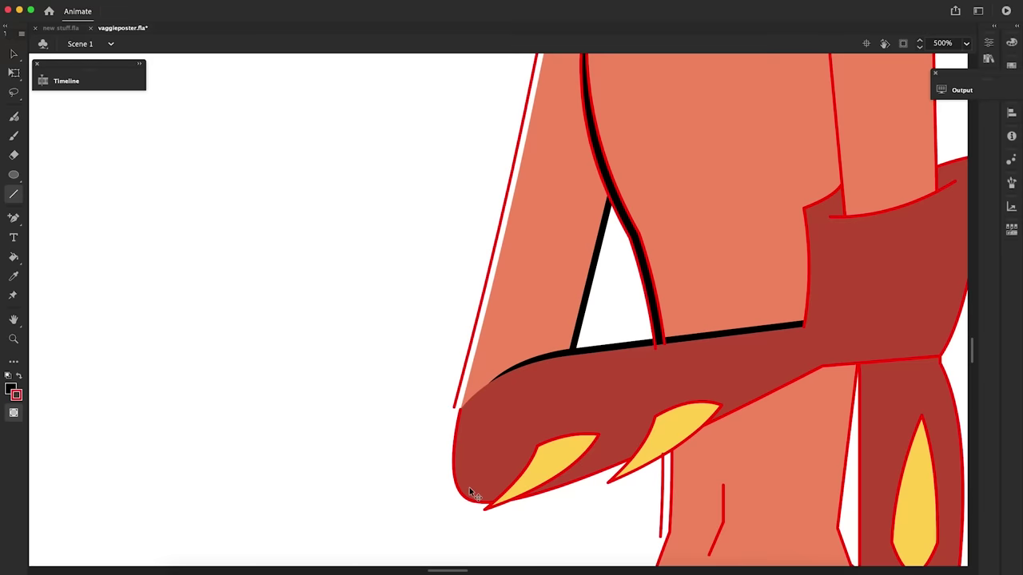
drag(463, 484, 462, 482)
key(Escape)
Copy the lines of the forearm's underside and yellow claws, paste them in place and nudge them down and right
click(799, 378)
key(super+c)
right_click(844, 356)
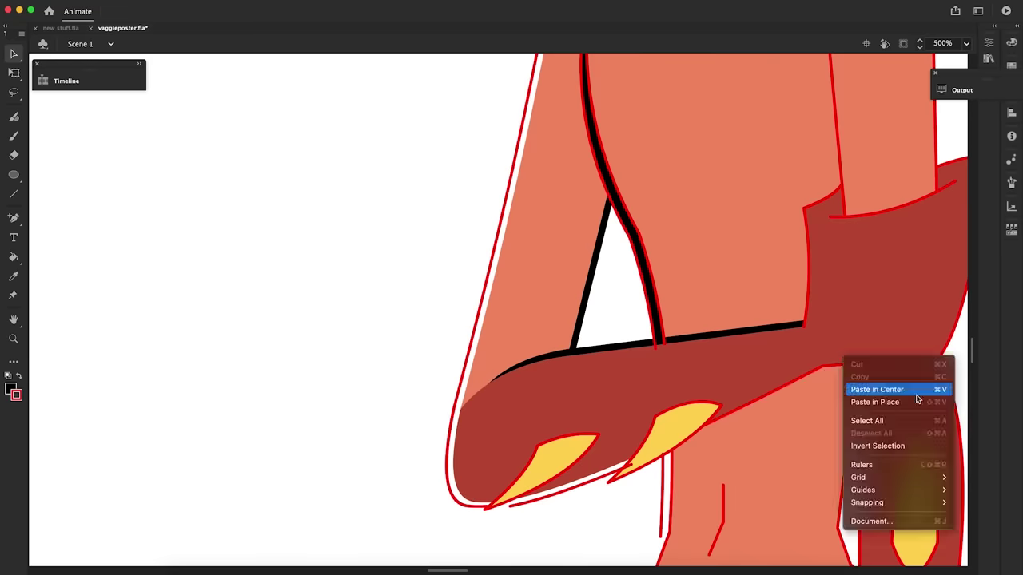
click(897, 403)
key(shift+Down)
key(Right)
key(Right)
click(713, 414)
key(shift+Down)
key(shift+Right)
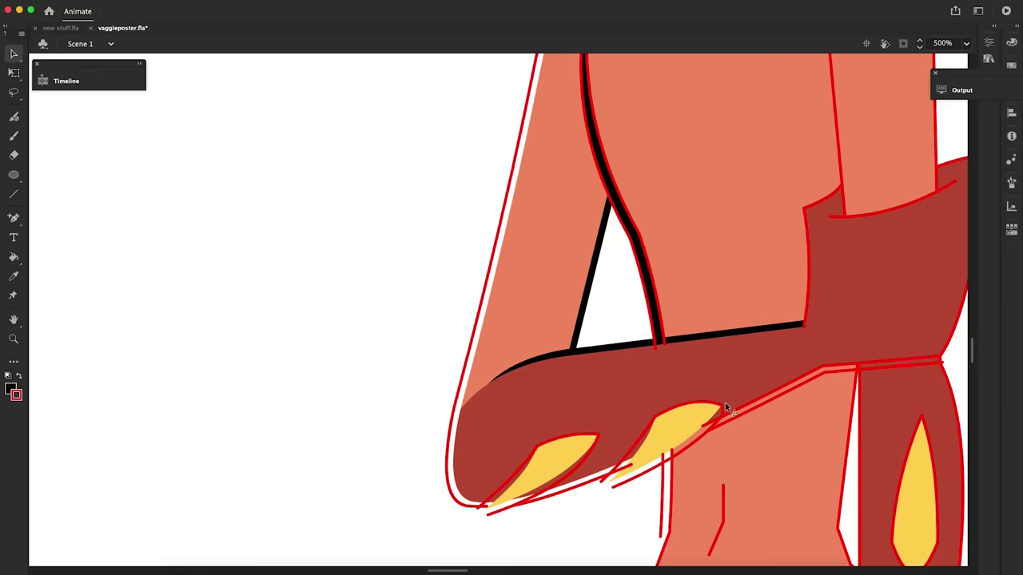
Extend the tips of the doubled claw lines to sharp points and fill the gap around the first claw black
drag(479, 509, 461, 524)
key(k)
click(475, 513)
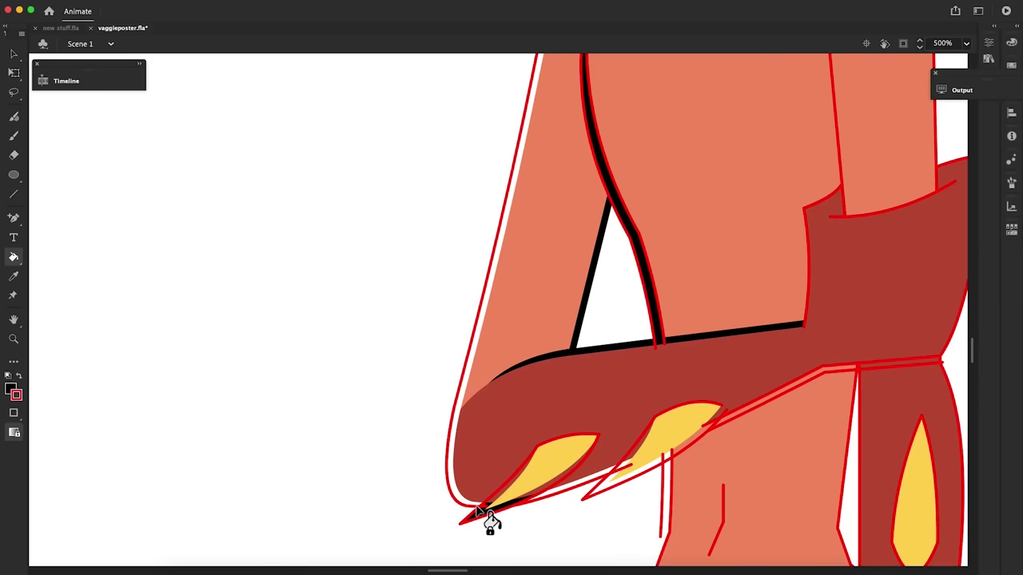
click(510, 480)
Adjust the elbow outline, fill the gaps around the claws and forearm underside black, and undo the last fill at the wrist
key(v)
drag(452, 409, 456, 411)
key(k)
click(570, 482)
click(679, 448)
click(787, 389)
click(871, 368)
key(super+z)
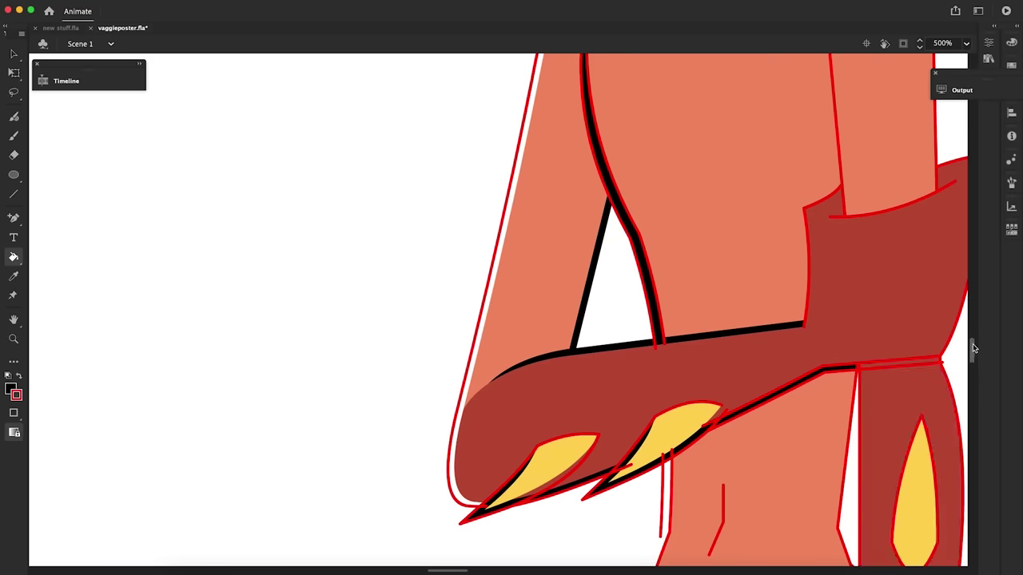
Fill the gap along the left arm's outer edge and elbow black
scroll(799, 336, up, 5)
click(567, 193)
key(v)
scroll(738, 388, down, 6)
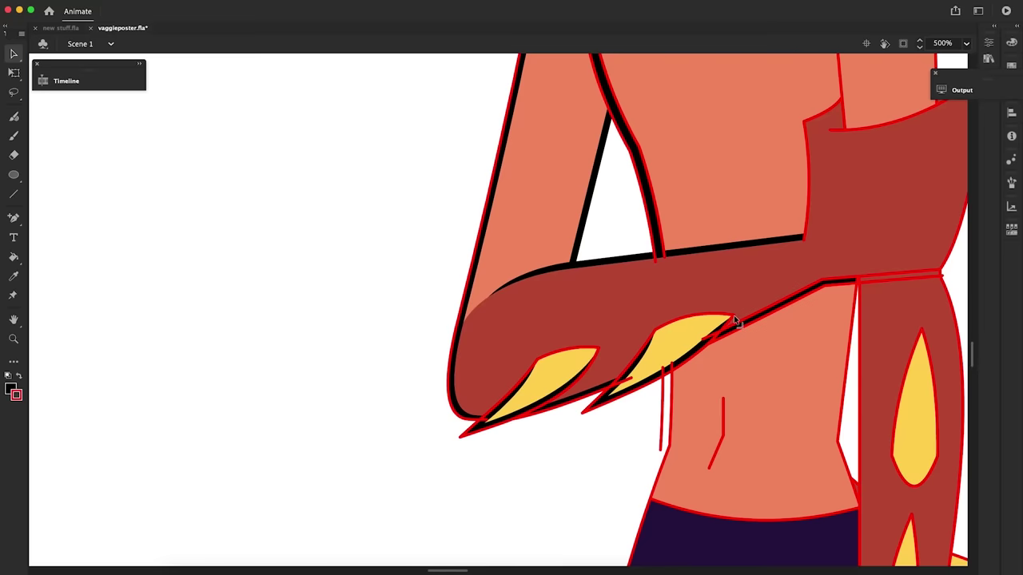
Fill the gap along the right side of the waist black and widen the belly mark into a wedge
key(k)
click(855, 484)
alt+drag(724, 438, 729, 439)
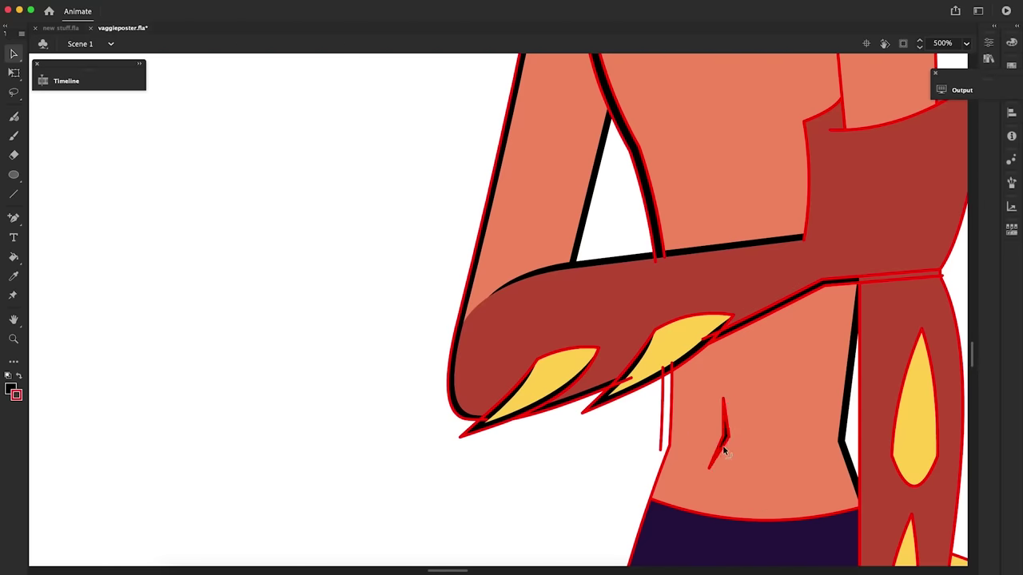
Recolour the dark purple shorts below the waist black
scroll(735, 408, down, 3)
click(748, 376)
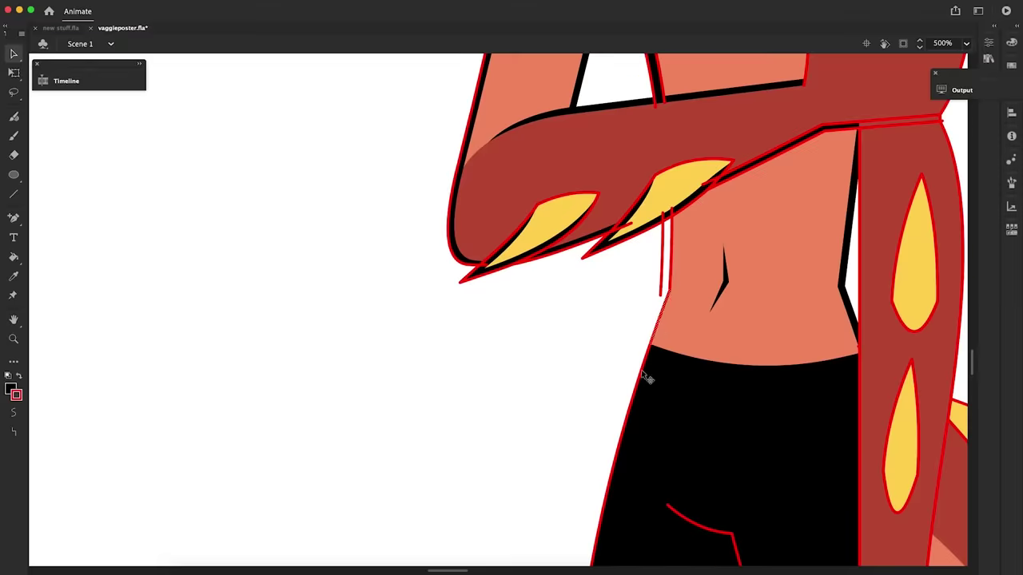
scroll(573, 389, down, 10)
scroll(578, 376, up, 10)
scroll(717, 369, down, 10)
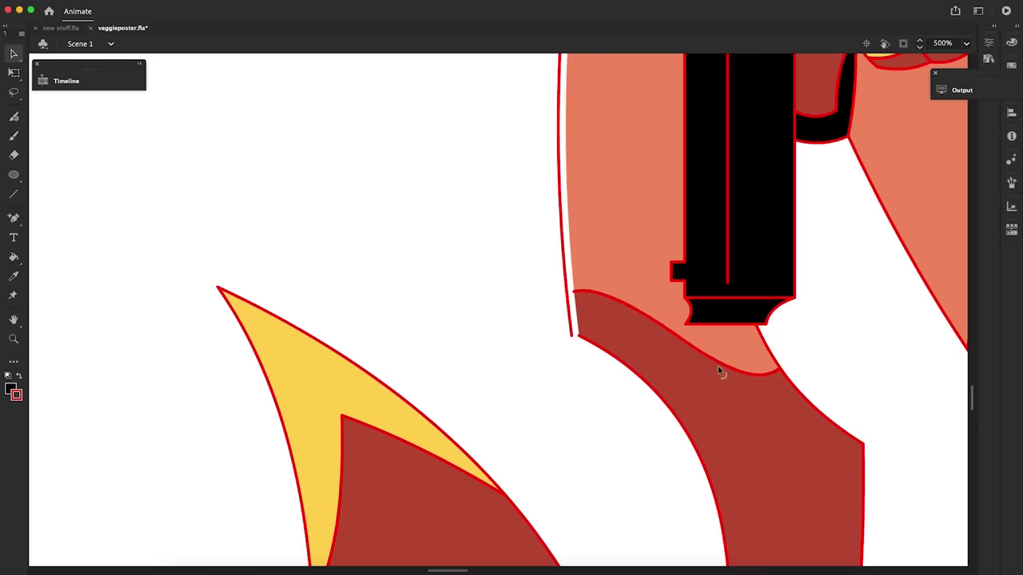
Delete the line between the leg's two colours and paste a copy of the lower leg's outer line in place
click(718, 367)
key(BackSpace)
click(649, 385)
scroll(648, 379, down, 10)
shift+click(636, 415)
right_click(636, 415)
click(660, 323)
key(super+shift+v)
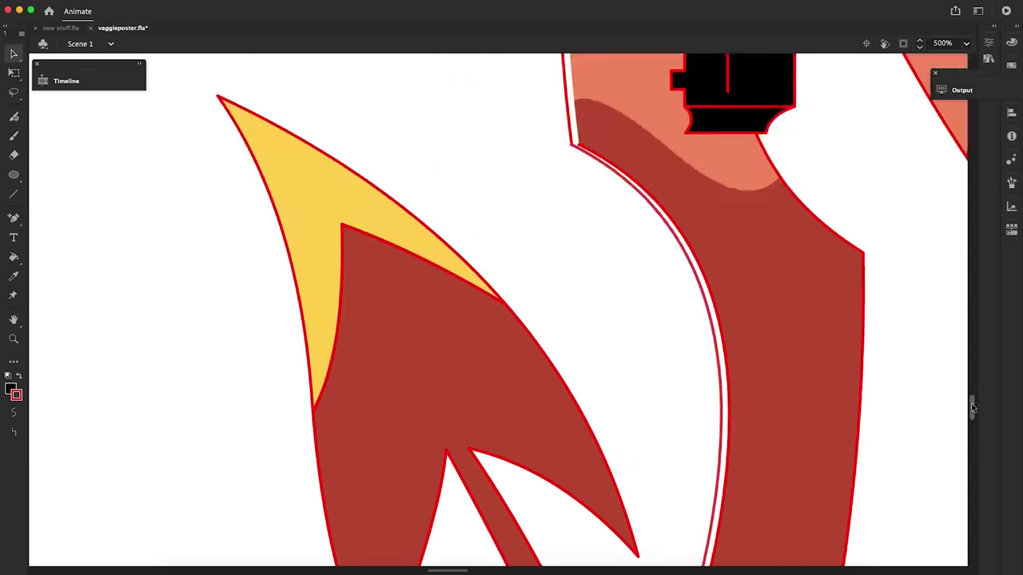
Offset the left leg's outer line with Free Transform and fill the gap along the leg black
drag(972, 407, 972, 398)
key(q)
drag(616, 318, 572, 324)
key(v)
mouse_move(972, 404)
mouse_down()
mouse_move(972, 423)
mouse_move(972, 370)
mouse_up()
key(k)
click(686, 309)
Draw second lines beside the seams of the black shorts and holster and bend them to follow the originals
key(n)
drag(726, 397, 753, 490)
drag(972, 367, 973, 377)
mouse_move(684, 346)
mouse_down()
mouse_move(679, 280)
mouse_move(768, 277)
mouse_move(824, 327)
mouse_up()
key(v)
key(v)
drag(793, 301, 786, 308)
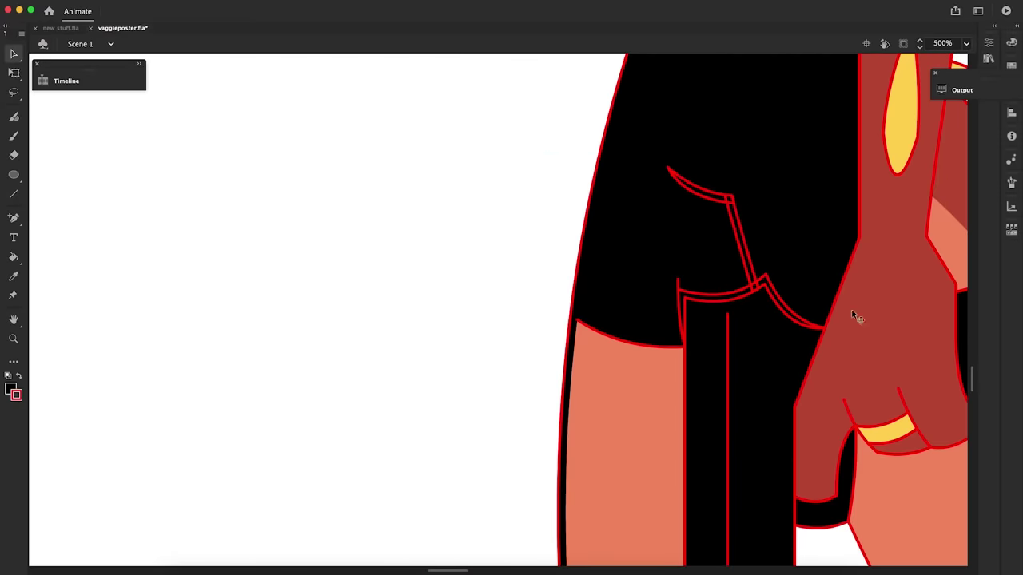
Sample the yellow from the hand and fill the gaps between the doubled seam lines with it
key(i)
click(886, 432)
click(704, 192)
click(743, 241)
click(718, 297)
Bow the duplicate vertical and lower horizontal lines on the black holster and fill the slivers yellow
drag(972, 379, 973, 389)
key(v)
drag(727, 300, 717, 300)
drag(739, 492, 739, 486)
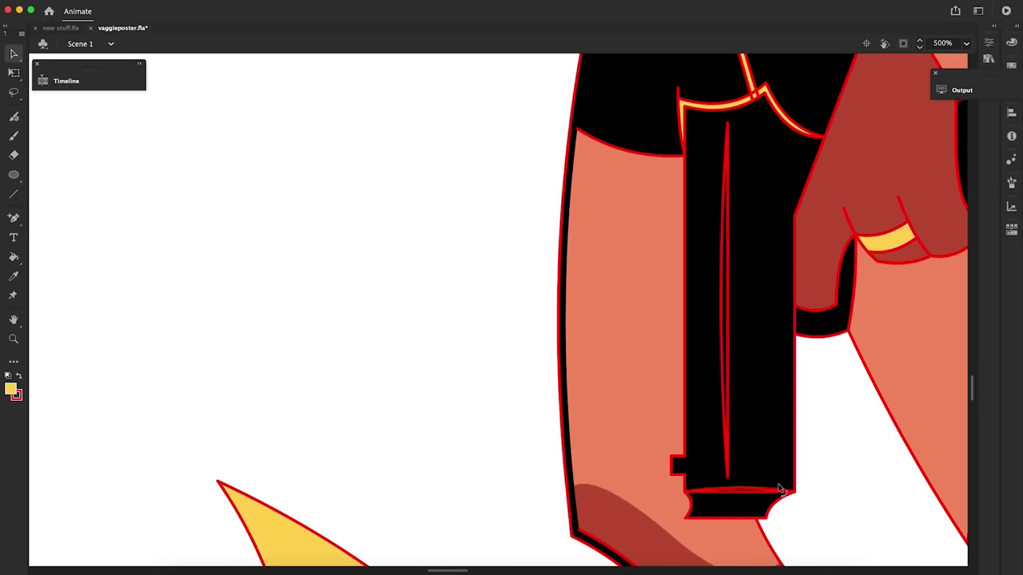
key(k)
click(724, 300)
click(739, 489)
key(v)
Offset the dark red hand's edge lines outward and draw a second line beside the right upper arm's inner line
scroll(790, 420, up, 10)
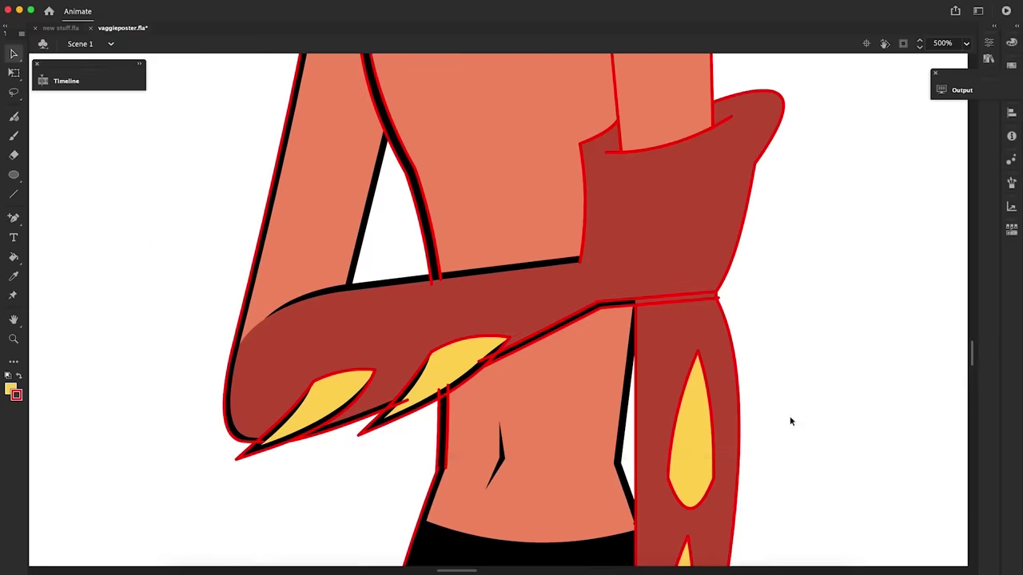
drag(578, 244, 574, 247)
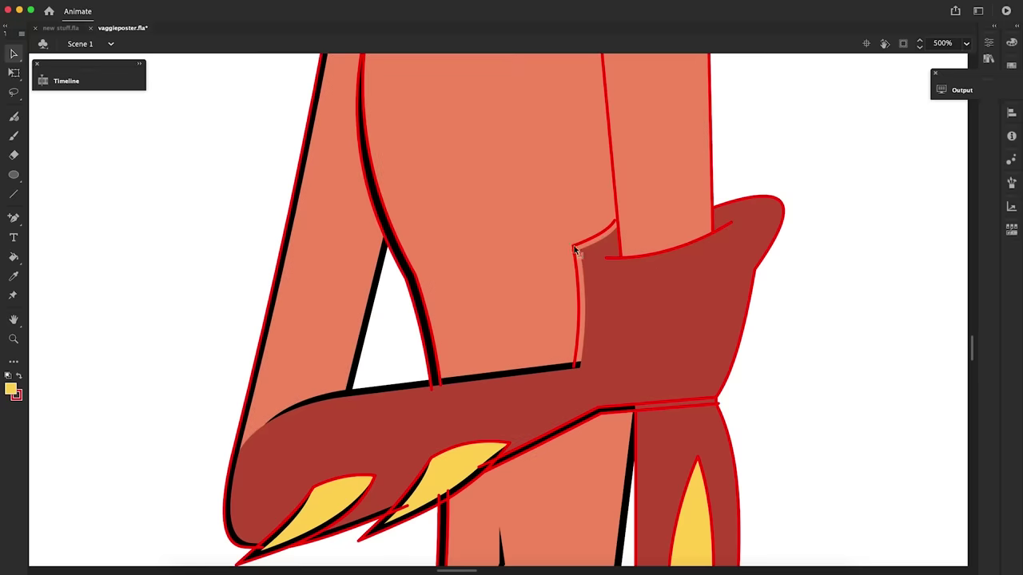
drag(972, 349, 972, 347)
key(n)
drag(603, 89, 620, 330)
key(v)
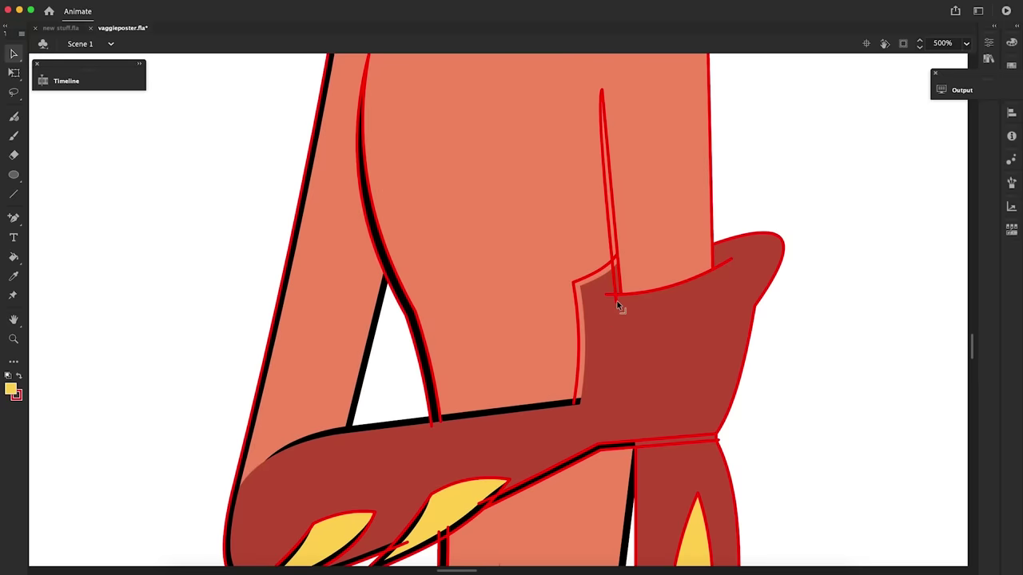
Sample black, fill the gaps along the hand's edge and the right arm's inner line, and delete the arm's guide line
key(i)
click(392, 422)
click(581, 336)
click(616, 276)
key(v)
click(613, 203)
key(Delete)
Double the curved line where the right upper arm meets the dark red area, fill it black and smooth its lower curve
key(n)
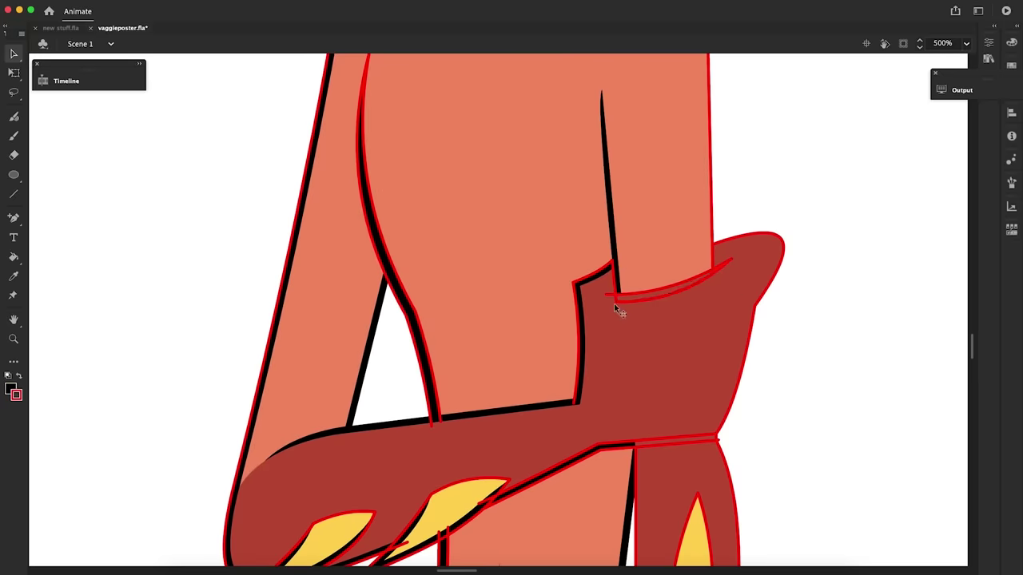
click(675, 281)
key(v)
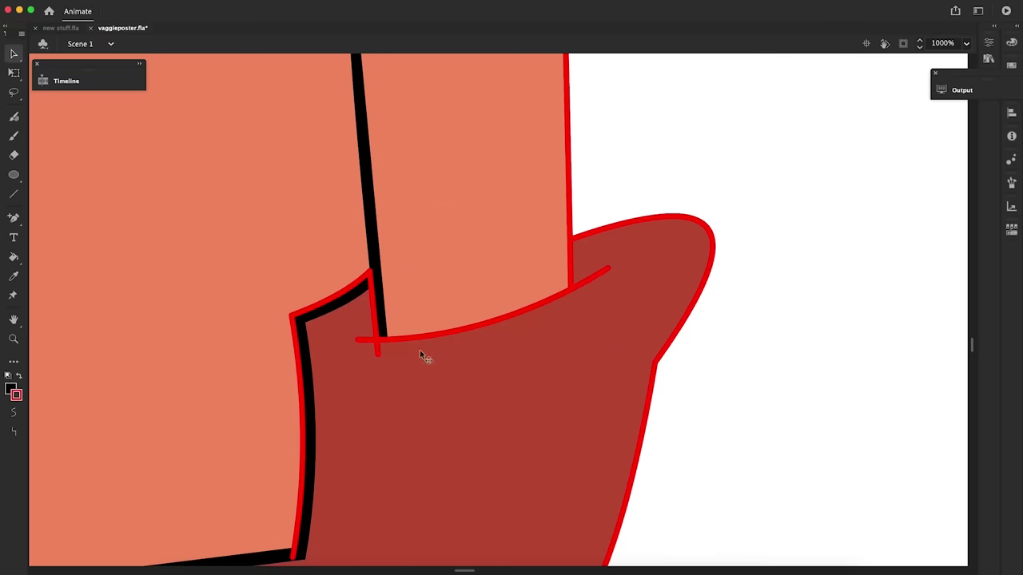
click(385, 346)
key(v)
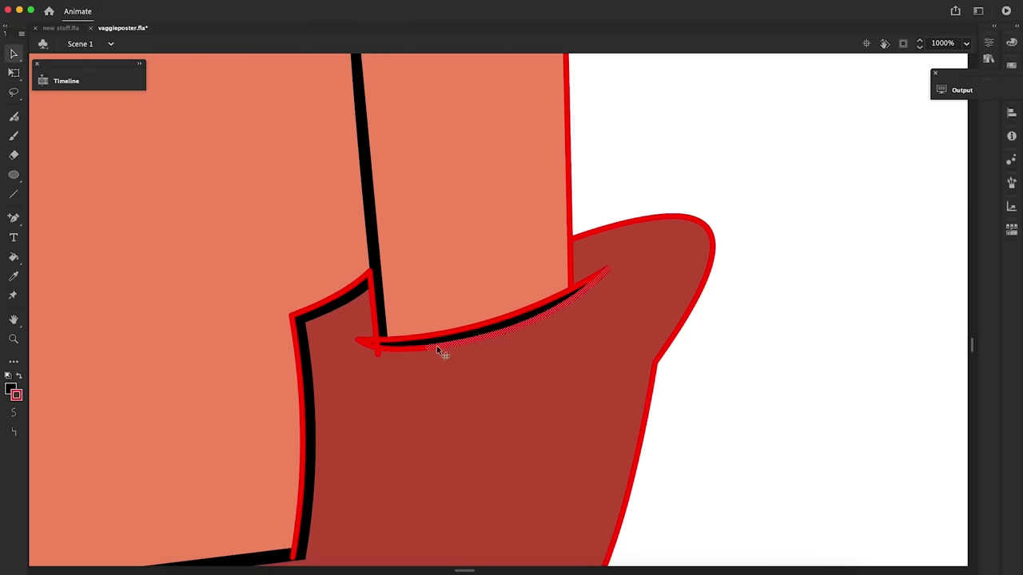
drag(488, 334, 415, 349)
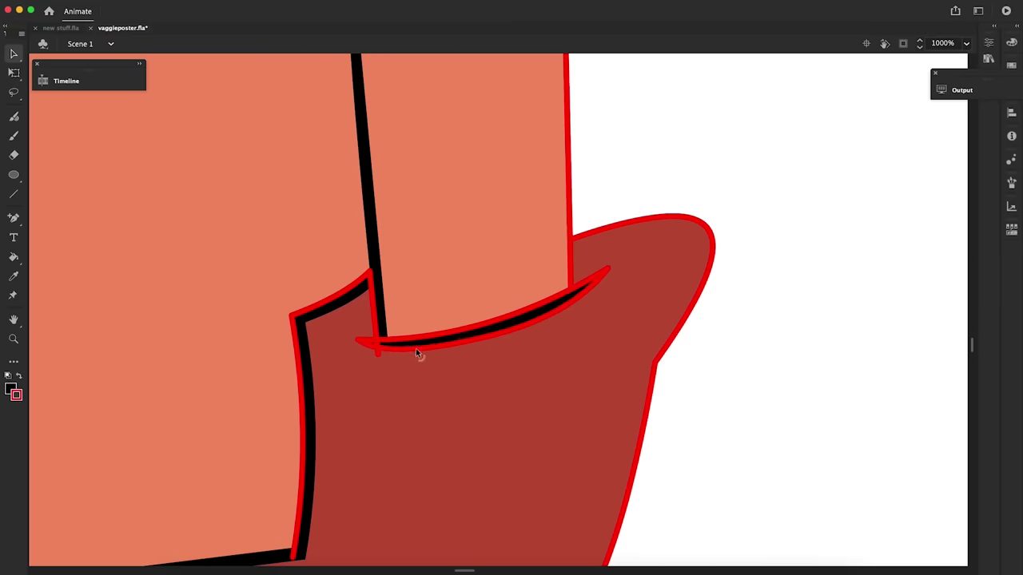
Enlarge the rounded outline at the right elbow so it sits outside the dark red fill
click(708, 230)
key(q)
mouse_move(715, 214)
mouse_down()
mouse_move(732, 195)
mouse_move(727, 201)
mouse_up()
key(v)
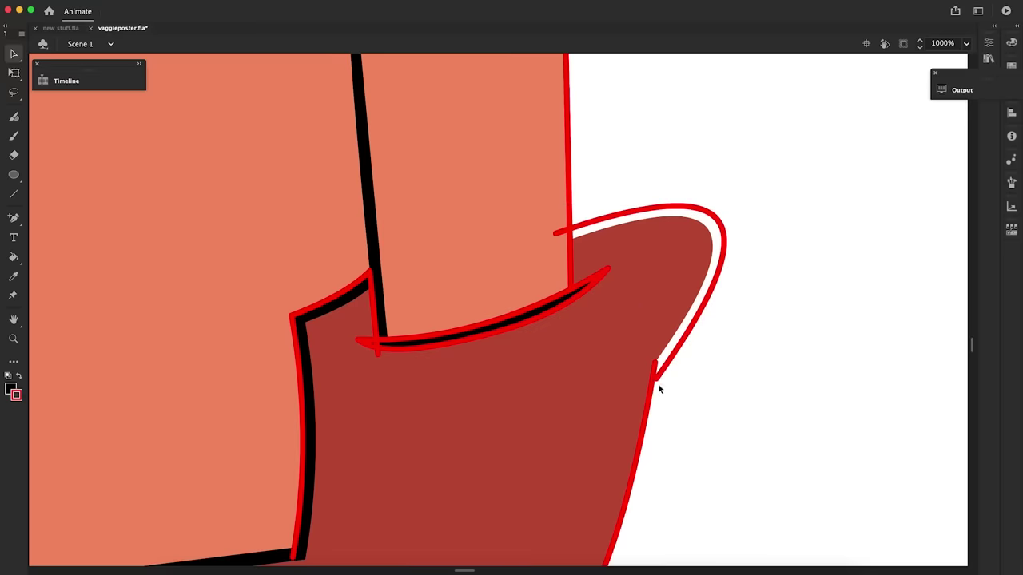
Offset the outer edge line below the right elbow outward, join its lower corner, and fill the outline gaps and forearm underside black
click(656, 382)
key(shift+Right)
drag(972, 341, 972, 345)
click(700, 455)
drag(589, 476, 584, 488)
key(k)
click(584, 481)
click(432, 497)
key(v)
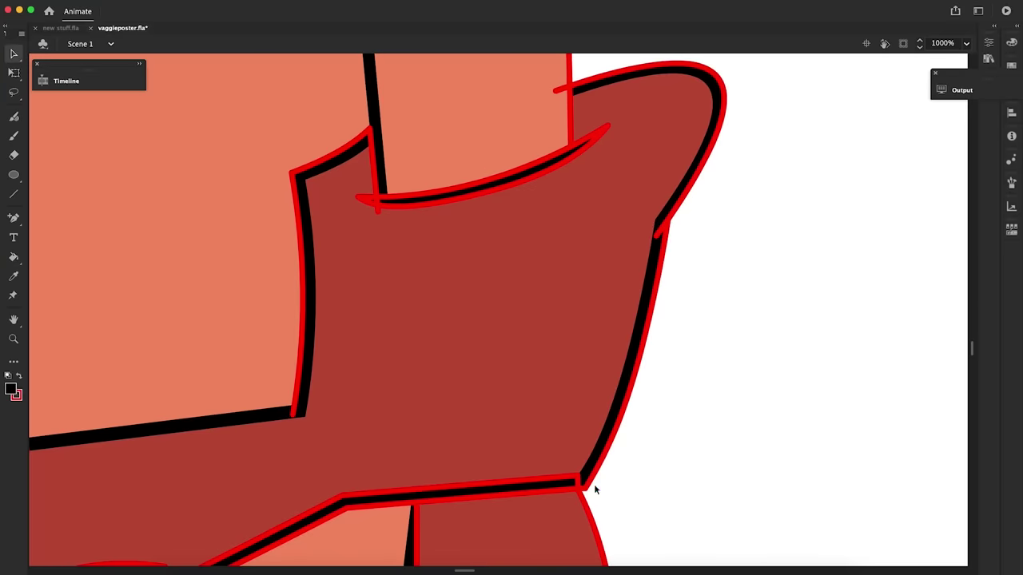
Offset the right upper arm's outer line outward and fill the gaps along the arm, shoulder and neck black
scroll(28, 262, up, 3)
click(13, 338)
click(14, 431)
click(526, 415)
key(v)
scroll(549, 428, up, 2)
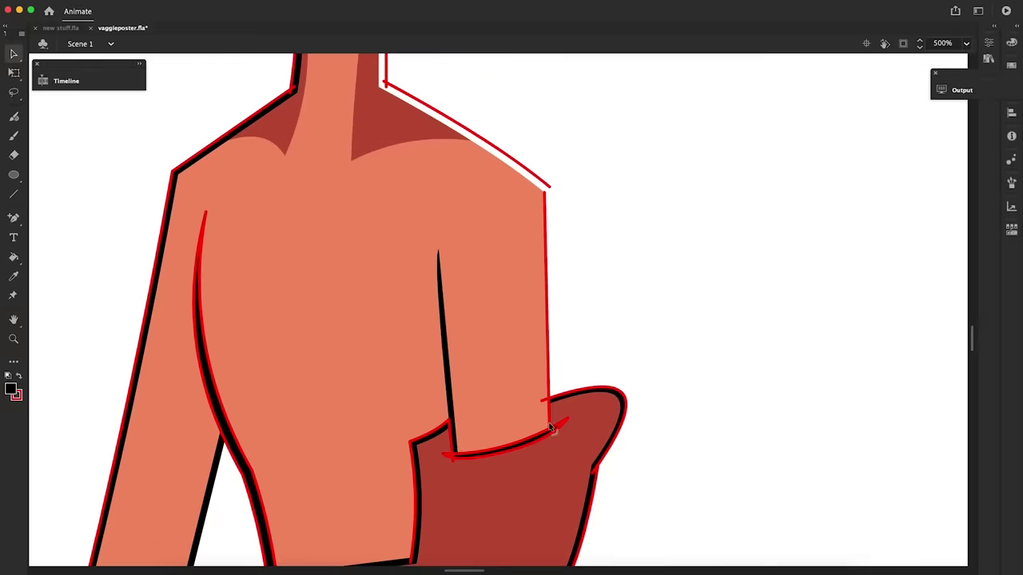
key(Right)
key(k)
click(550, 375)
click(13, 339)
click(14, 412)
click(476, 98)
key(v)
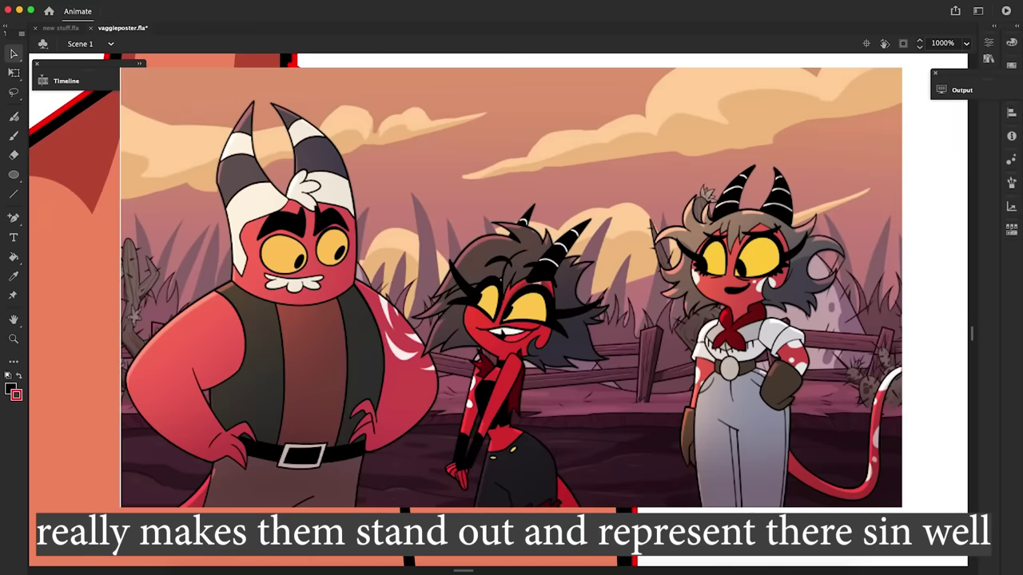
Select the connected upper-body outlines and change their stroke colour using the default swatches
scroll(511, 320, down, 3)
key(k)
key(ctrl+minus)
key(ctrl+minus)
key(v)
double_click(472, 448)
scroll(511, 319, up, 2)
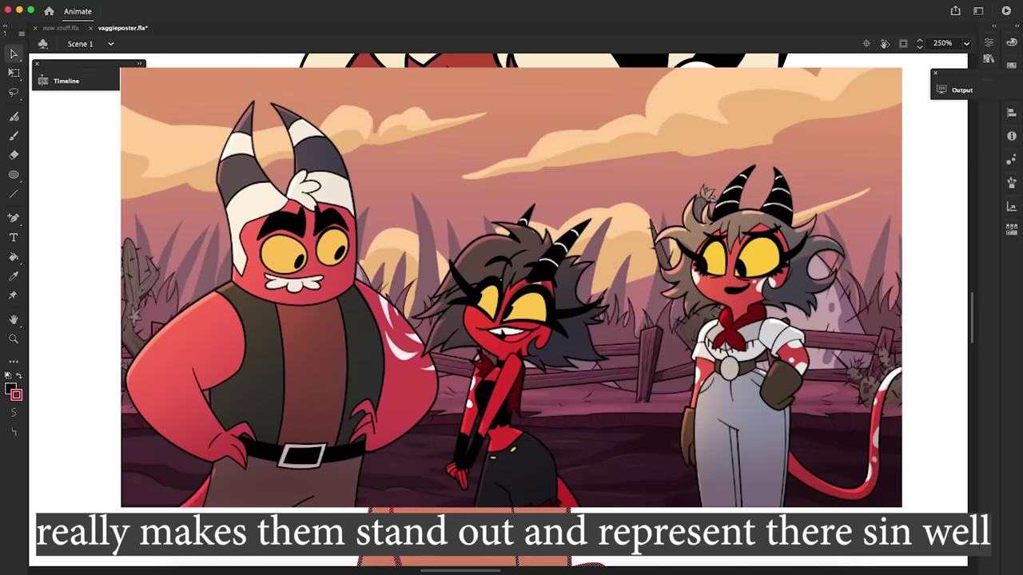
click(16, 395)
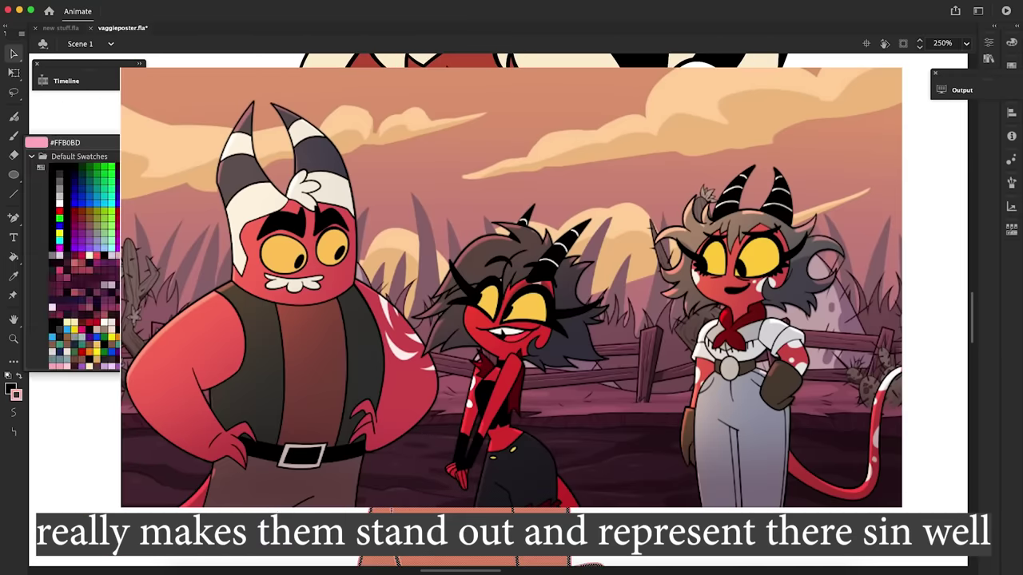
click(53, 167)
click(582, 342)
Draw zigzag lines across the open mouth with the Line tool to separate the pointed teeth
drag(973, 318, 973, 316)
key(ctrl+equal)
key(ctrl+equal)
key(n)
drag(415, 255, 551, 421)
drag(570, 177, 543, 419)
drag(592, 168, 661, 316)
drag(691, 138, 650, 317)
drag(712, 131, 758, 216)
drag(401, 267, 499, 455)
mouse_move(336, 310)
mouse_down()
mouse_move(483, 435)
mouse_move(353, 383)
mouse_up()
Select the mouth lines, fill the narrow gaps between the doubled tooth lines black, and delete the red guide lines
key(v)
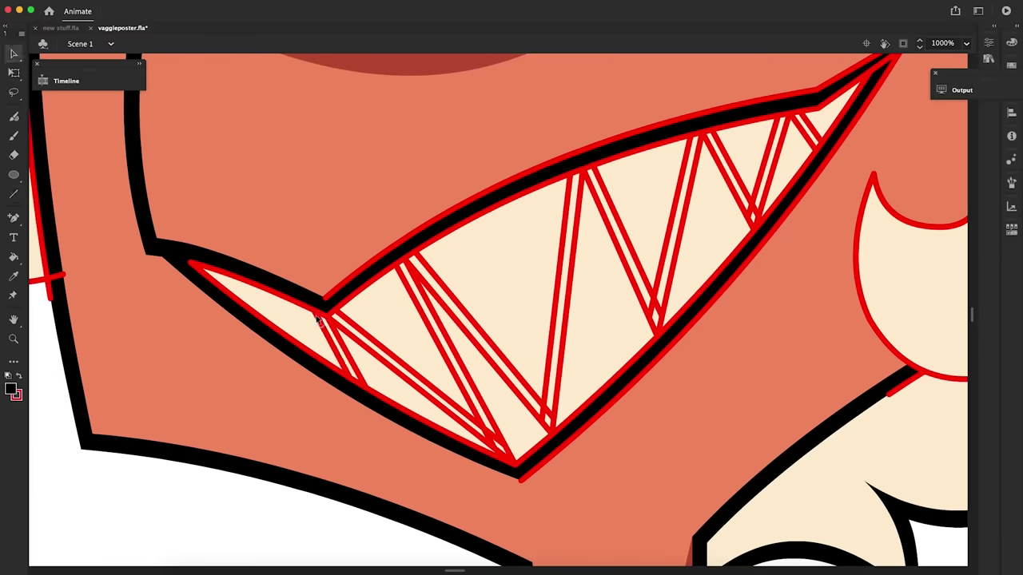
drag(235, 78, 885, 478)
right_click(758, 161)
click(791, 404)
key(k)
click(556, 368)
click(626, 248)
click(674, 228)
key(v)
double_click(810, 133)
key(Delete)
Duplicate the concave upper line of the hair curl beside the right cheek and offset the copy with Free Transform
key(z)
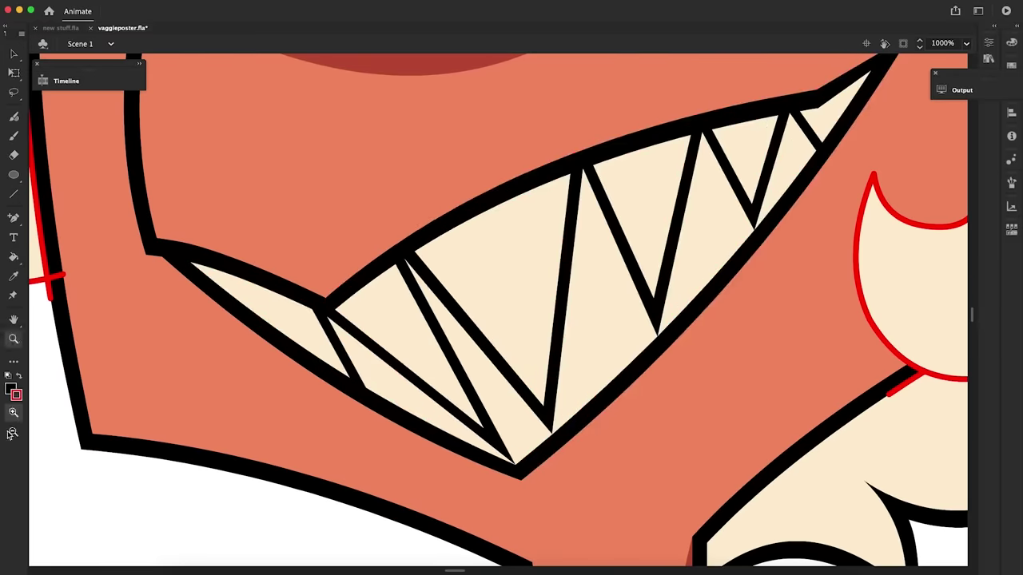
alt+click(512, 214)
click(621, 396)
key(v)
right_click(668, 238)
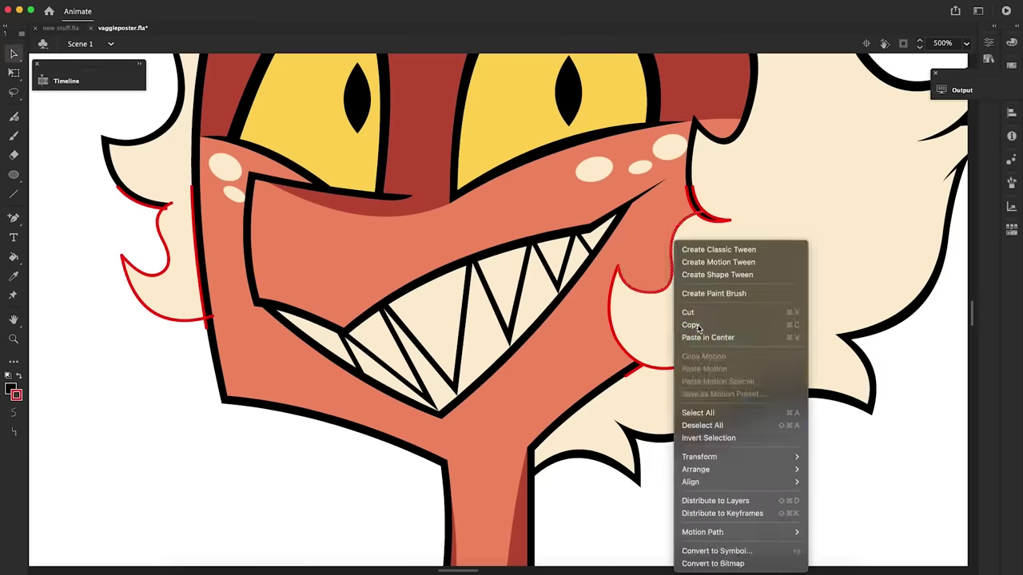
key(Escape)
click(626, 267)
key(q)
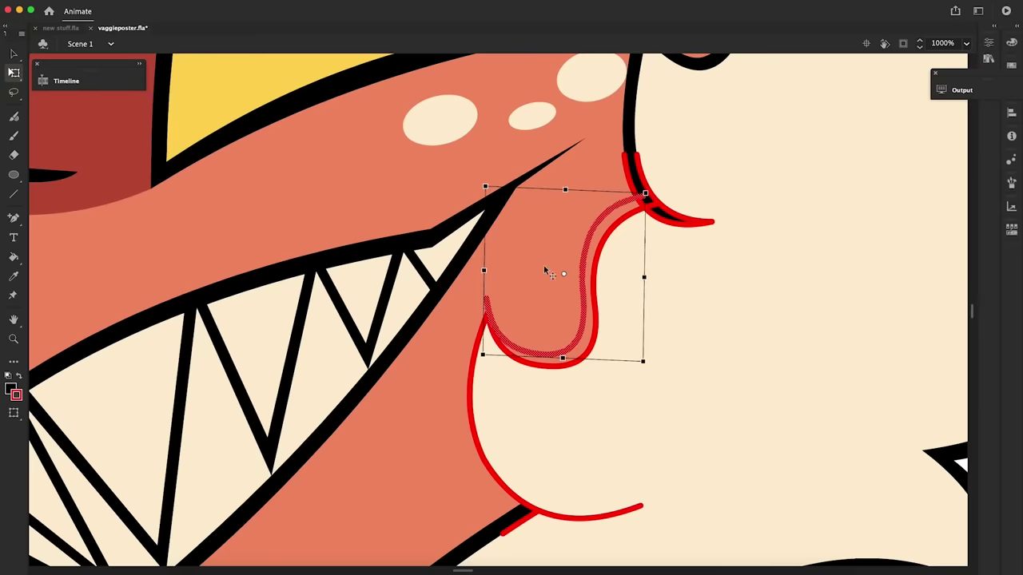
Draw two lines around the cheek side of the right hair curl and bend them parallel to its edge
key(v)
key(n)
drag(489, 275, 453, 433)
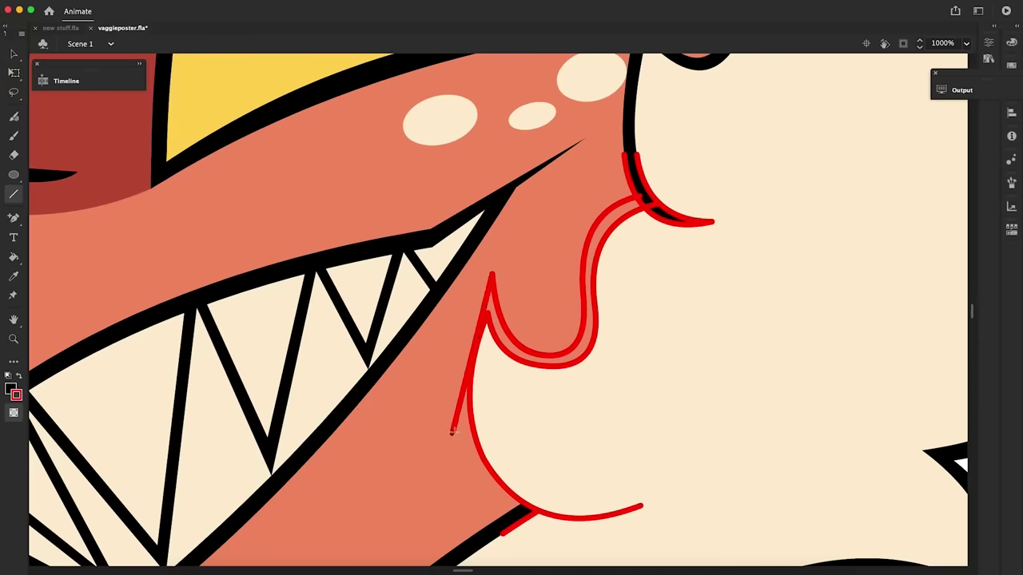
key(v)
drag(473, 354, 461, 352)
key(n)
drag(536, 510, 460, 431)
key(v)
drag(495, 471, 481, 481)
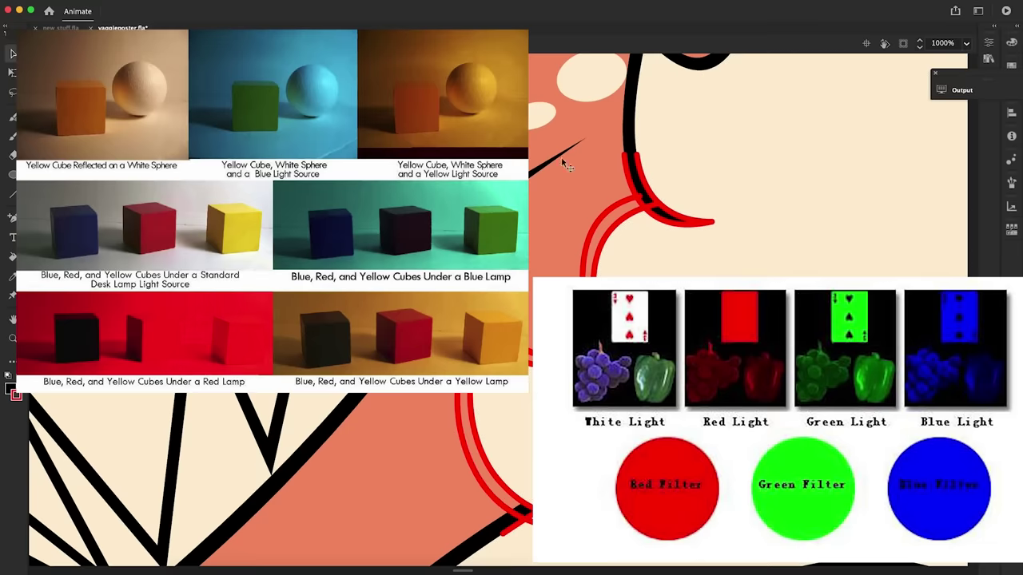
Fill the doubled outline of the right hair curl black and delete its red guide lines
key(l)
right_click(631, 197)
key(k)
click(619, 217)
key(v)
double_click(614, 228)
key(Delete)
key(super+minus)
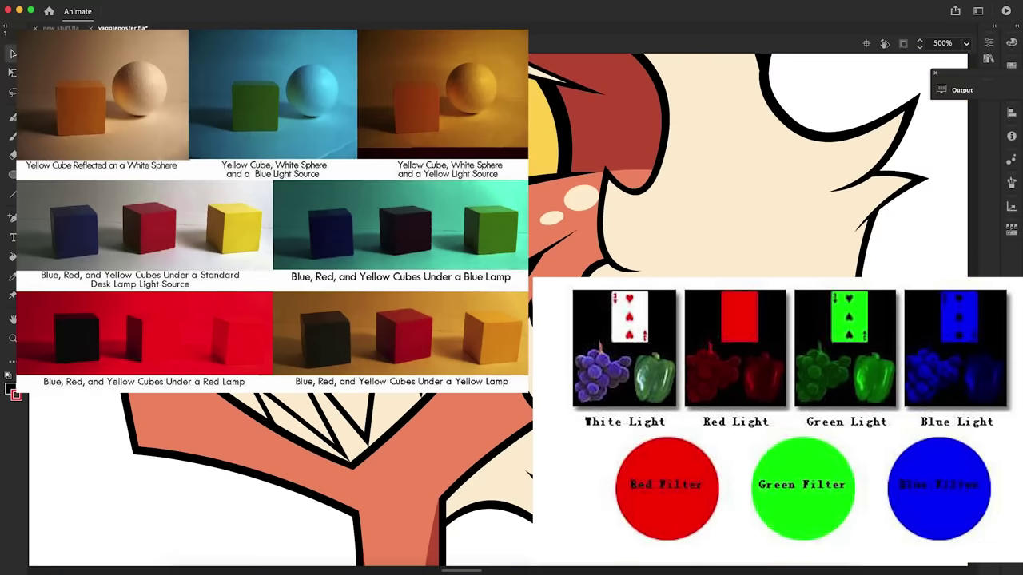
Duplicate the upper curve of the left lower hair curl, offset it outward and extend its end into a tip
key(z)
alt+click(555, 334)
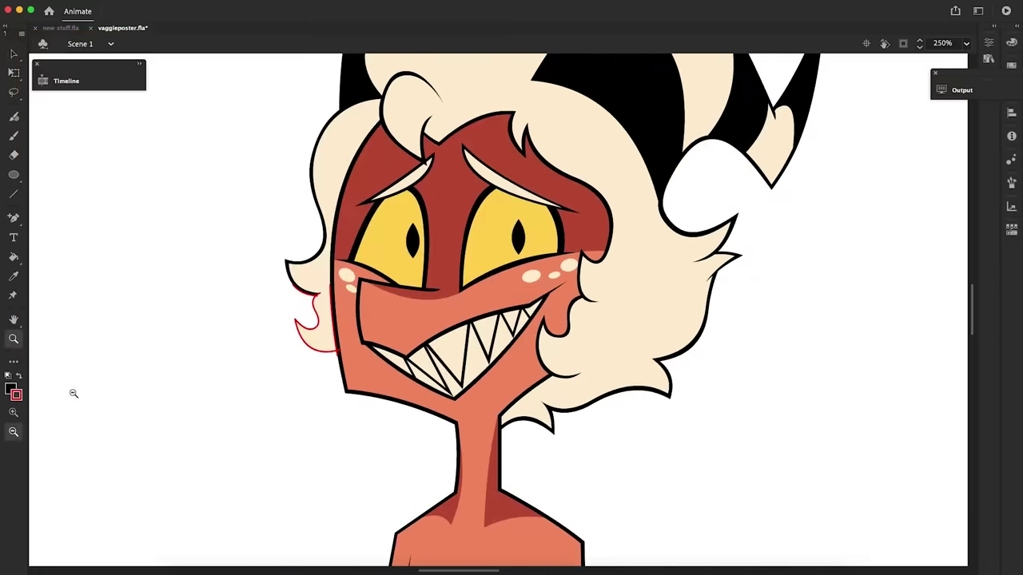
double_click(290, 310)
key(v)
right_click(399, 237)
click(418, 322)
key(super+shift+v)
key(q)
mouse_move(424, 209)
mouse_down()
mouse_move(416, 218)
mouse_move(364, 209)
mouse_move(376, 207)
mouse_up()
key(v)
drag(326, 305, 304, 280)
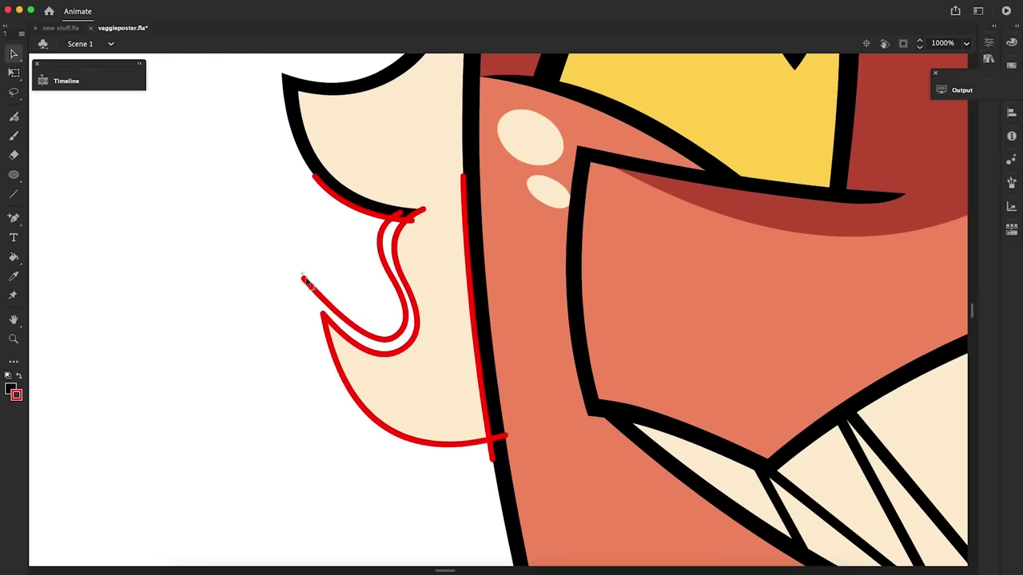
Curve outer lines beneath the left hair curl, fill its doubled outline black and delete the red guide lines and excess fill
drag(392, 429, 355, 516)
key(k)
click(312, 312)
key(n)
drag(304, 280, 489, 449)
key(v)
drag(396, 365, 358, 430)
drag(275, 278, 513, 454)
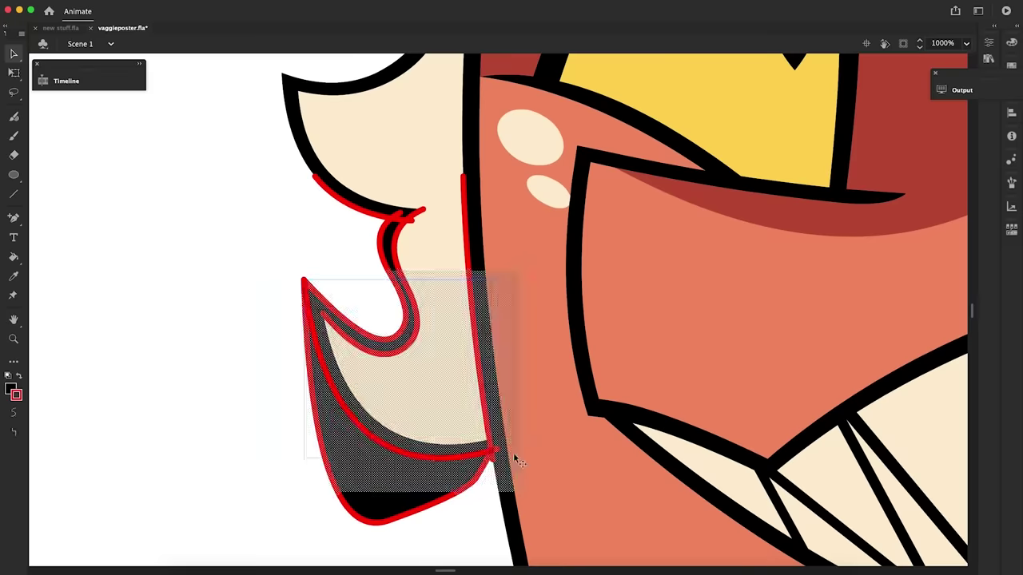
key(Delete)
key(z)
click(436, 540)
key(v)
Double the outer edge line of the hanging right forearm and fill the gap black
click(625, 397)
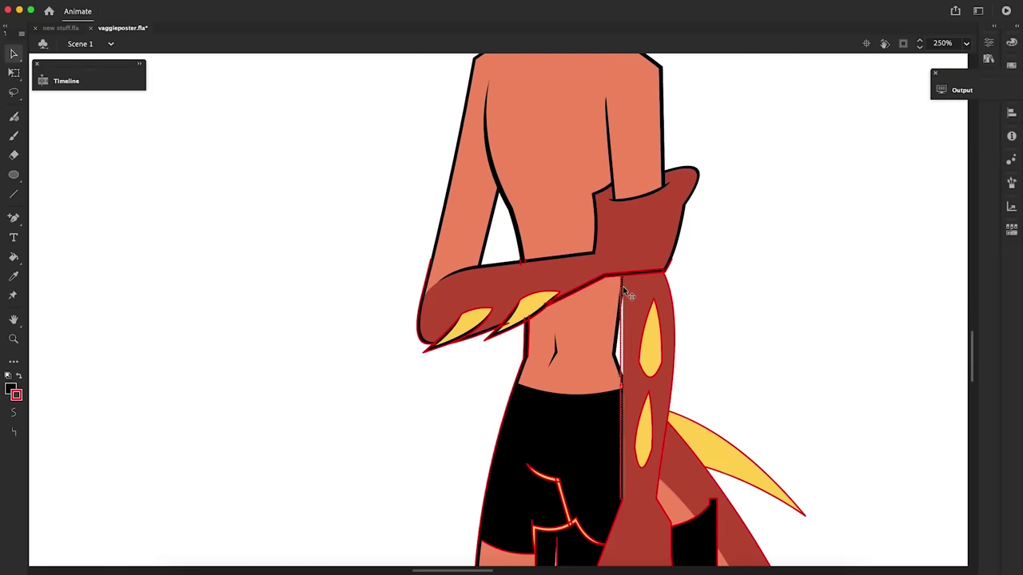
key(super+equal)
key(super+equal)
key(super+minus)
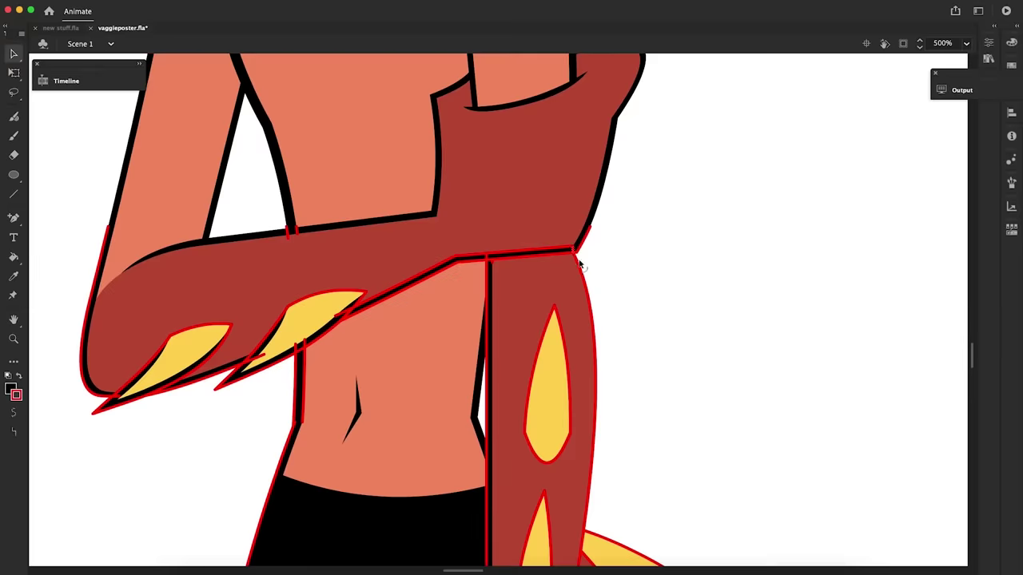
scroll(580, 264, down, 5)
key(k)
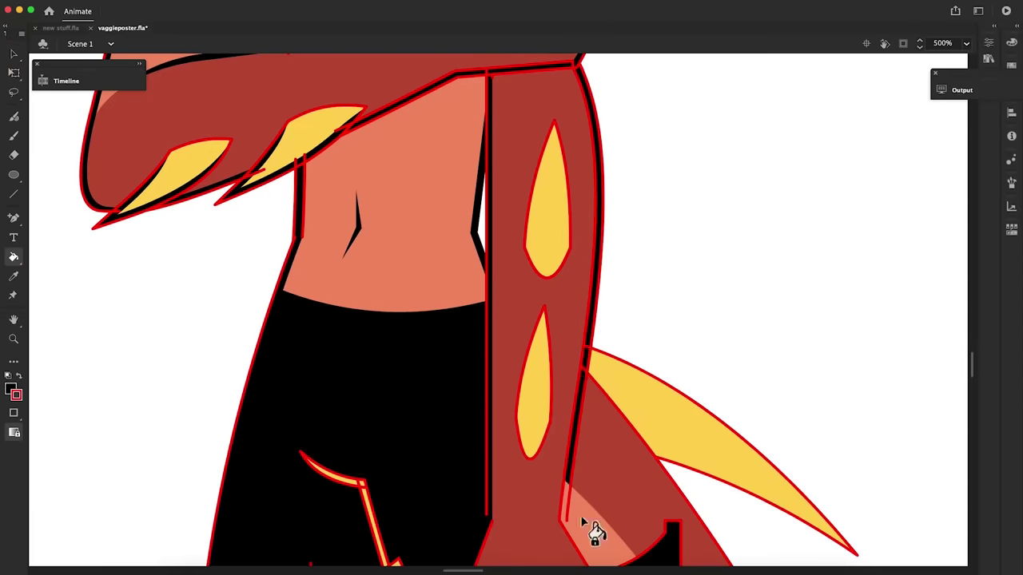
Select the finished red guide lines around the folded arm, waist and claws and delete them
drag(972, 364, 971, 355)
key(v)
drag(727, 132, 209, 308)
drag(68, 246, 513, 471)
drag(229, 466, 505, 555)
key(Delete)
Add inner curves to the two yellow forearm spots, fill the slivers along their edges black, and delete the guide lines
drag(972, 356, 972, 364)
drag(557, 152, 526, 263)
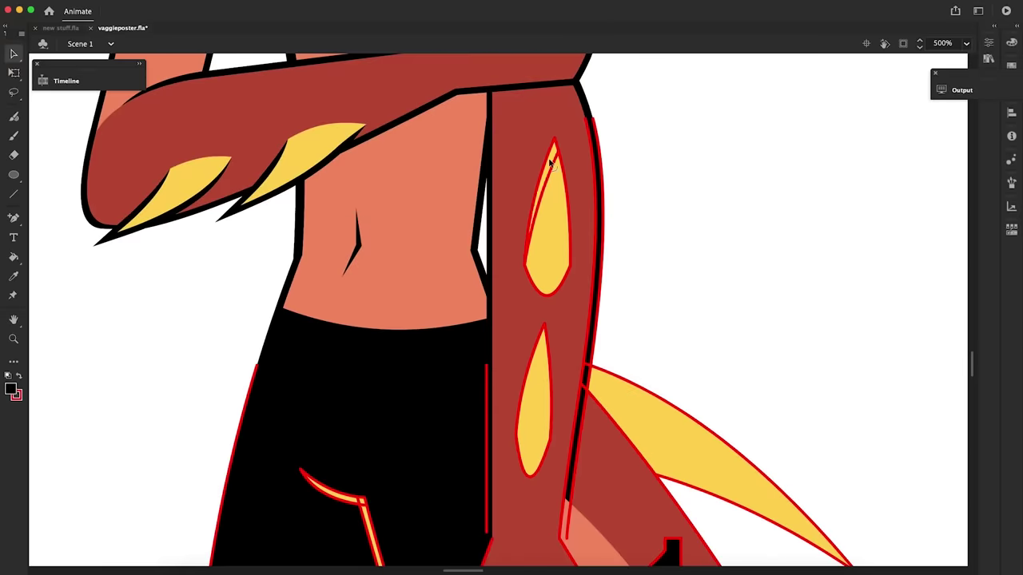
key(n)
drag(517, 434, 548, 337)
key(v)
drag(673, 133, 642, 174)
key(k)
click(544, 337)
click(553, 152)
key(Delete)
Offset the upper and lower edge lines of the yellow tail spike outward
drag(971, 364, 972, 377)
click(590, 183)
key(shift+Up)
key(shift+Right)
click(689, 301)
key(shift+Down)
key(shift+Left)
Offset the tail's outer edge line below the spike, extend the spike's tip, and fill the spike's outline gap black
click(661, 296)
shift+click(673, 315)
key(shift+Right)
drag(854, 290, 888, 310)
key(k)
drag(971, 377, 971, 374)
key(v)
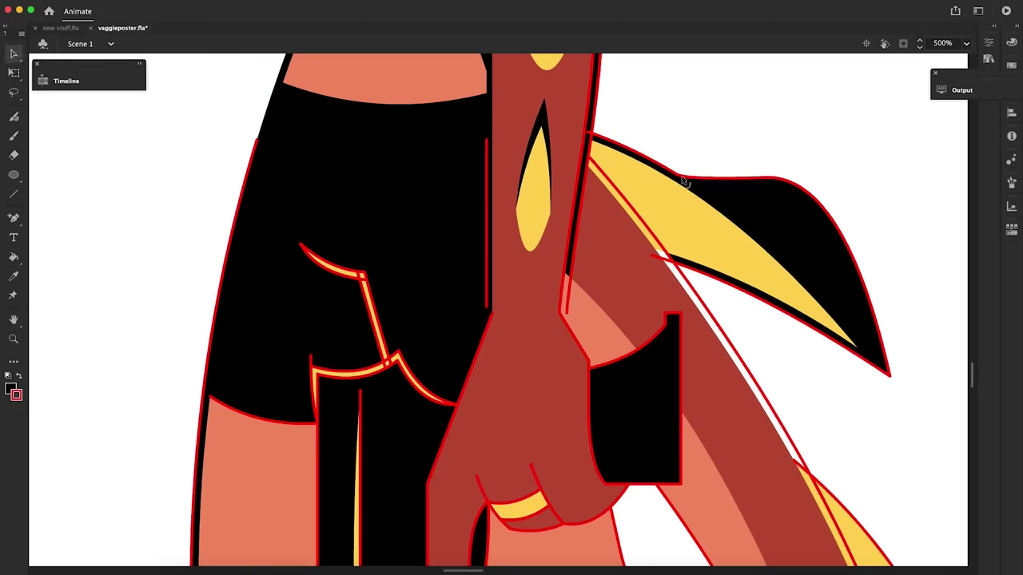
Reshape the spike's upper edge into a smooth curve, remove the excess black, and fill the gap along the upper tail edge
drag(681, 175, 682, 132)
right_click(821, 232)
click(848, 438)
key(Delete)
key(k)
click(627, 211)
key(v)
Double the lines along the hand's knuckles, right thigh and tail's inner edge, and fill the thigh and tail gaps black
click(575, 336)
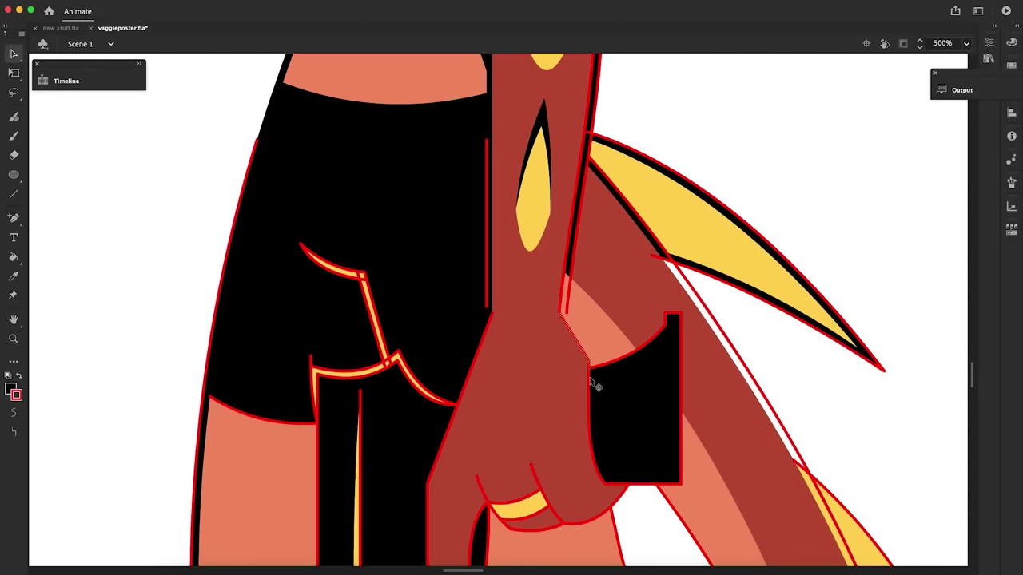
scroll(625, 230, down, 5)
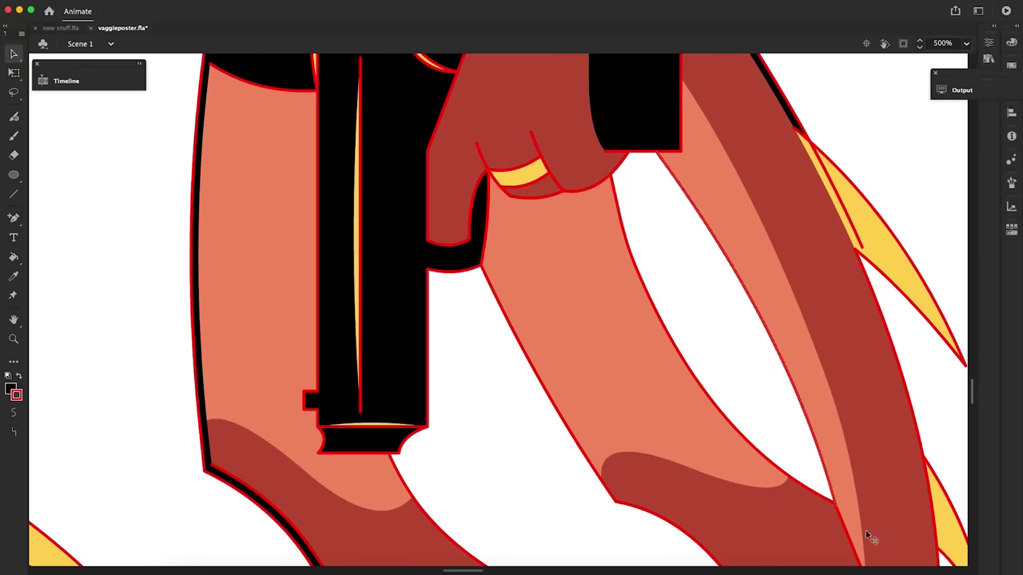
mouse_move(831, 499)
mouse_down()
mouse_move(631, 212)
mouse_move(616, 175)
mouse_move(639, 177)
mouse_up()
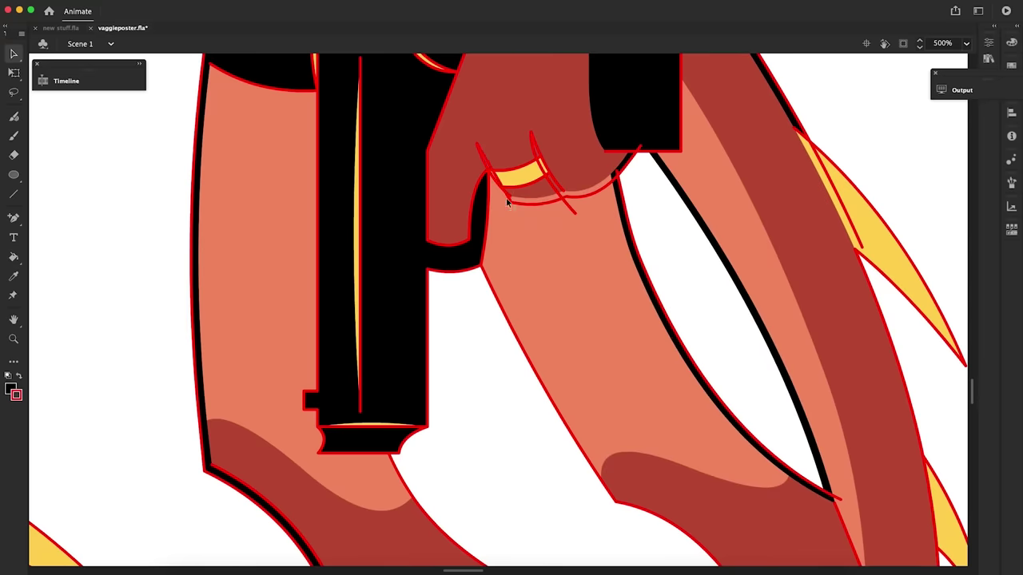
Offset the right thigh's inner edge and both lower legs' inner edge lines outward for the outline
click(616, 504)
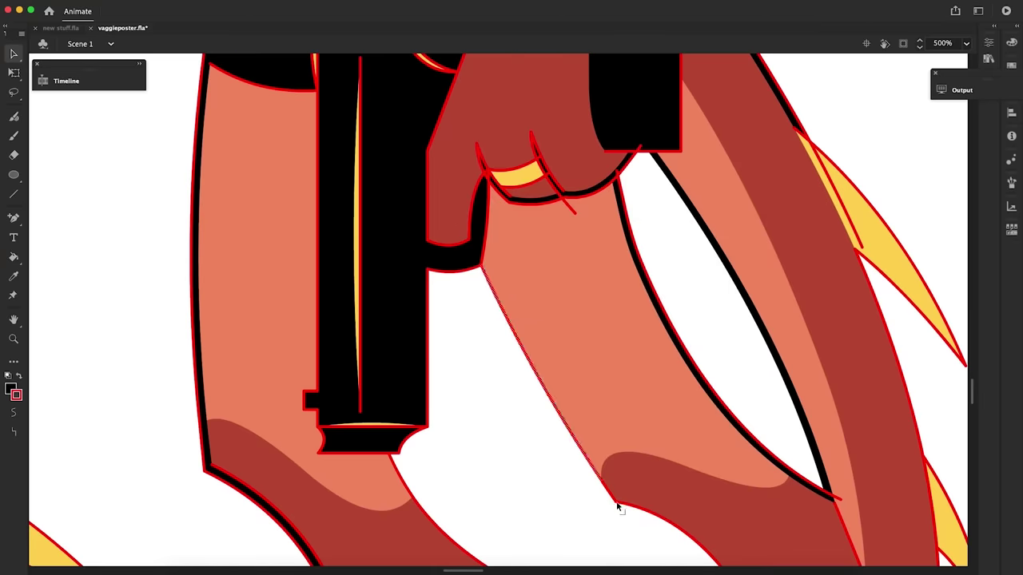
click(890, 327)
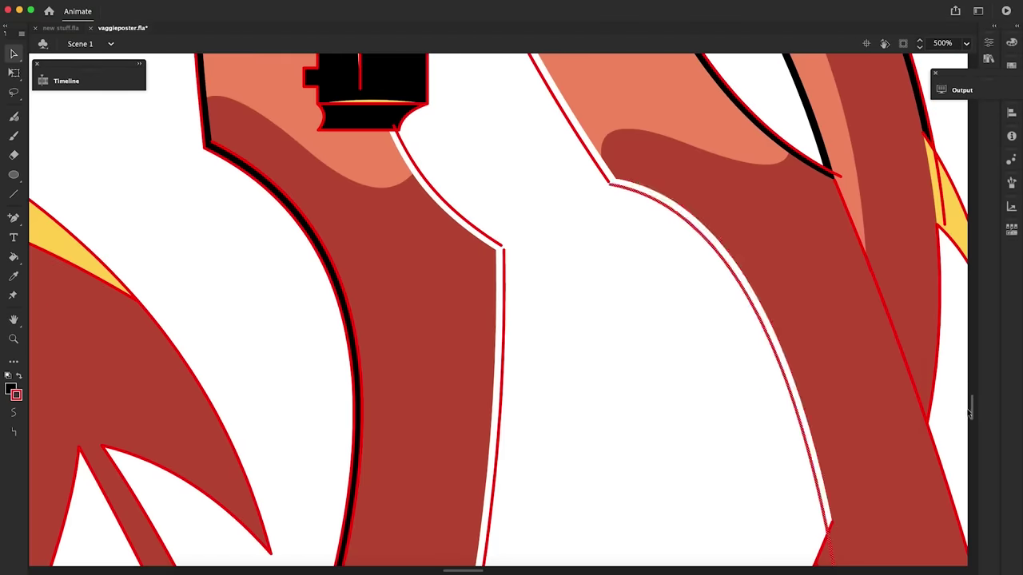
right_click(785, 376)
click(823, 328)
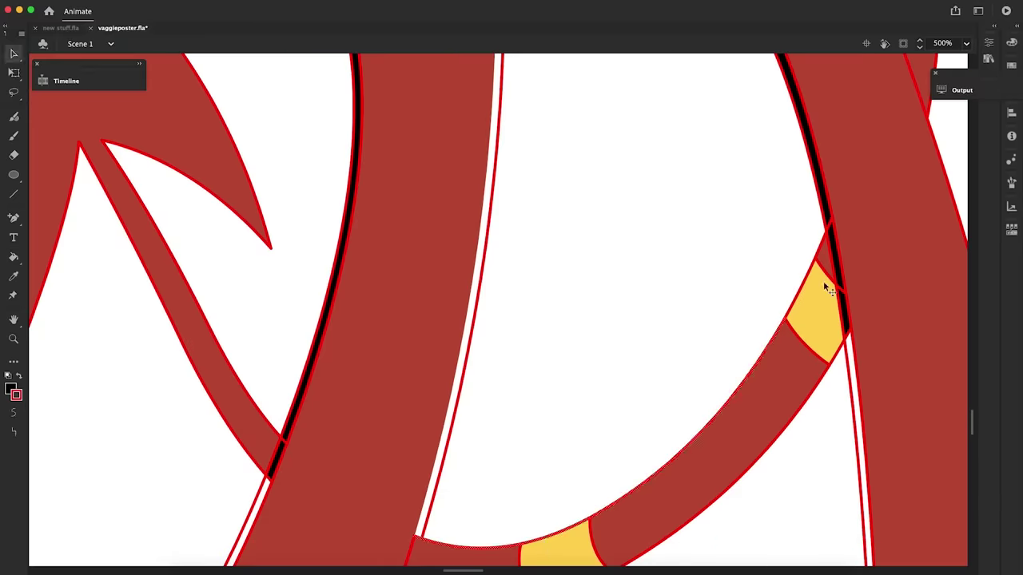
Offset the upper edge curve of the striped tail section between the legs with Free Transform
key(q)
drag(833, 382, 824, 380)
key(v)
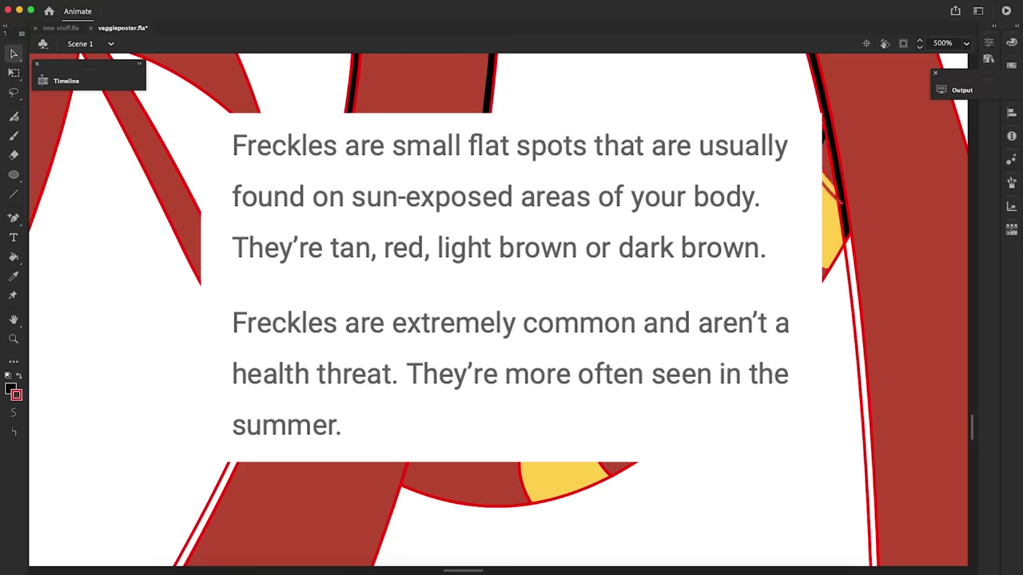
Offset the lower edge curve of the striped tail section between the legs and fill the tail's outline gaps black
key(k)
click(836, 195)
key(v)
click(820, 286)
shift+click(528, 503)
drag(528, 503, 529, 511)
click(392, 513)
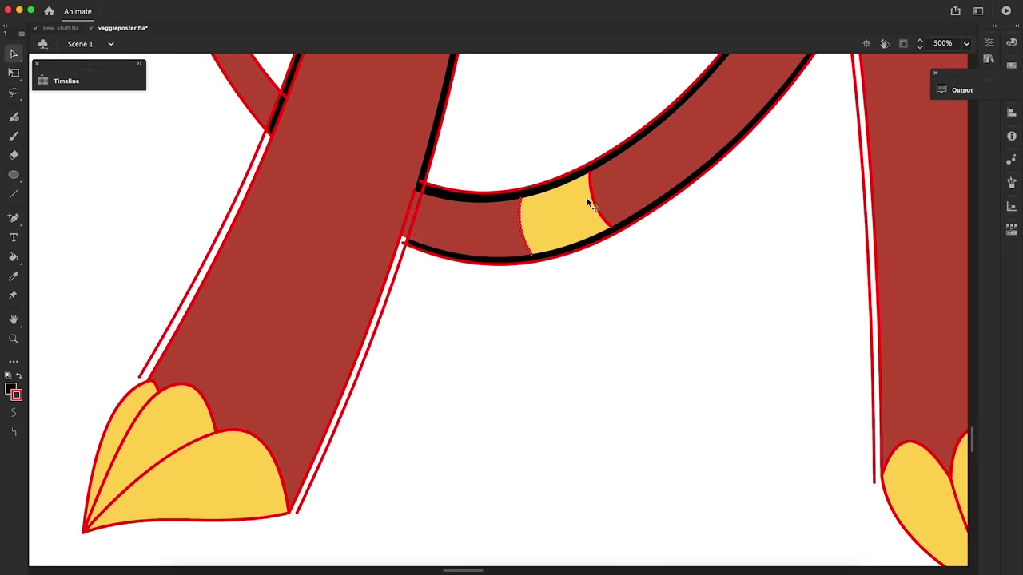
Double both side lines of the tail's lower yellow stripe and fill the narrow gaps black
shift+click(595, 203)
drag(596, 203, 590, 204)
key(k)
click(593, 211)
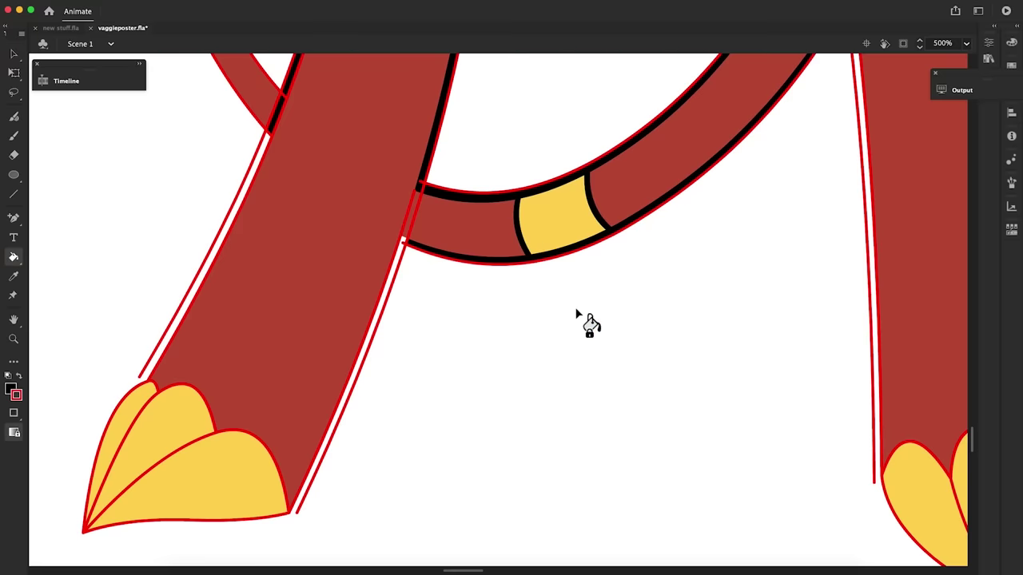
Offset the left foot's bottom and outer edges outward and join them to the offset leg lines at the heel
key(v)
drag(204, 521, 206, 528)
drag(101, 434, 94, 429)
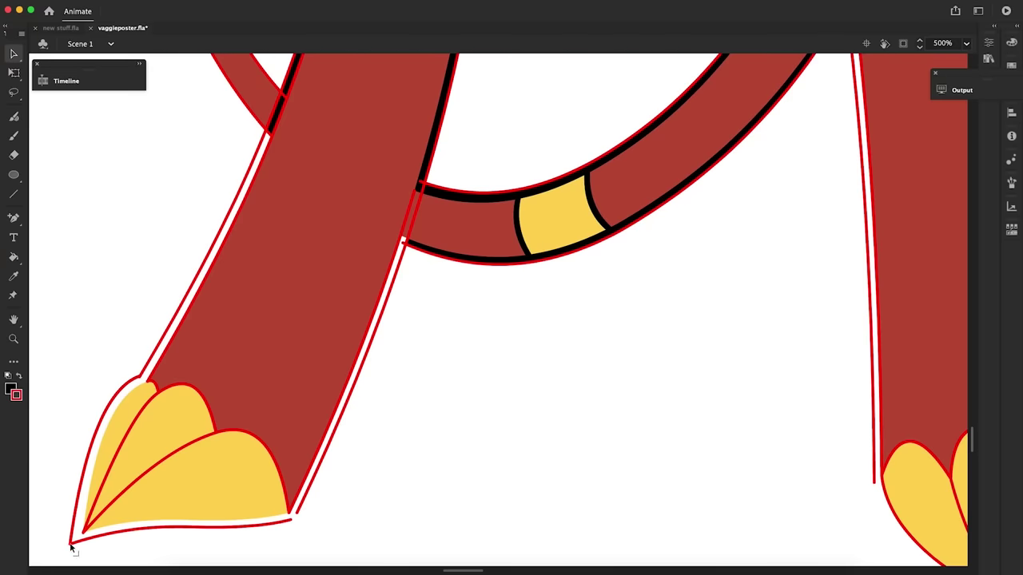
key(n)
drag(297, 513, 291, 520)
key(v)
drag(297, 513, 294, 521)
Fill the left leg and foot outline black and adjust the offset line's corner at the foot tip
key(k)
click(290, 517)
key(v)
drag(70, 544, 283, 517)
key(k)
key(n)
Double the upper curve of the left foot's largest toe and fill the gap black
key(v)
drag(196, 524, 246, 462)
key(k)
click(249, 438)
Draw a second line along the left foot's middle toe and curve it to follow the toe's inner edge
key(n)
drag(86, 530, 145, 421)
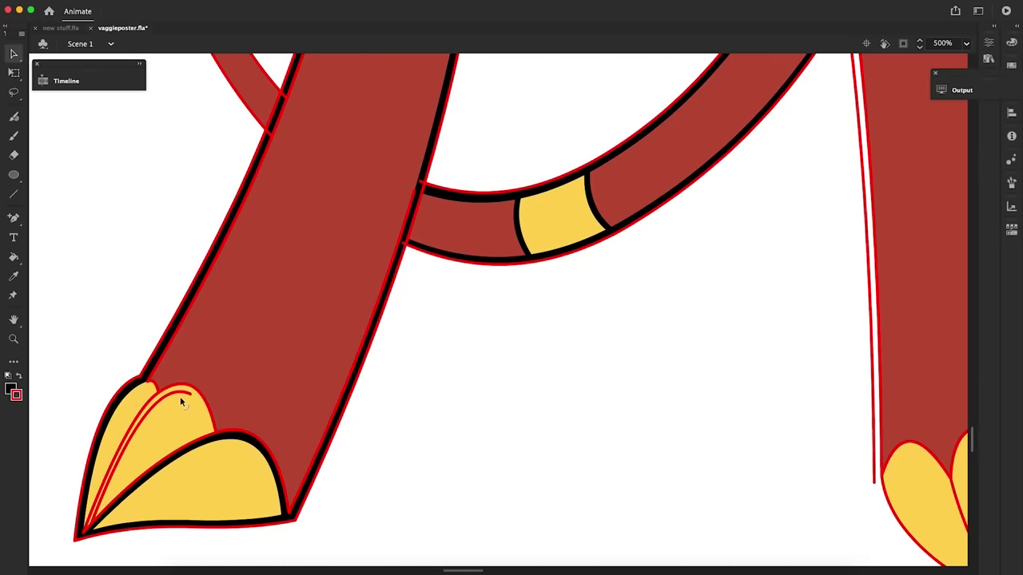
key(v)
drag(201, 428, 208, 424)
key(n)
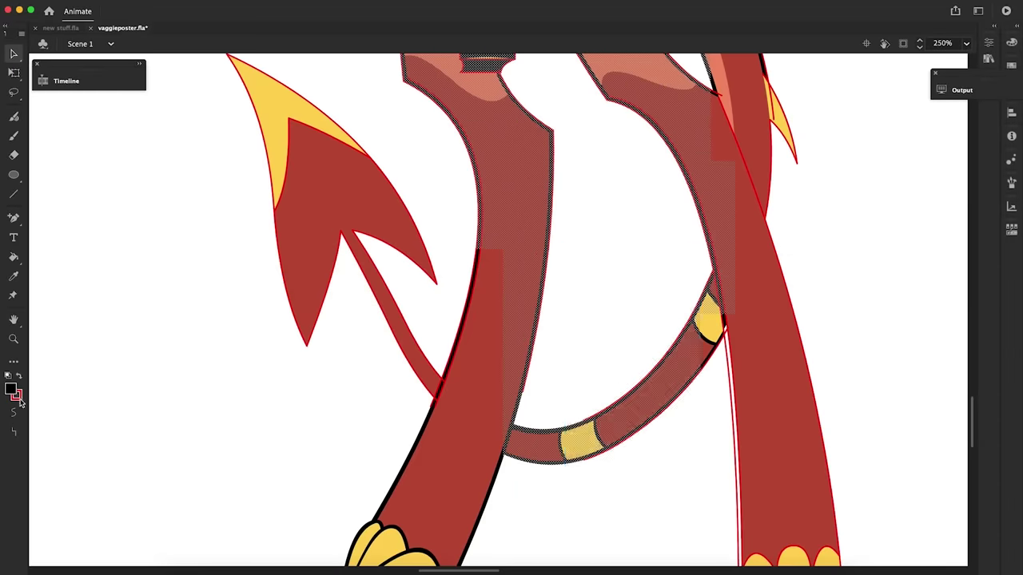
Copy the right leg's outer edge line and place the duplicate just outside the original
scroll(973, 414, down, 1)
scroll(973, 414, up, 5)
scroll(738, 310, down, 5)
right_click(775, 242)
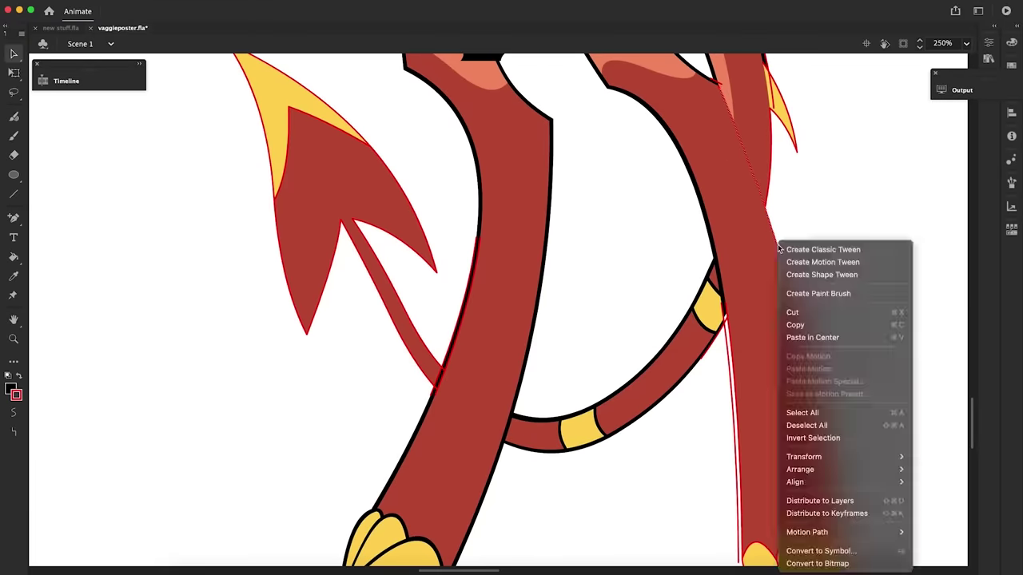
click(794, 324)
scroll(823, 331, down, 4)
key(b)
key(z)
click(741, 371)
Outline the right foot with curved offset lines running from both leg edges down to the foot tip
key(v)
drag(486, 318, 627, 453)
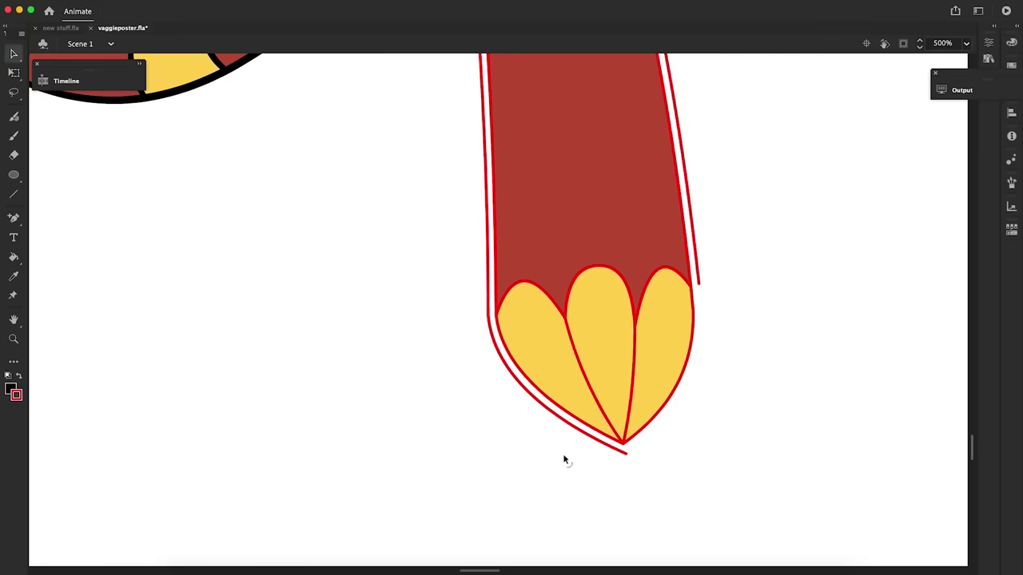
click(694, 306)
right_click(647, 402)
click(646, 404)
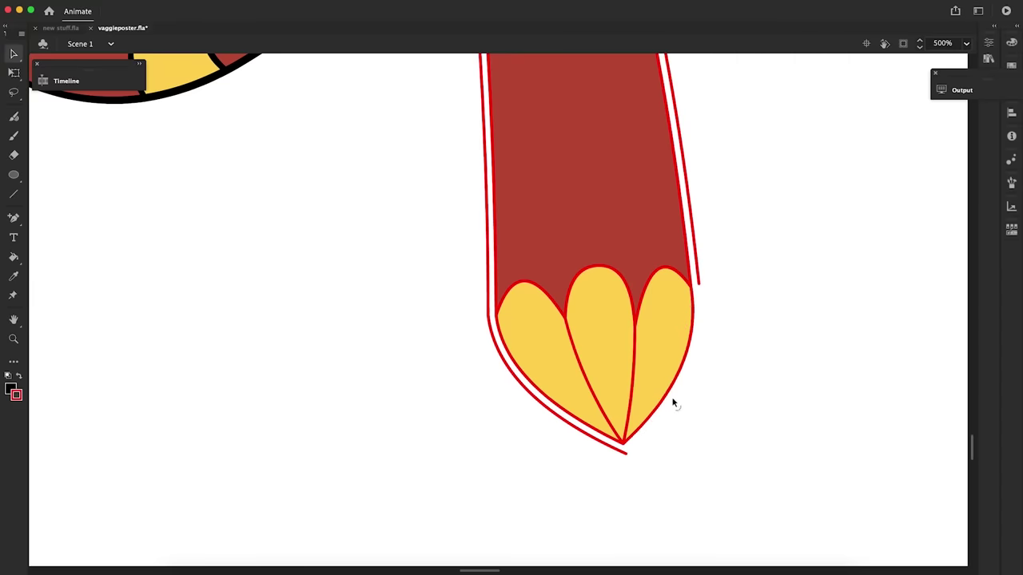
key(n)
drag(699, 284, 626, 453)
key(v)
drag(663, 371, 682, 391)
Reshape the right foot's toe lines by lowering the junction between its left and middle toes
drag(565, 318, 567, 328)
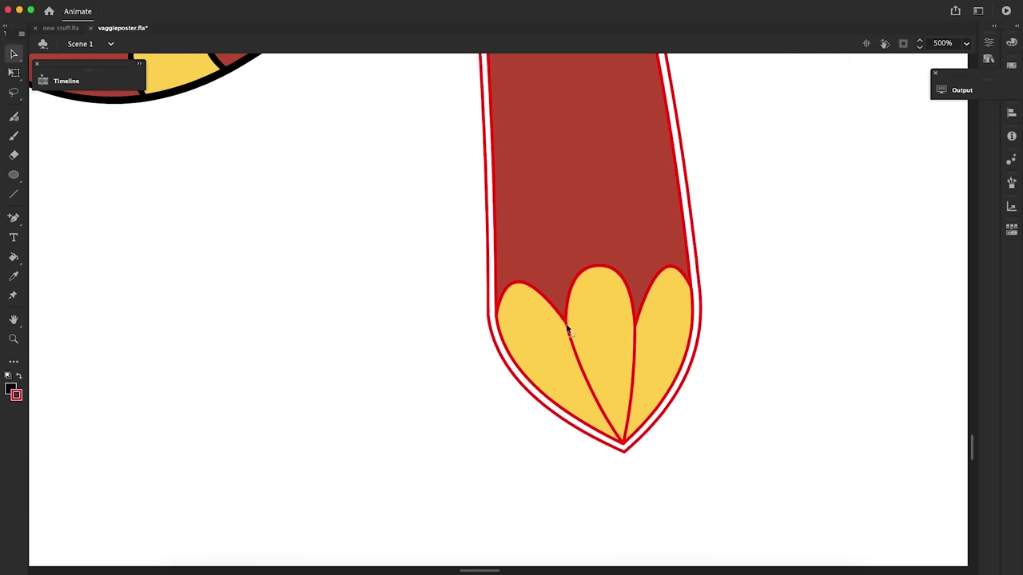
key(n)
key(v)
right_click(588, 405)
click(590, 415)
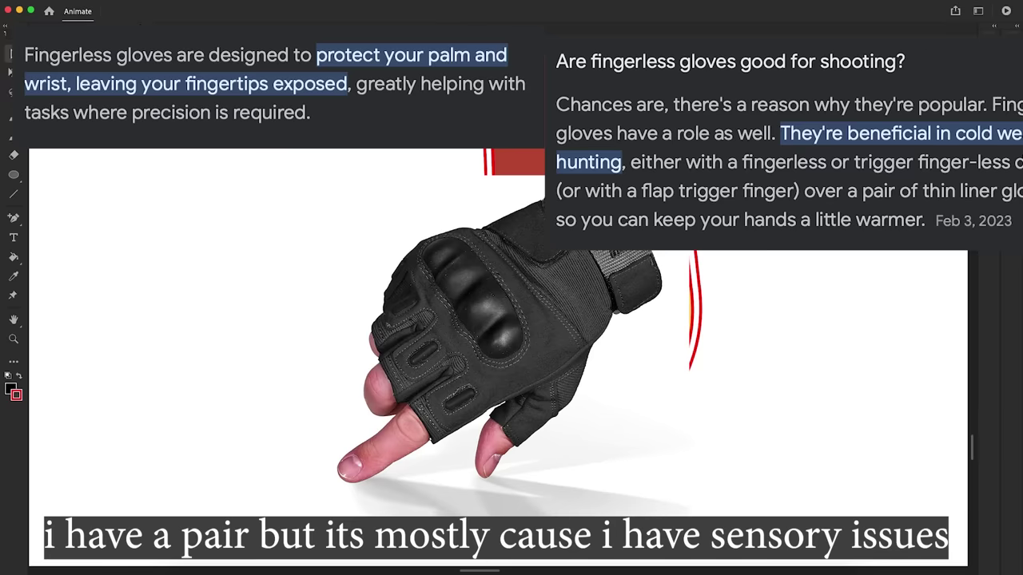
Offset the top curve of the right foot's left toe upward with Free Transform and fill the gap black
key(z)
click(602, 324)
key(q)
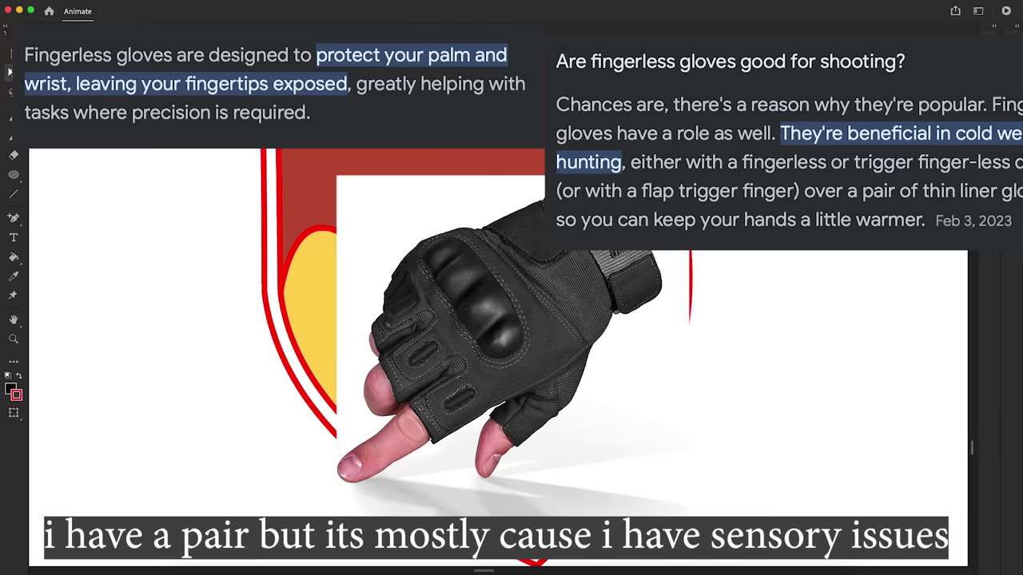
key(v)
click(302, 238)
key(q)
drag(281, 225, 264, 216)
key(k)
click(297, 231)
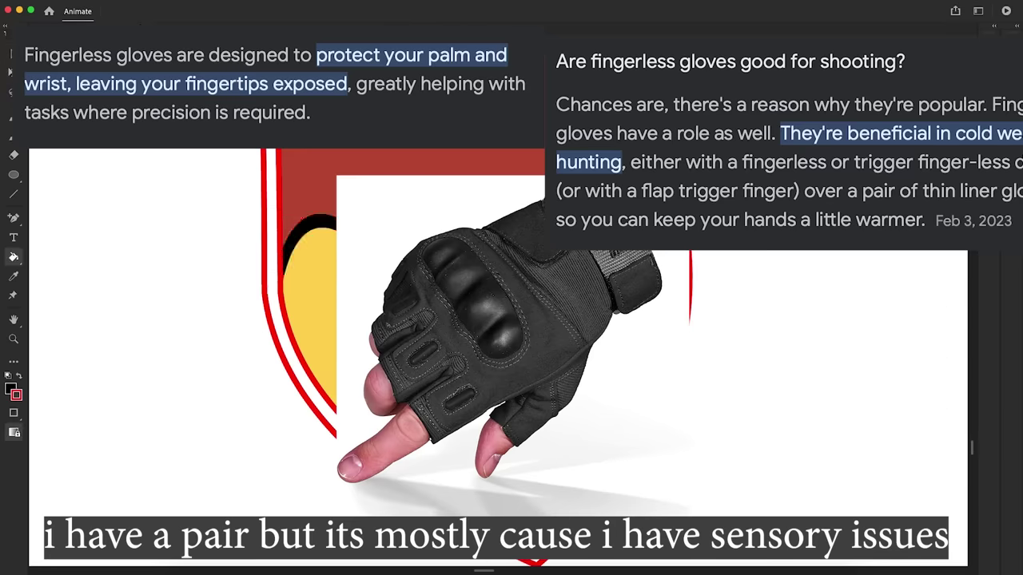
Duplicate the right foot's middle toe outline in place and resize the copy with Free Transform for the outline thickness
key(v)
click(422, 357)
shift+click(561, 301)
click(561, 360)
shift+click(427, 371)
shift+click(558, 302)
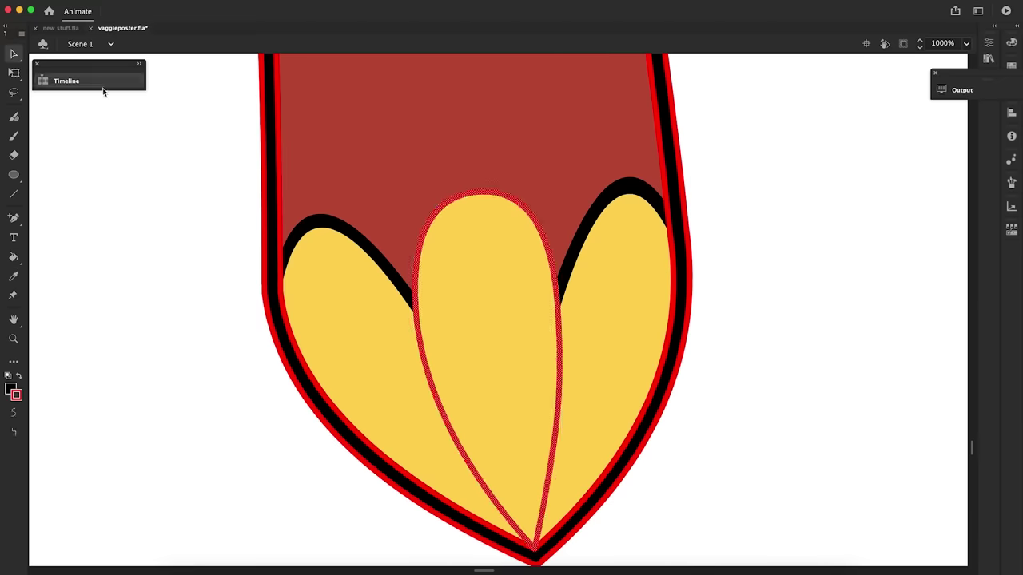
key(super+shift+v)
key(q)
drag(563, 189, 552, 214)
drag(489, 527, 491, 534)
Fill the gap around the right foot's middle toe black and delete the leftover line at its top
key(k)
click(489, 201)
double_click(491, 194)
key(Delete)
key(s)
click(492, 194)
Select the right leg and foot and remove their red strokes, leaving only the black outline
key(super+minus)
key(super+minus)
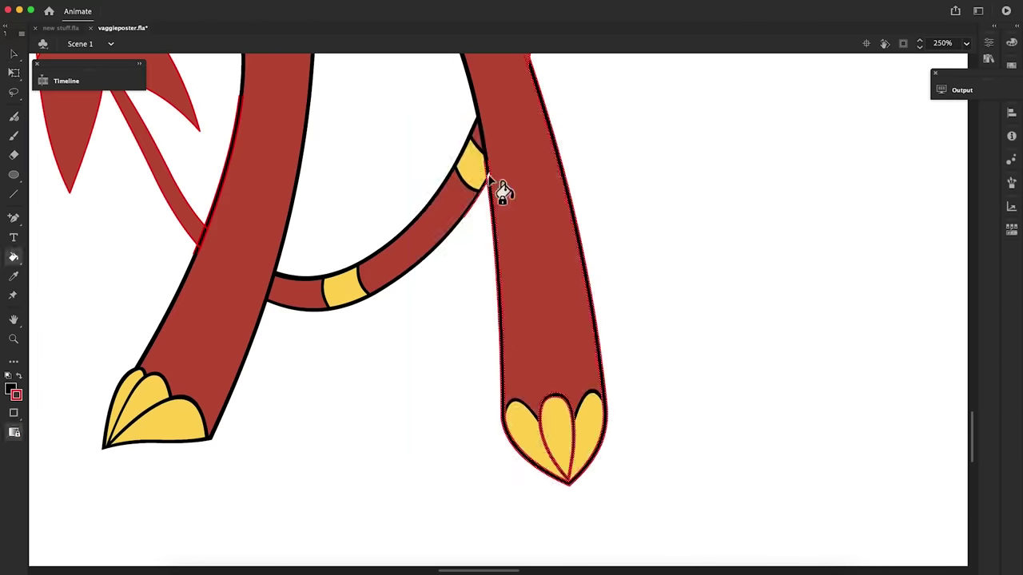
key(v)
drag(640, 115, 397, 551)
key(super+equal)
key(super+equal)
key(b)
key(v)
scroll(511, 319, right, 10)
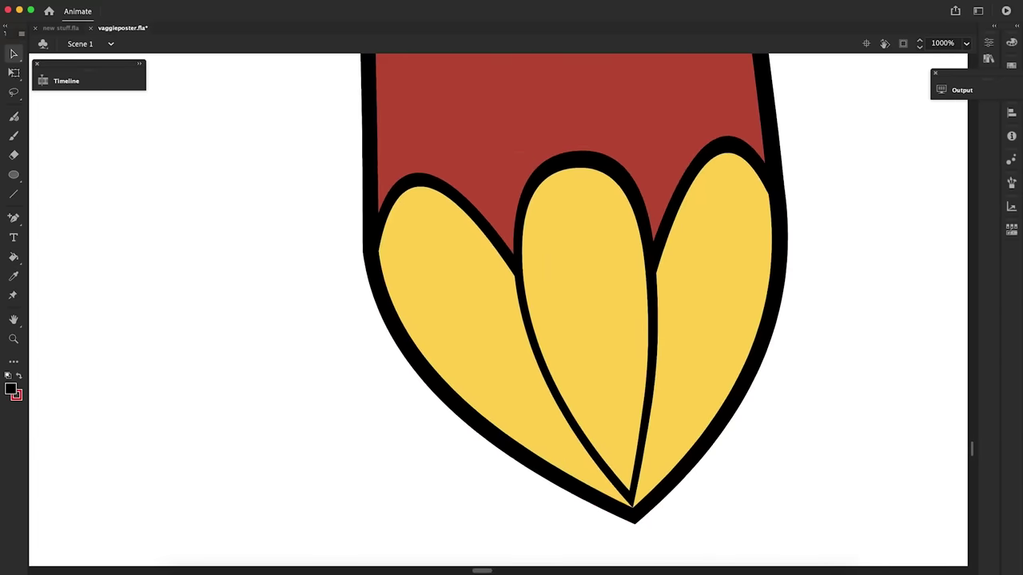
Reshape the right foot's lower left outline with a curved line along the toe's inner edge and fill the strip black
drag(467, 438, 459, 446)
drag(523, 473, 511, 484)
key(n)
drag(314, 251, 557, 494)
key(v)
drag(435, 372, 416, 394)
key(i)
click(527, 494)
click(480, 458)
key(v)
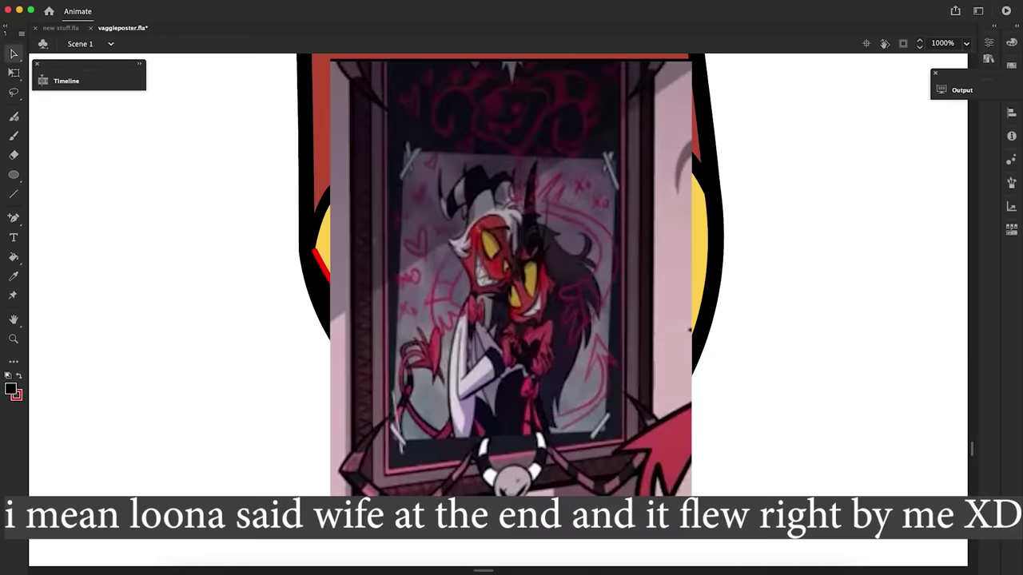
Add a line inside the right foot's left toe and fit its end and curve to the foot tip
key(n)
right_click(478, 417)
click(516, 438)
drag(548, 492, 559, 505)
drag(469, 465, 476, 457)
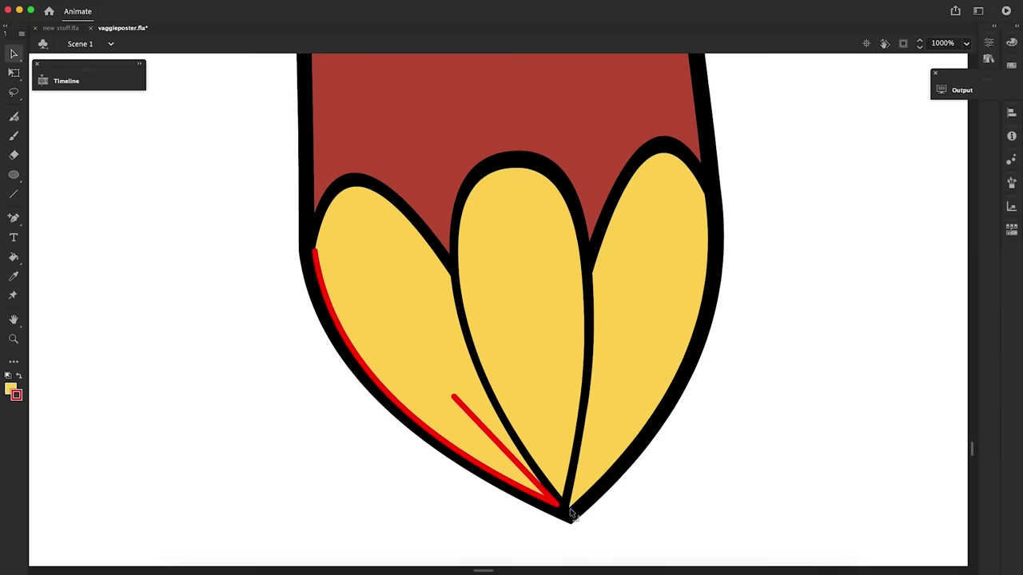
Draw a curved line along the right side of the right foot's middle toe and fill the strip beside it black
key(n)
drag(591, 273, 575, 504)
key(v)
mouse_move(584, 388)
mouse_down()
mouse_move(610, 384)
mouse_move(598, 381)
mouse_up()
key(i)
click(630, 459)
click(600, 371)
key(v)
drag(563, 501, 567, 501)
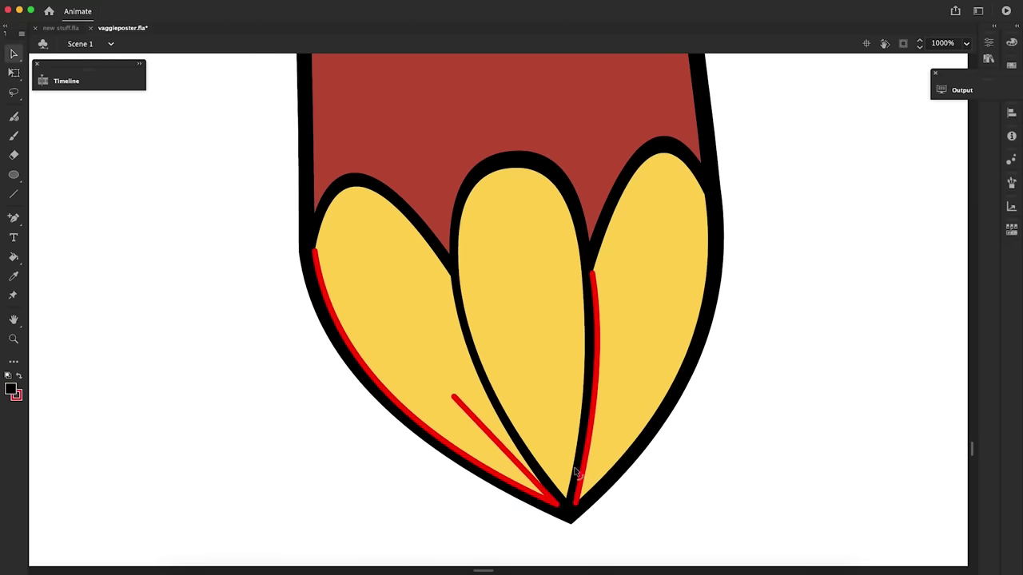
Select the whole right foot and remove the red strokes from it
drag(232, 124, 781, 548)
click(19, 396)
click(152, 404)
click(216, 368)
Draw a curved line inside the middle toe's right edge and delete the unwanted piece along it
key(n)
drag(517, 165, 582, 407)
key(v)
drag(553, 288, 579, 254)
click(585, 312)
key(Delete)
Offset the lower edge lines of the tail's arrow-shaped tip outward from the red fill
key(z)
alt+click(492, 338)
key(v)
key(ctrl+equal)
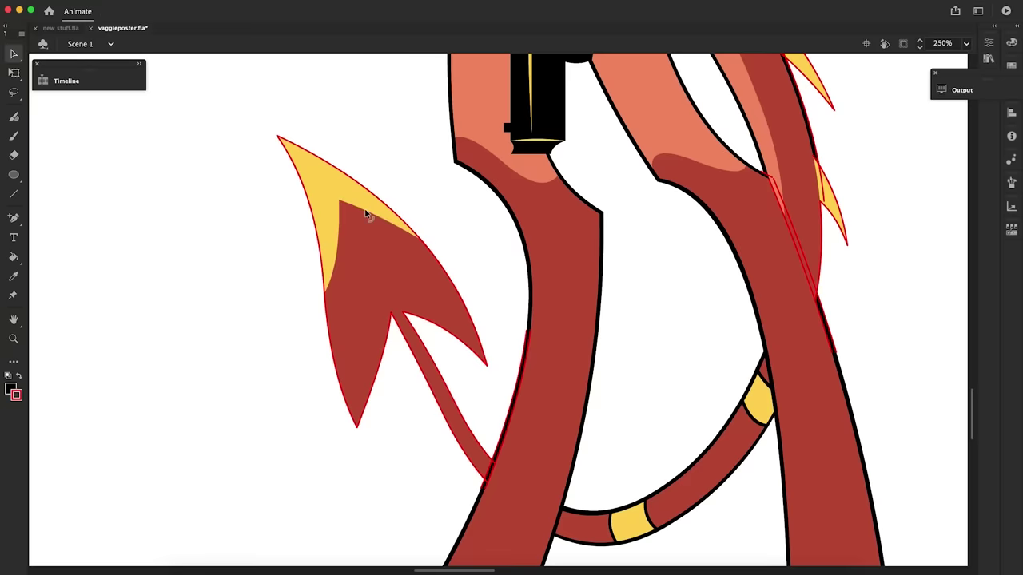
click(460, 301)
key(v)
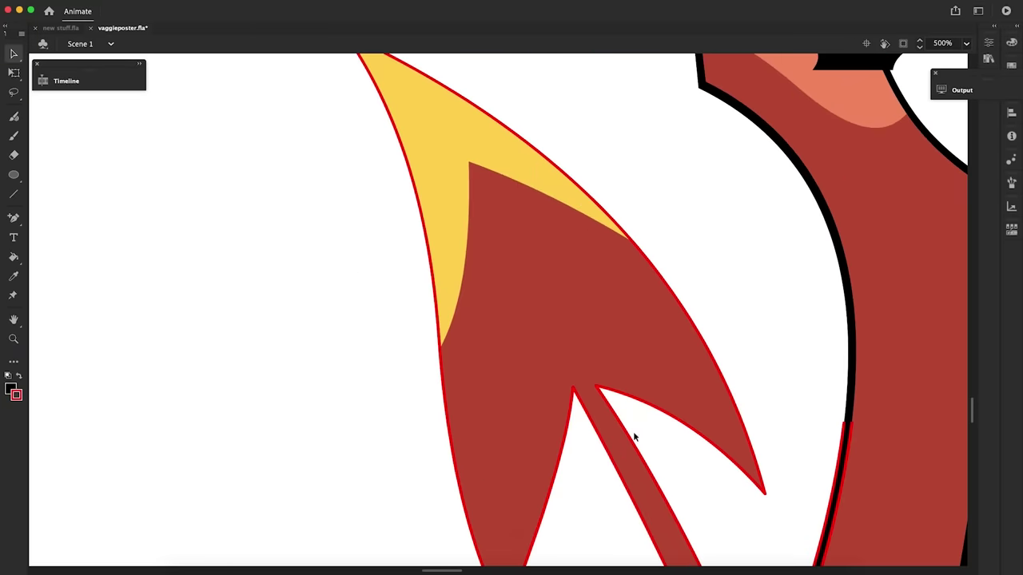
scroll(635, 436, down, 4)
click(773, 491)
drag(772, 492, 751, 526)
click(756, 523)
Offset the left edge curve of the tail's arrow-shaped tip outward for the outline
click(571, 225)
drag(572, 225, 608, 207)
click(611, 202)
click(449, 252)
drag(449, 251, 441, 252)
drag(972, 421, 972, 411)
scroll(973, 411, down, 1)
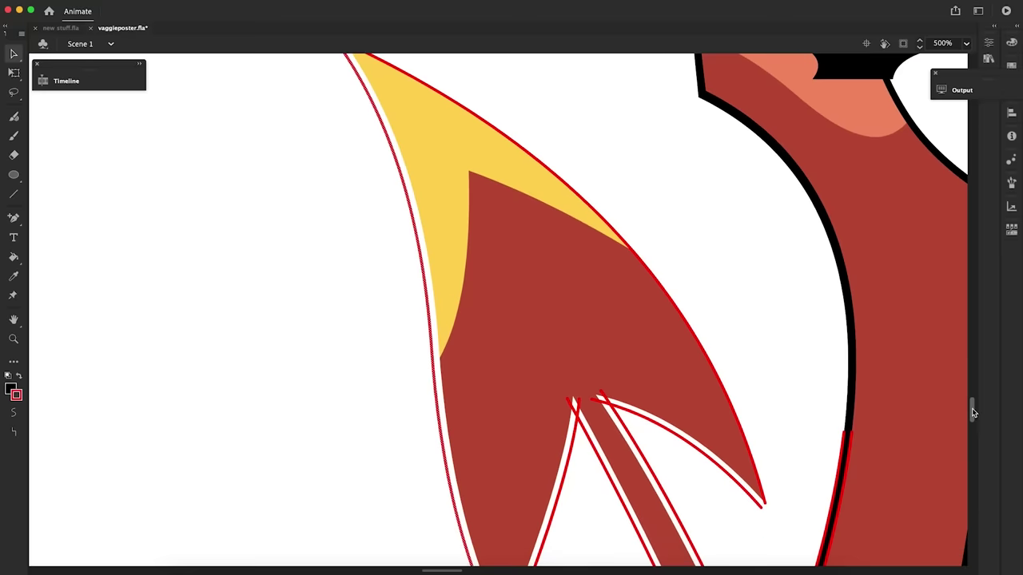
Offset the right edge curve of the tail's arrow-shaped tip outward from the fill
click(627, 244)
drag(633, 262, 644, 252)
key(super+z)
double_click(636, 255)
click(826, 308)
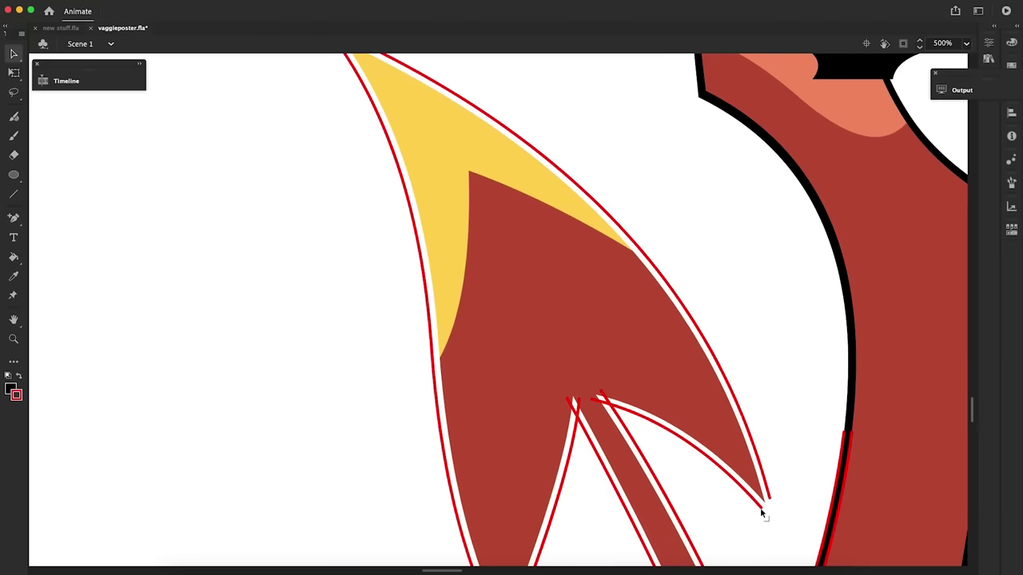
Join the offset lines into a sharp corner at the tail tip's right barb
drag(760, 507, 778, 524)
drag(772, 501, 778, 523)
scroll(315, 286, up, 5)
scroll(507, 455, down, 9)
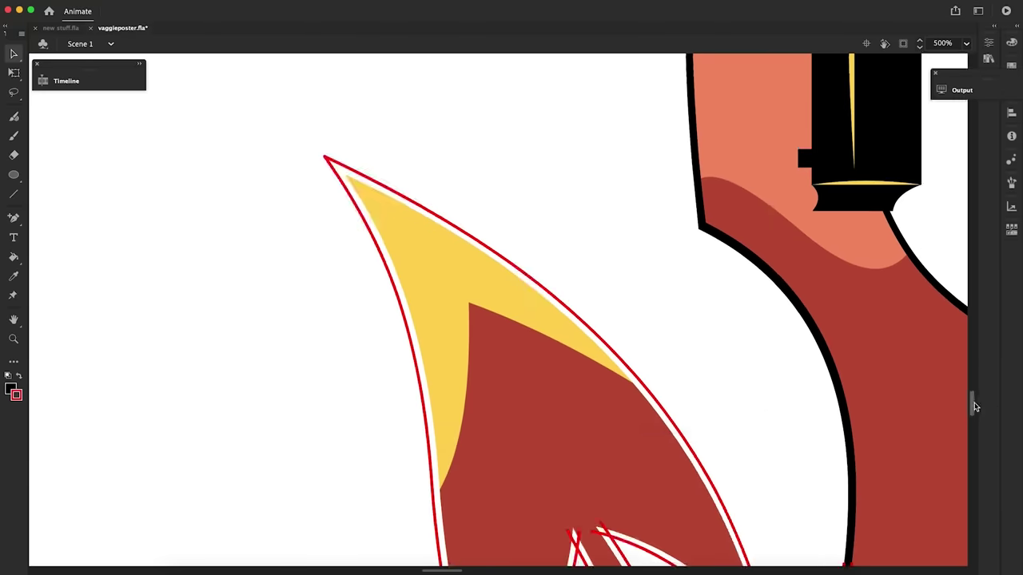
Fill the outline gaps around the tail's arrow-shaped tip with black and remove the red guide strokes there
key(k)
click(572, 231)
click(584, 229)
click(613, 231)
alt+click(591, 244)
drag(340, 76, 701, 521)
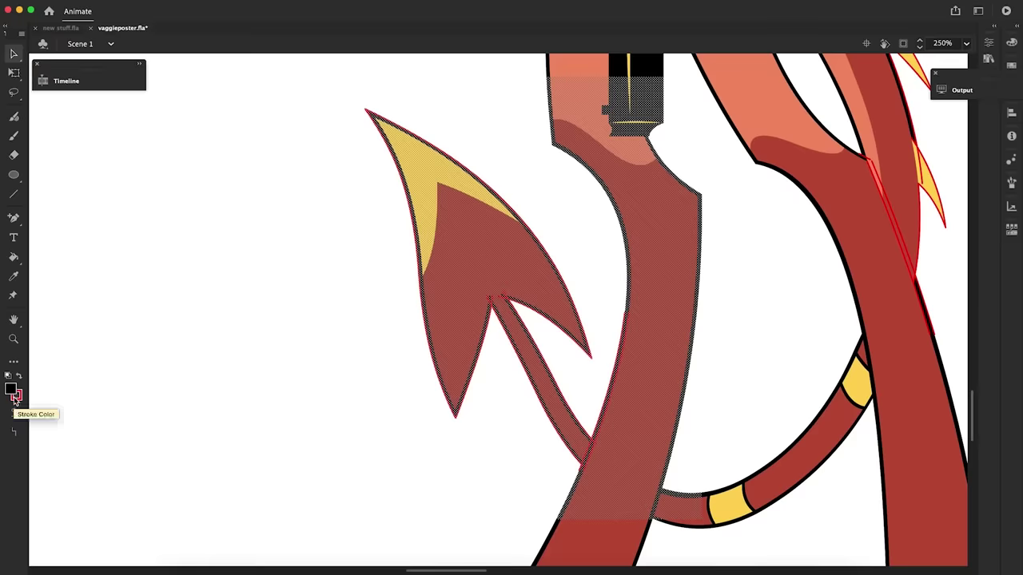
click(16, 396)
click(200, 146)
Fill the gap between the doubled guide lines along the right leg's overlap with black
scroll(592, 505, right, 6)
key(k)
super+click(591, 196)
super+click(592, 196)
click(475, 269)
key(v)
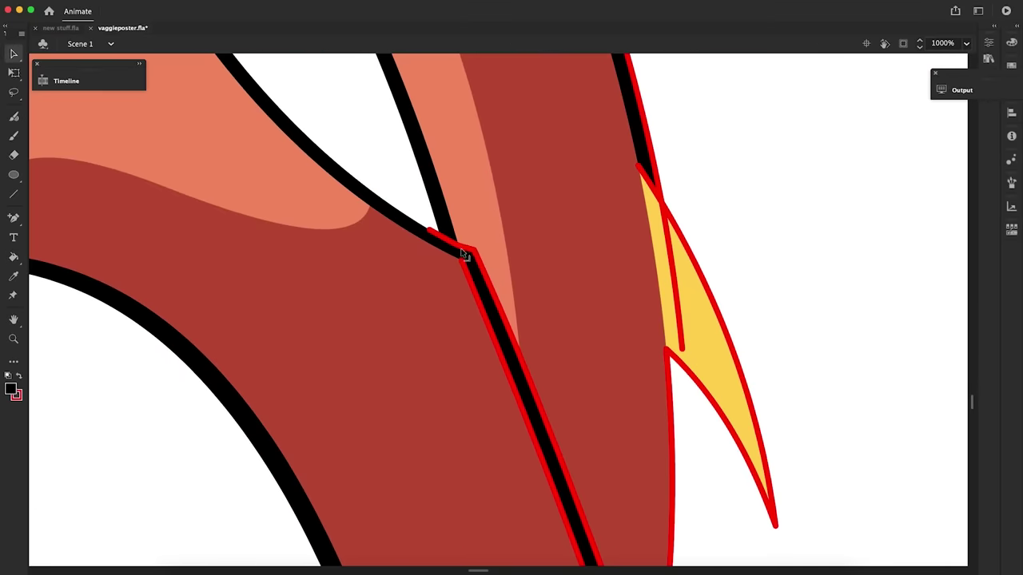
Offset the body edge and the lowest yellow spike's edges outward, joining the spike's lines at a point
scroll(655, 415, down, 4)
scroll(655, 416, up, 4)
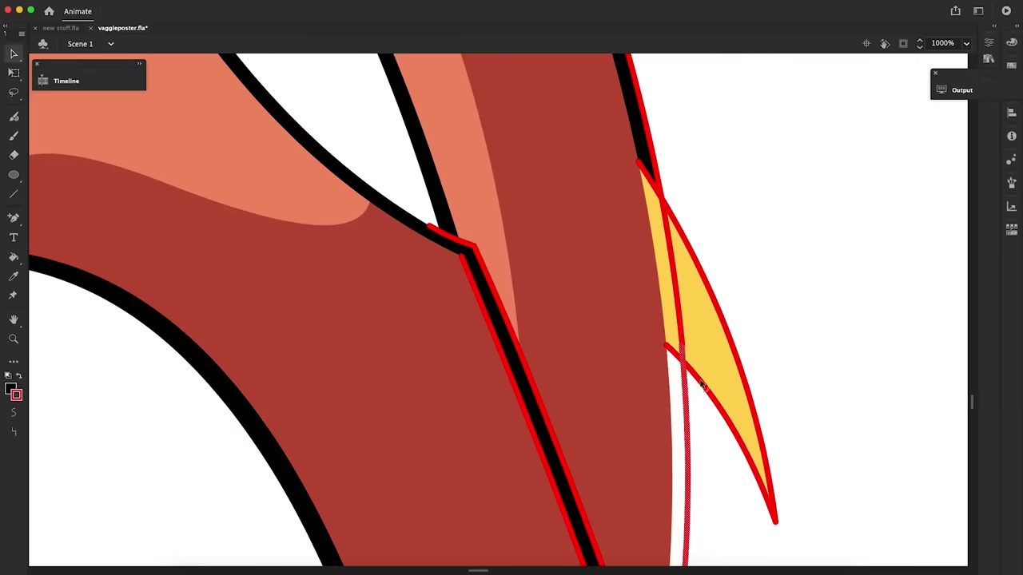
click(701, 384)
drag(701, 385, 772, 539)
scroll(953, 418, down, 2)
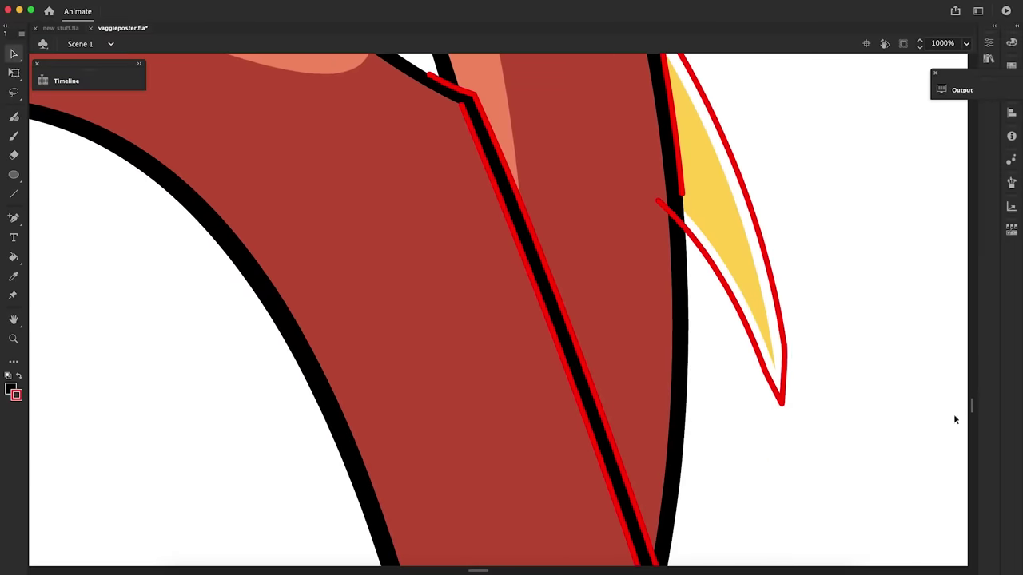
Fill the lowest spike's outline gap with black, extend its tip and keep the lower edge curved
key(k)
click(781, 392)
key(v)
scroll(840, 311, up, 1)
click(776, 429)
key(k)
click(764, 412)
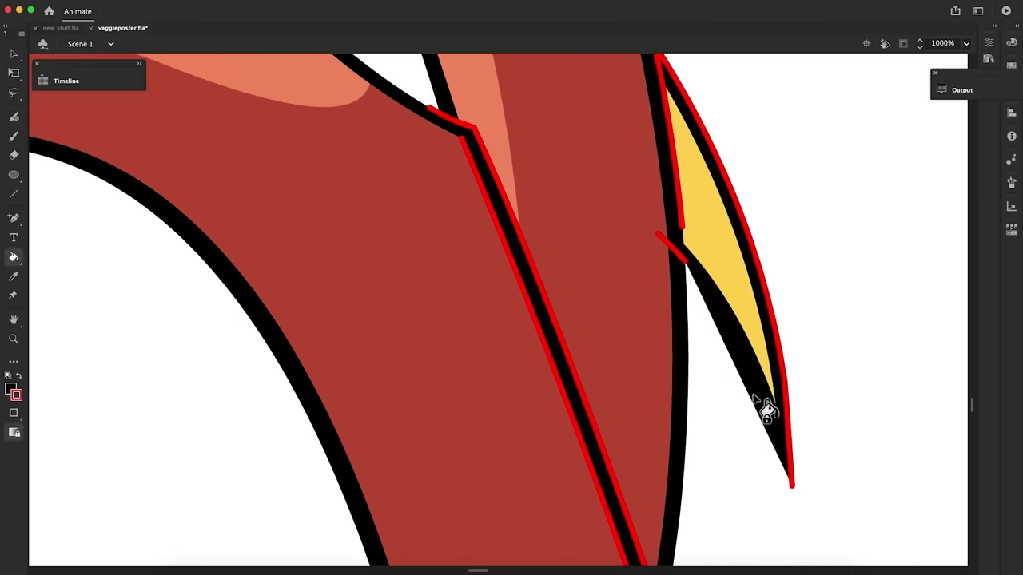
key(super+z)
scroll(972, 402, up, 2)
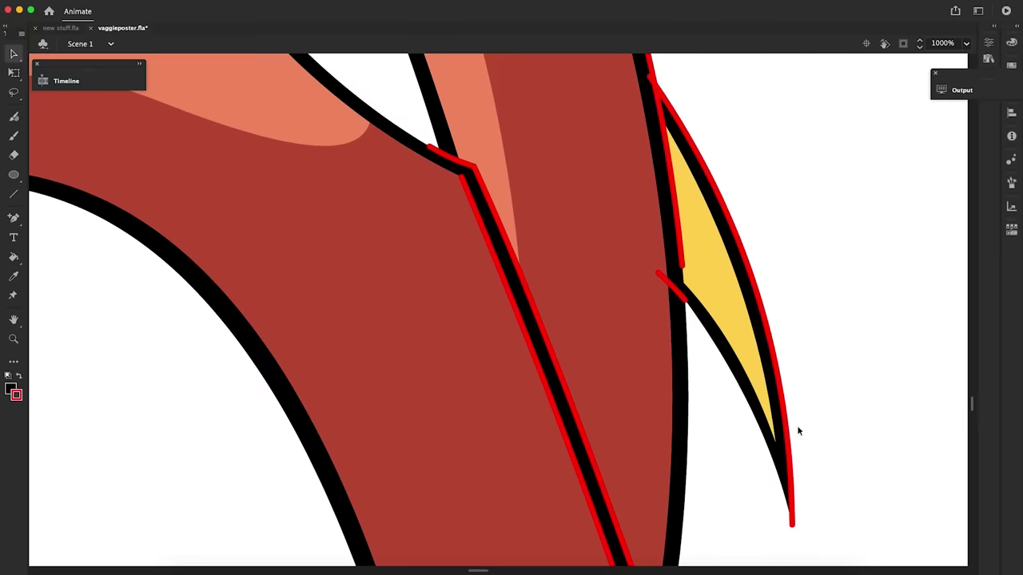
Remove the red guide strokes around the right leg and its lowest spike
click(14, 340)
alt+click(479, 322)
key(v)
drag(619, 222, 508, 495)
click(16, 395)
click(208, 142)
Trace the collar's top edge and centre seam over the clothed reference
mouse_move(969, 416)
mouse_down()
mouse_move(967, 427)
mouse_move(965, 403)
mouse_up()
key(ctrl+equal)
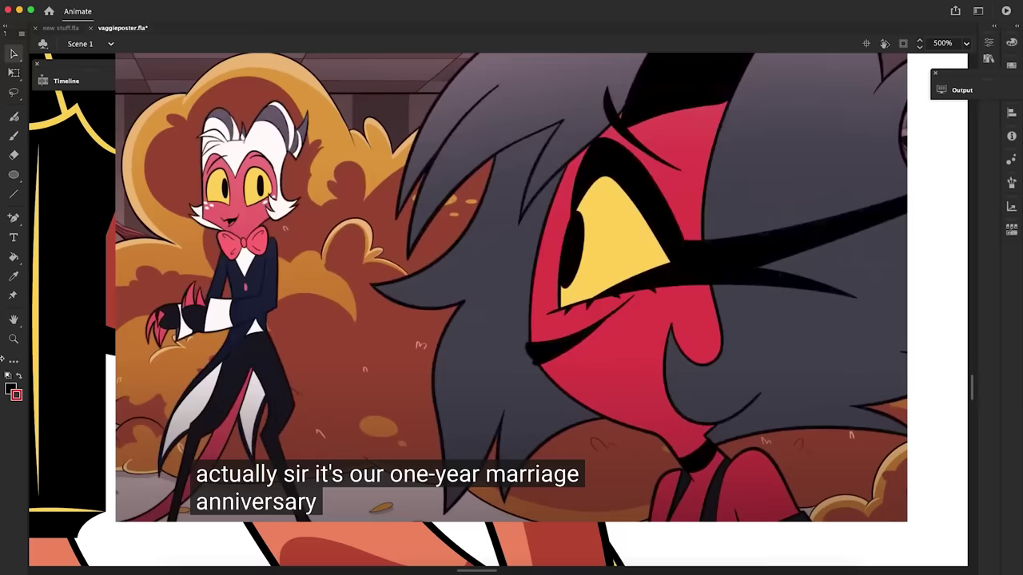
click(13, 339)
click(496, 312)
click(496, 311)
key(v)
click(10, 389)
click(14, 340)
click(495, 312)
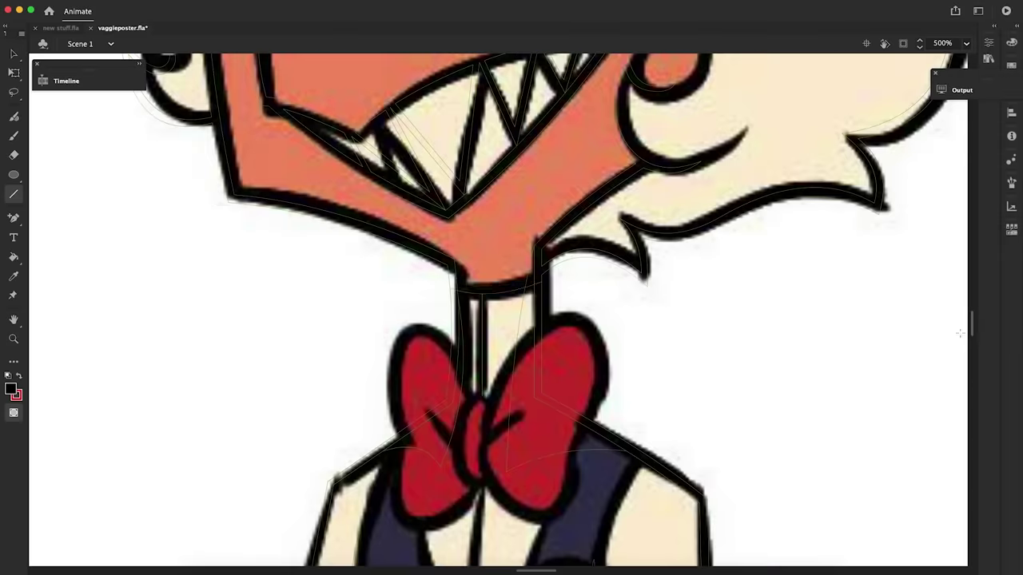
Trace the bow tie's wings and the V-shaped shirt opening below it with curved lines
drag(970, 328, 971, 342)
key(v)
scroll(482, 248, up, 2)
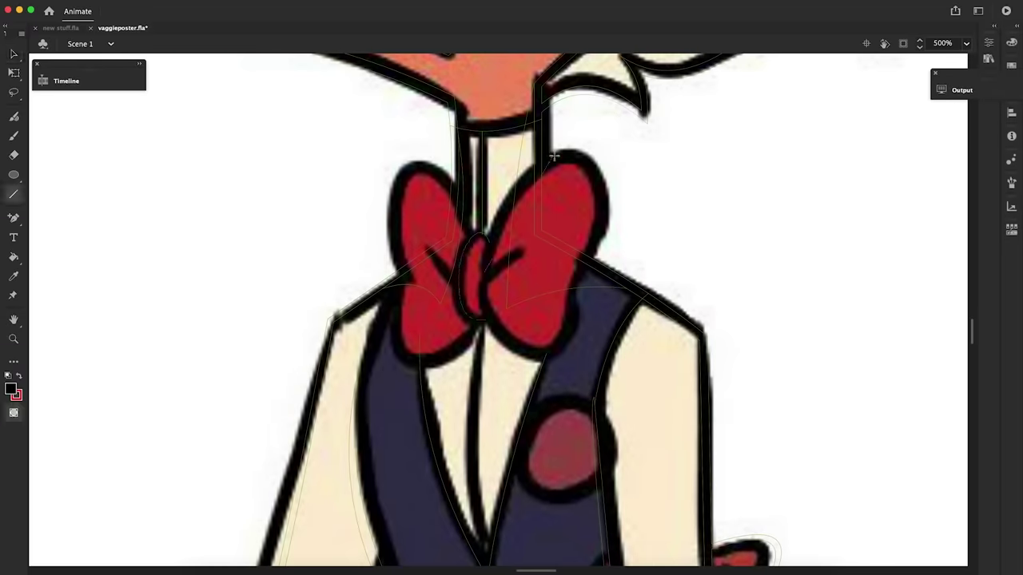
key(v)
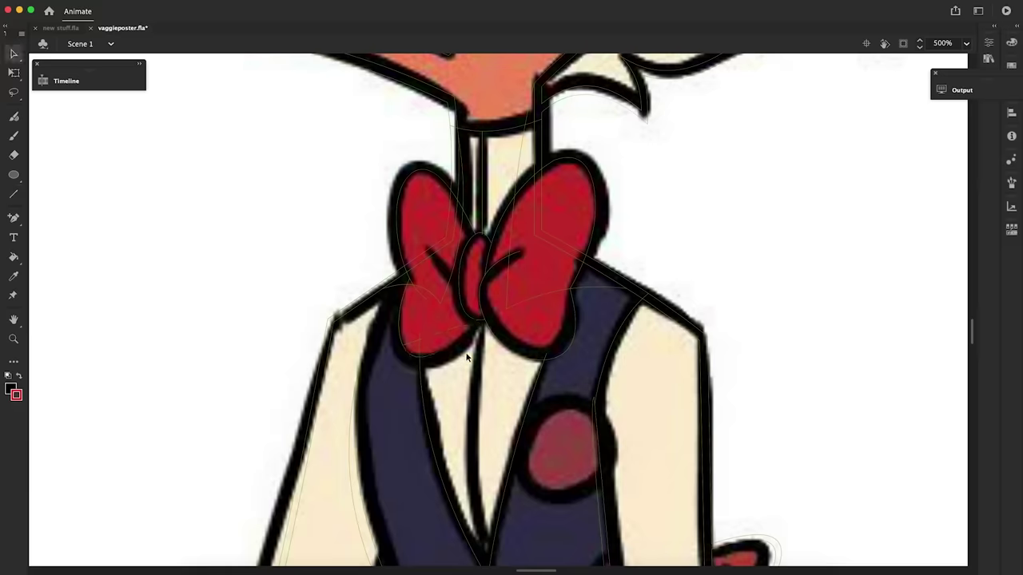
key(n)
scroll(971, 329, down, 3)
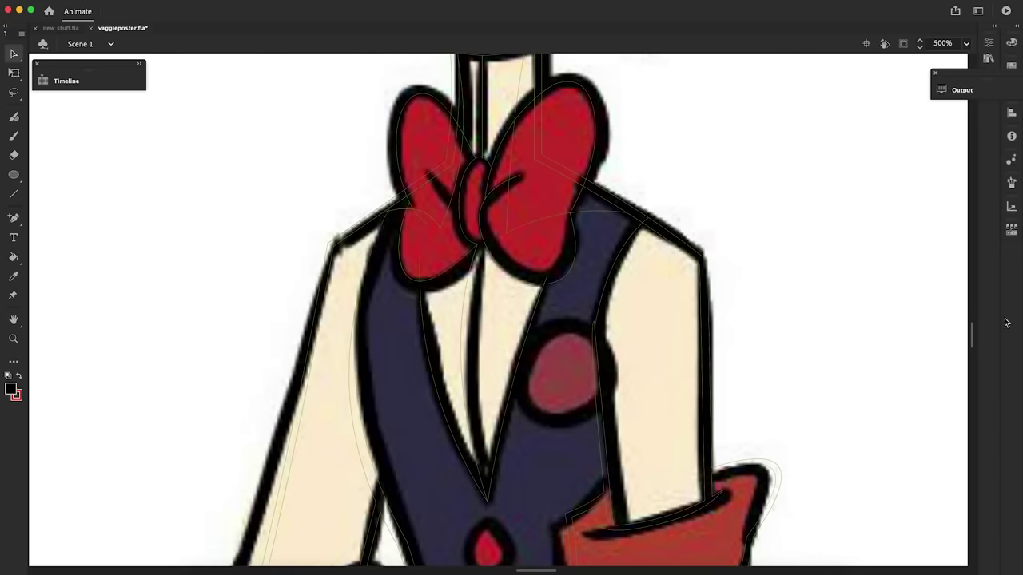
Draw circles without fill for the vest's buttons and a larger one for the chest brooch
drag(971, 335, 972, 349)
key(o)
click(11, 389)
click(208, 143)
drag(465, 258, 510, 307)
key(v)
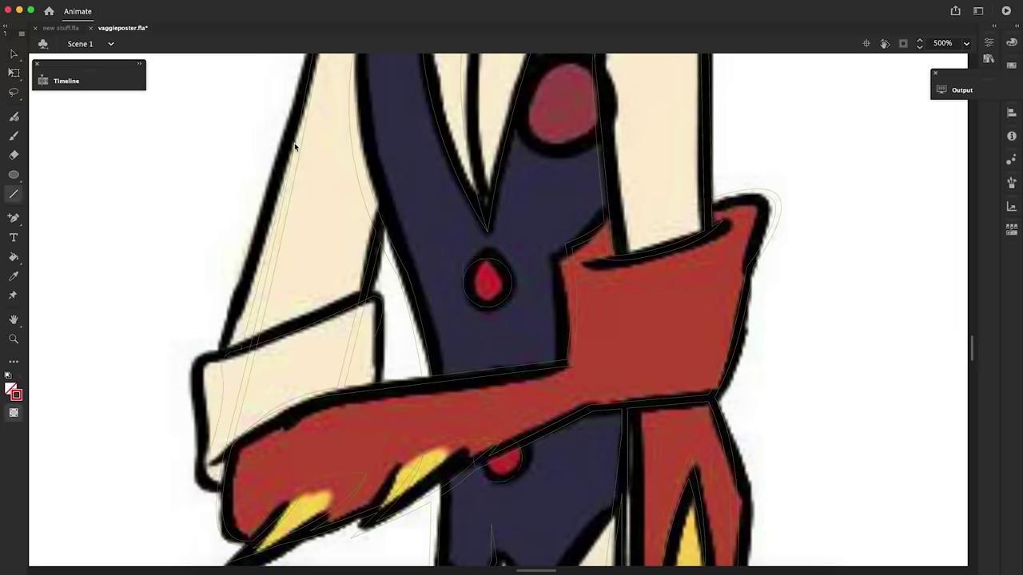
key(v)
scroll(482, 453, up, 6)
click(14, 73)
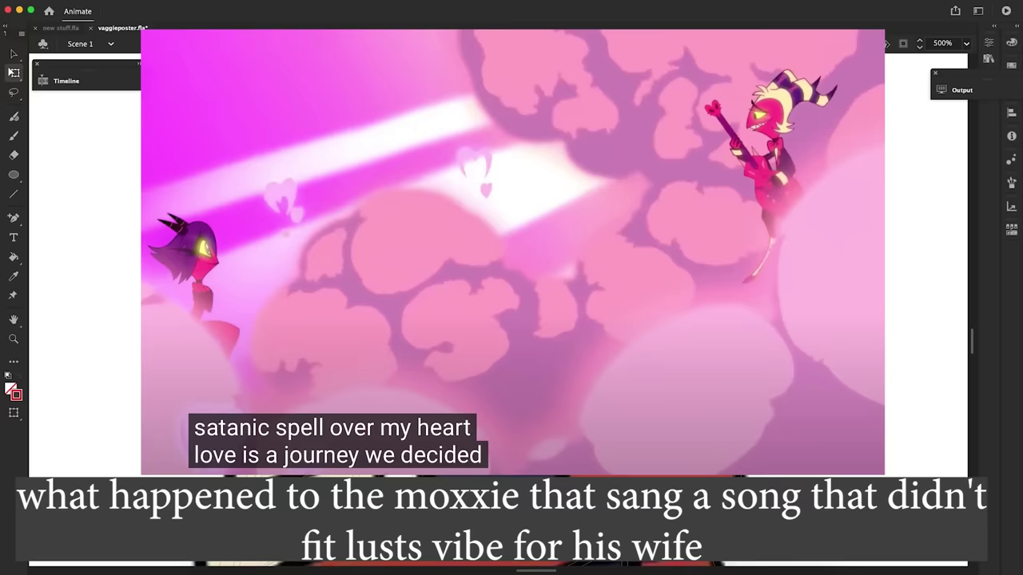
Trace the vest hem, shirt tails and trouser seams around the waist
drag(973, 342, 973, 360)
key(n)
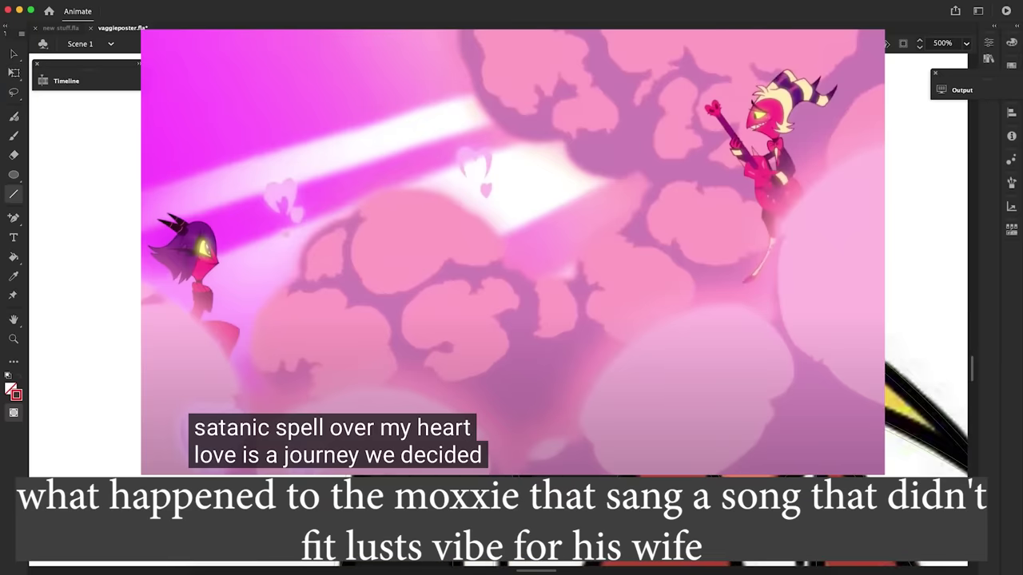
key(v)
Trace the edges of the red bands across both legs with curved lines
scroll(349, 524, down, 5)
key(n)
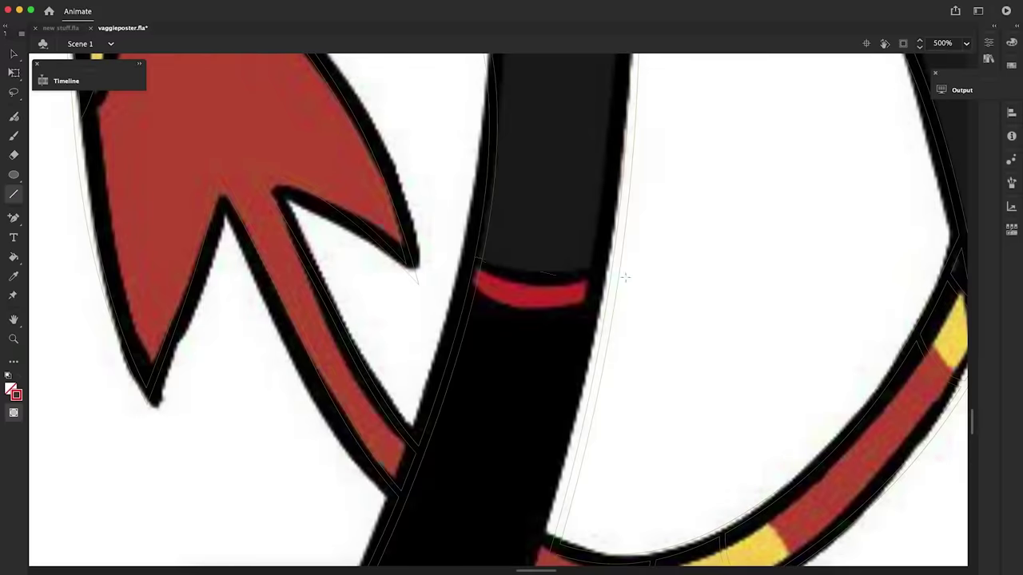
key(v)
scroll(615, 300, down, 1)
scroll(763, 210, right, 6)
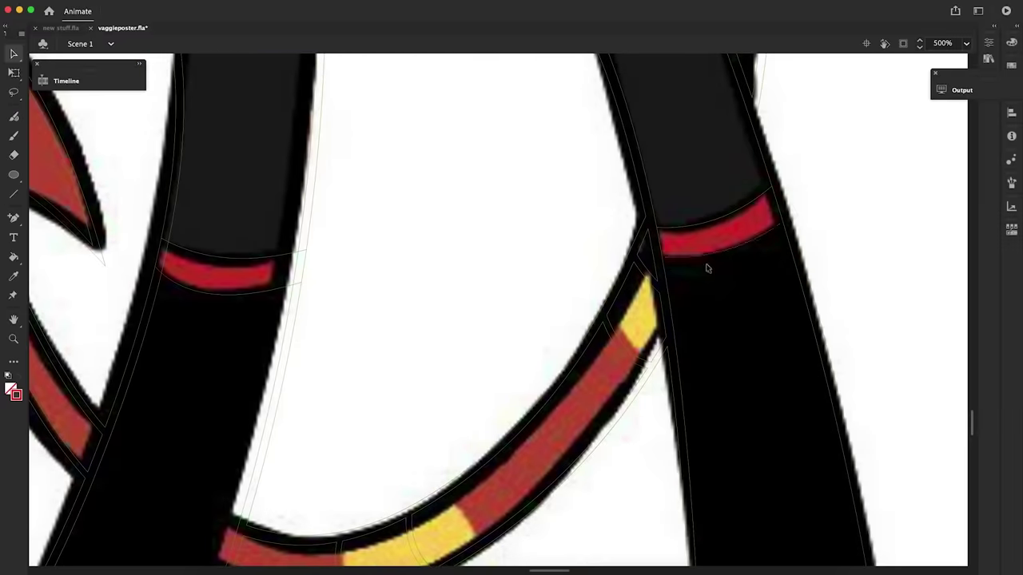
Show the character's layer in full colour again and break its selected line objects apart
scroll(862, 257, up, 10)
key(z)
alt+click(360, 306)
click(66, 81)
click(258, 163)
right_click(575, 199)
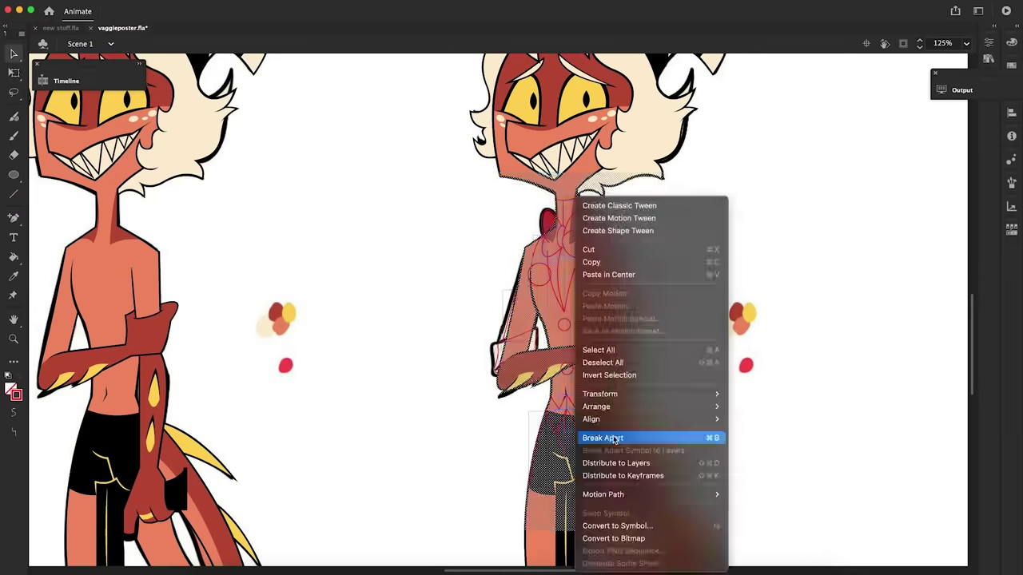
click(614, 436)
Fill both wings of the bow tie with dark red
key(k)
click(584, 238)
click(521, 252)
Fill the shirt cuff and the left sleeve with the cream colour
key(i)
click(420, 484)
click(431, 484)
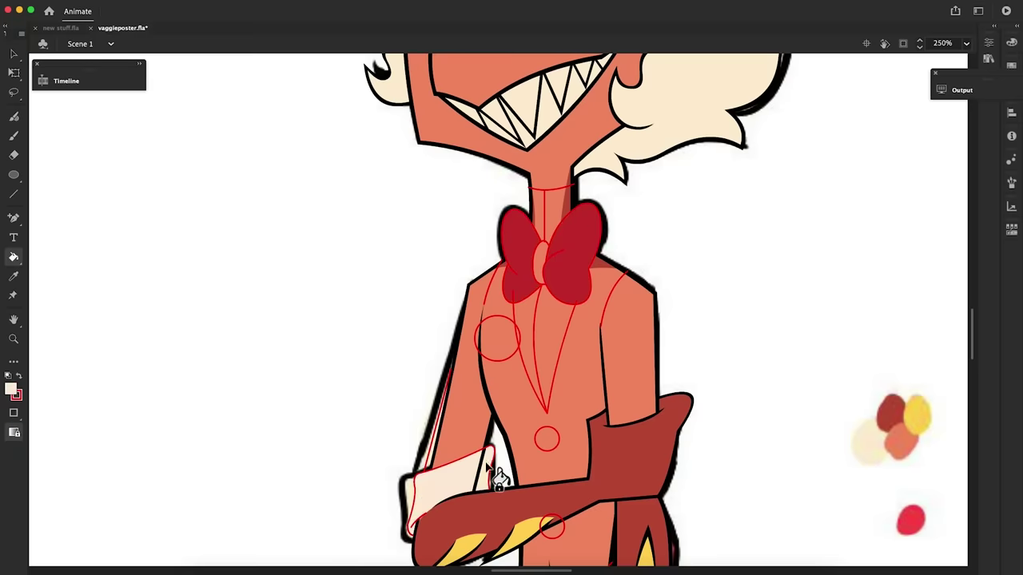
click(469, 340)
key(z)
click(528, 452)
key(v)
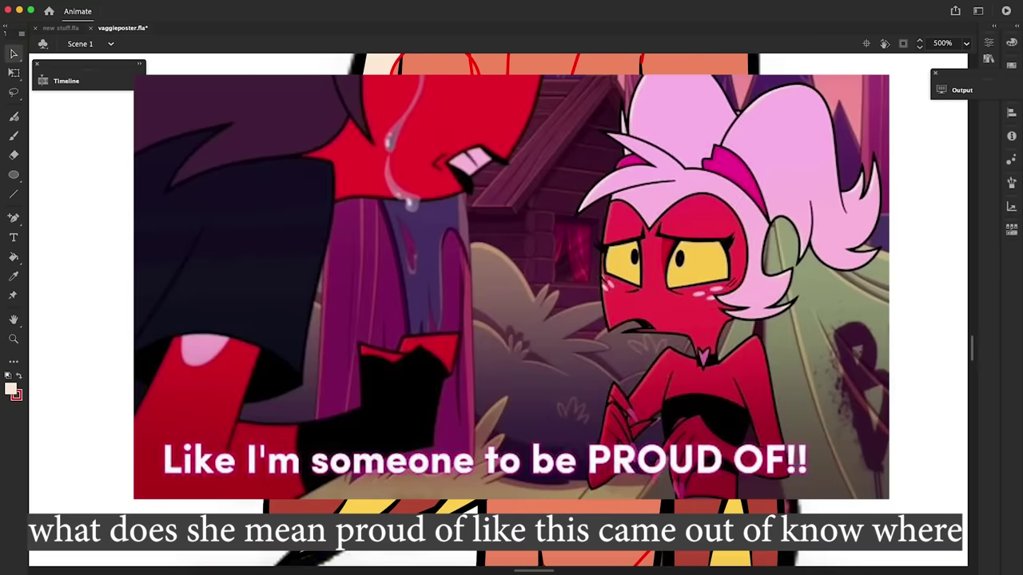
Fill the shirt front inside the V-shaped opening with cream and clean up its left edge line
key(k)
scroll(511, 303, up, 5)
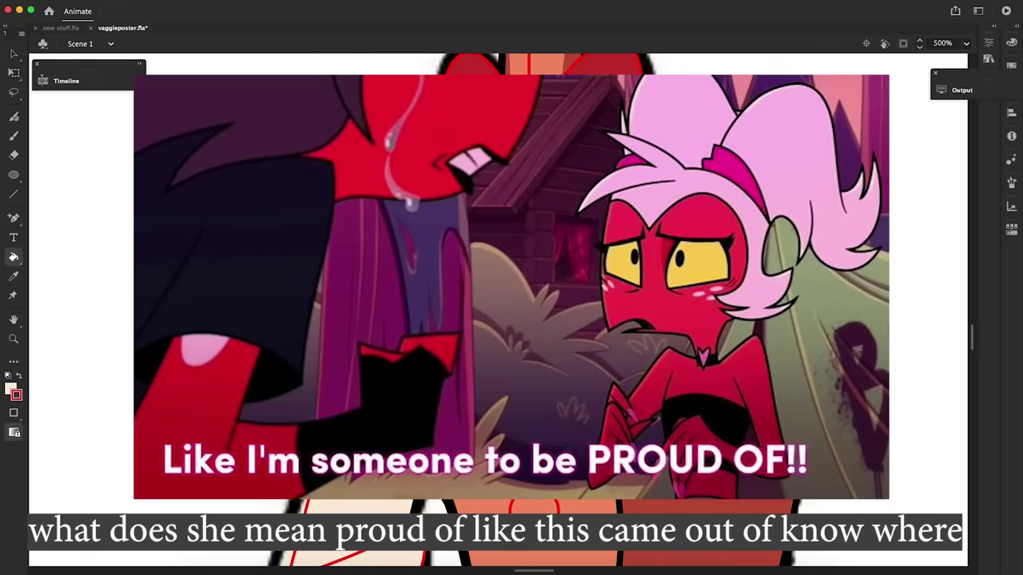
key(v)
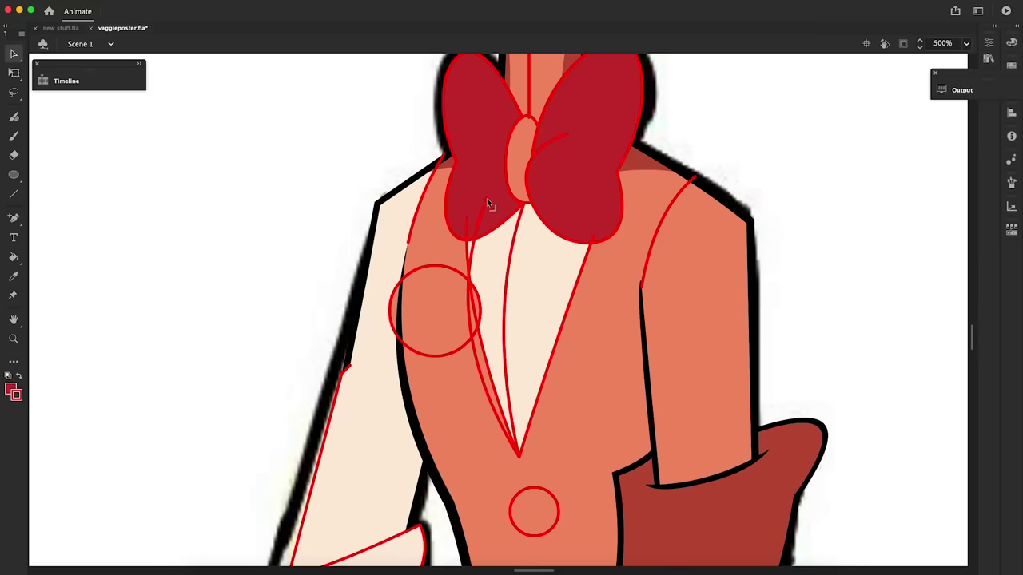
key(i)
click(505, 402)
click(492, 392)
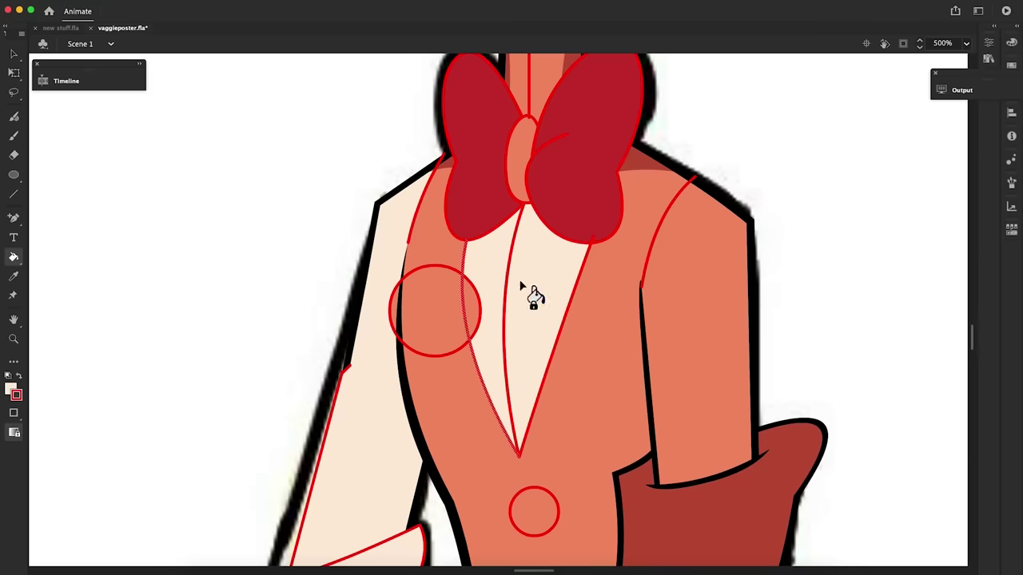
Fill both halves of the neck collar with cream and clear the skin colour from the vest area
click(520, 87)
scroll(512, 256, up, 5)
click(506, 260)
click(573, 231)
key(v)
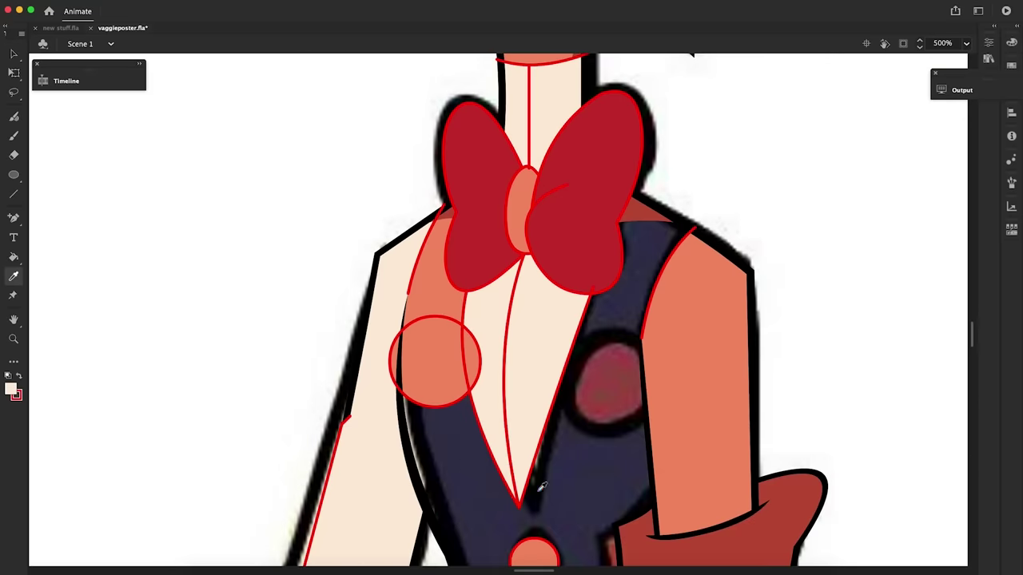
Fill the vest with the reference navy, the right sleeve with cream and the bow tie's knot with dark red
click(743, 431)
key(i)
click(571, 228)
click(523, 195)
key(v)
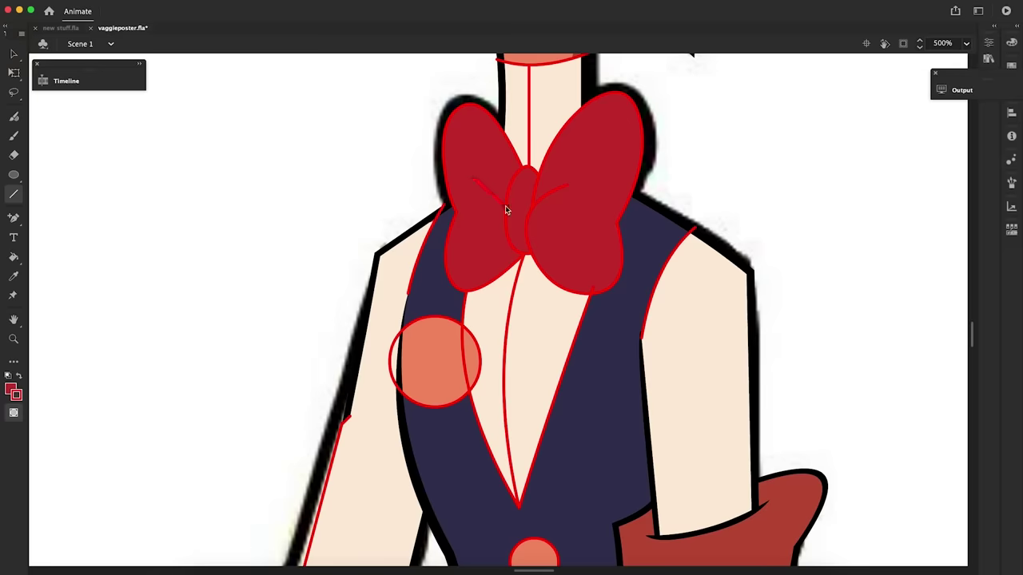
Fill the two round vest buttons with crimson
drag(971, 337, 967, 358)
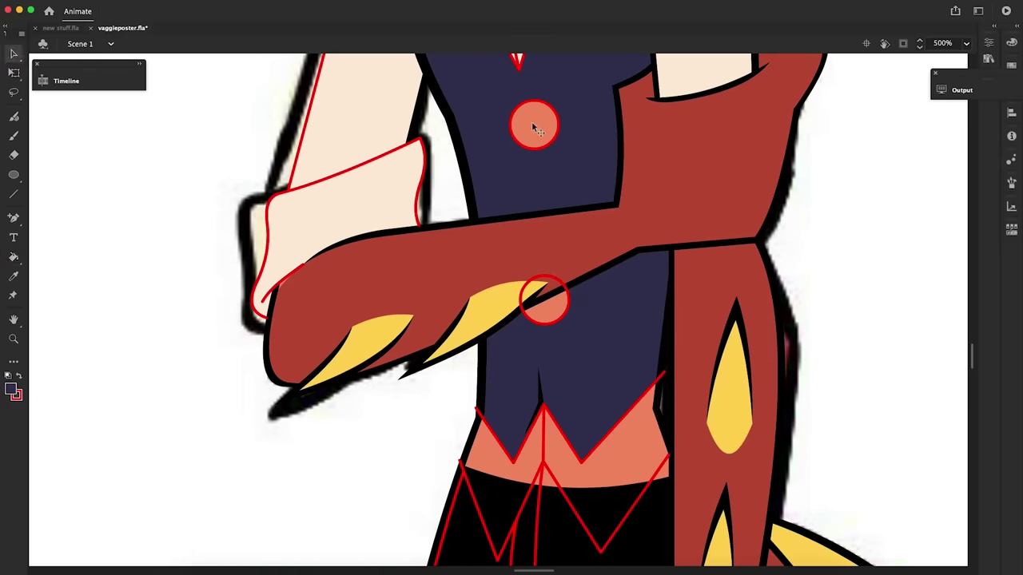
key(k)
click(532, 125)
click(546, 313)
Fill the pointed shirt tails below the vest with cream, including the parts overlapping the trousers
click(512, 471)
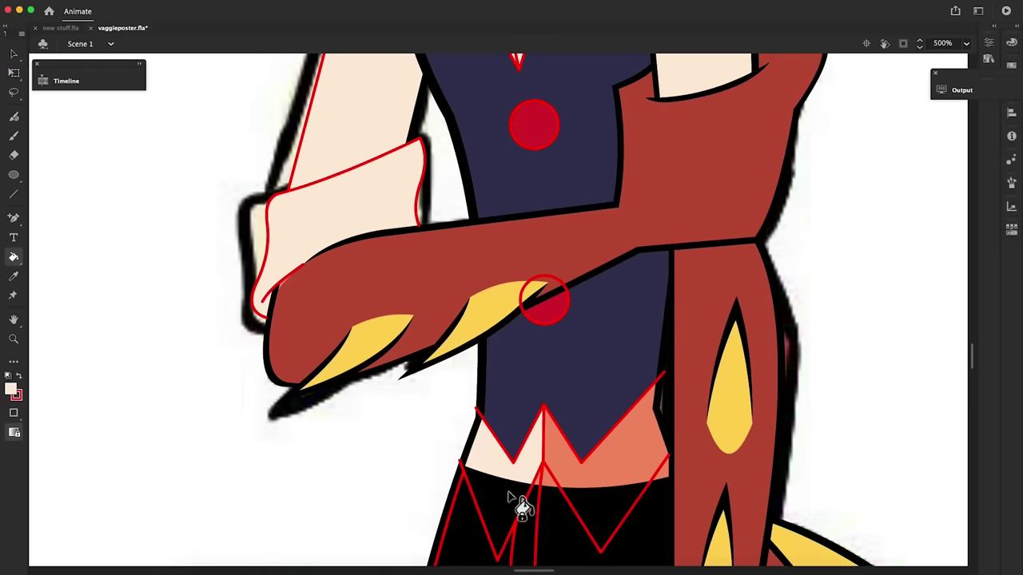
click(623, 447)
key(v)
key(k)
drag(972, 355, 975, 373)
click(674, 166)
Draw guide lines down the lowered hand's outer edge and around the bottom of its thumb
scroll(618, 372, down, 3)
key(i)
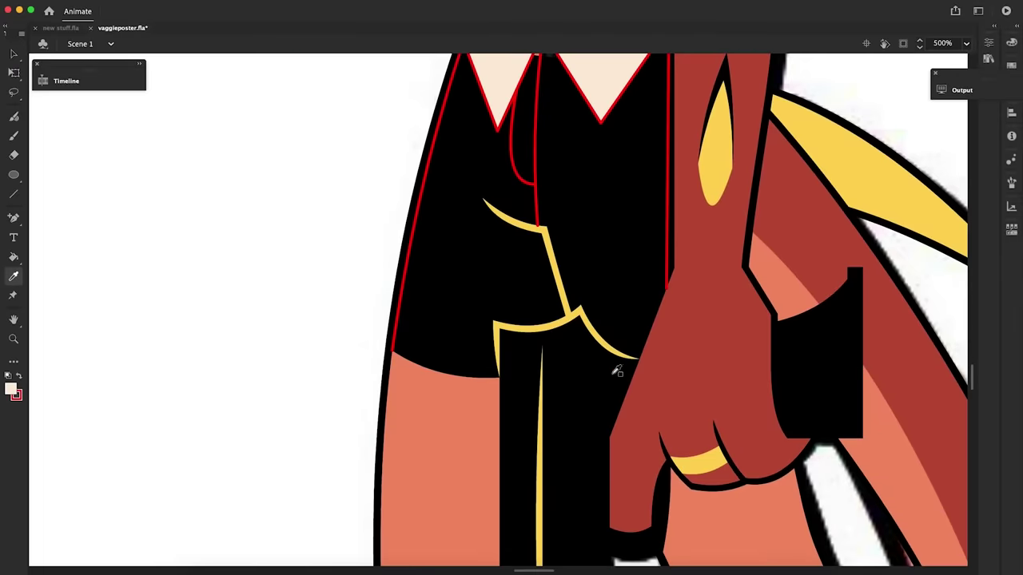
key(n)
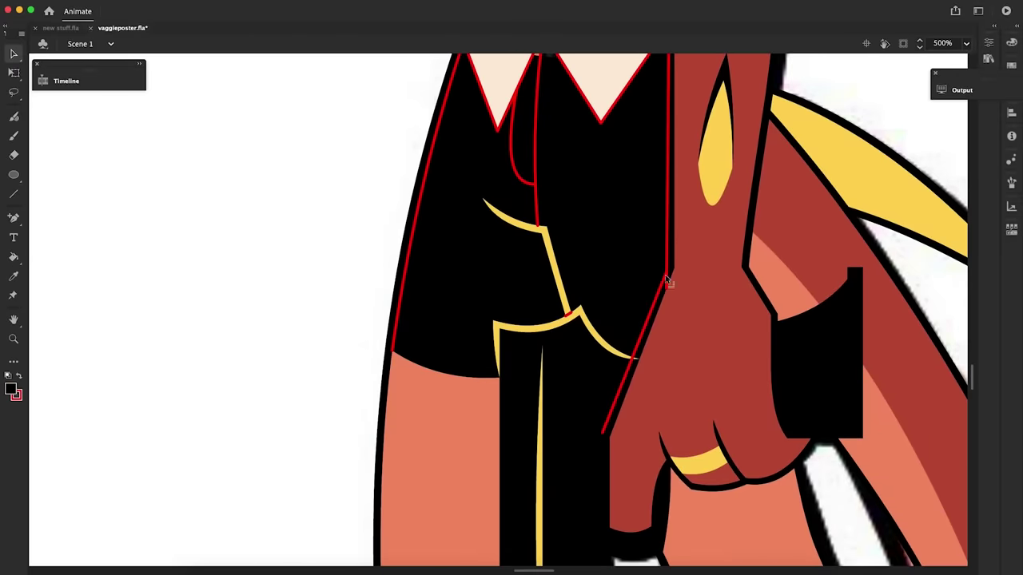
drag(601, 433, 601, 531)
drag(601, 531, 652, 531)
key(v)
click(604, 389)
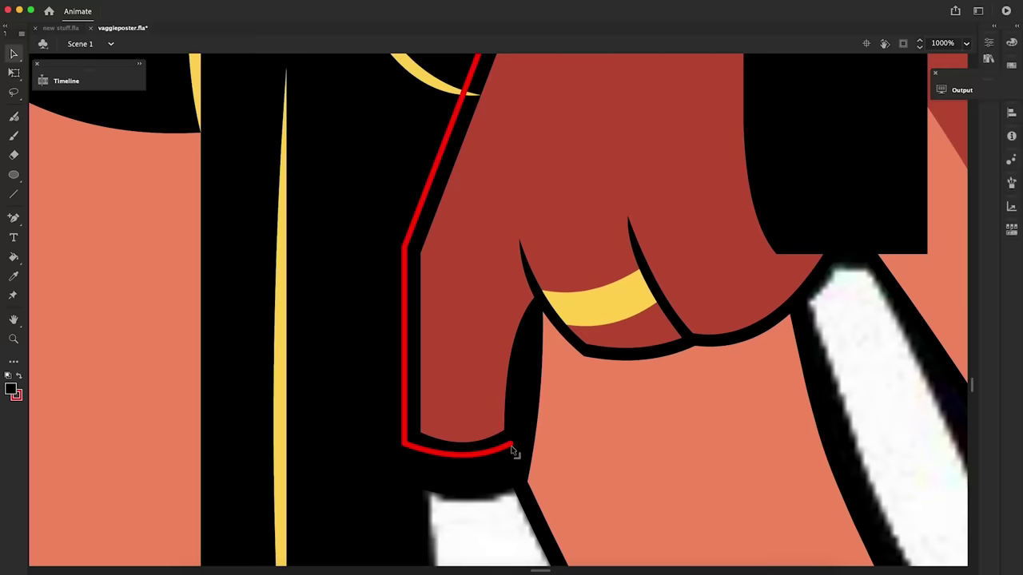
Add a curved guide line along the thumb's inner edge and align the corners at the thumb and wrist
key(n)
drag(510, 439, 543, 311)
key(v)
drag(404, 247, 411, 249)
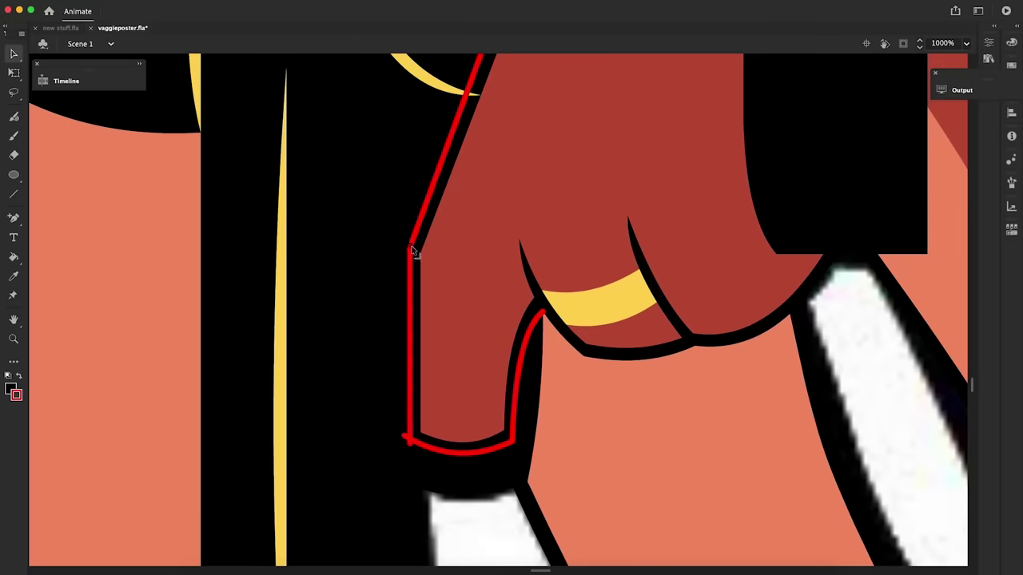
drag(972, 386, 972, 380)
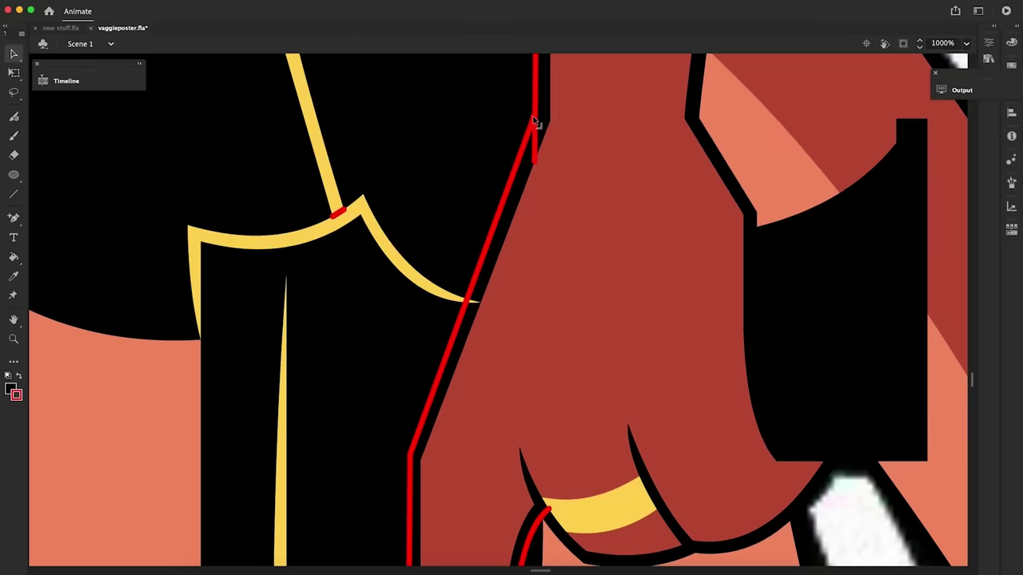
drag(530, 124, 536, 118)
Fill the trouser areas on both legs with dark grey
key(z)
alt+click(515, 376)
alt+click(515, 376)
key(v)
right_click(494, 153)
click(401, 354)
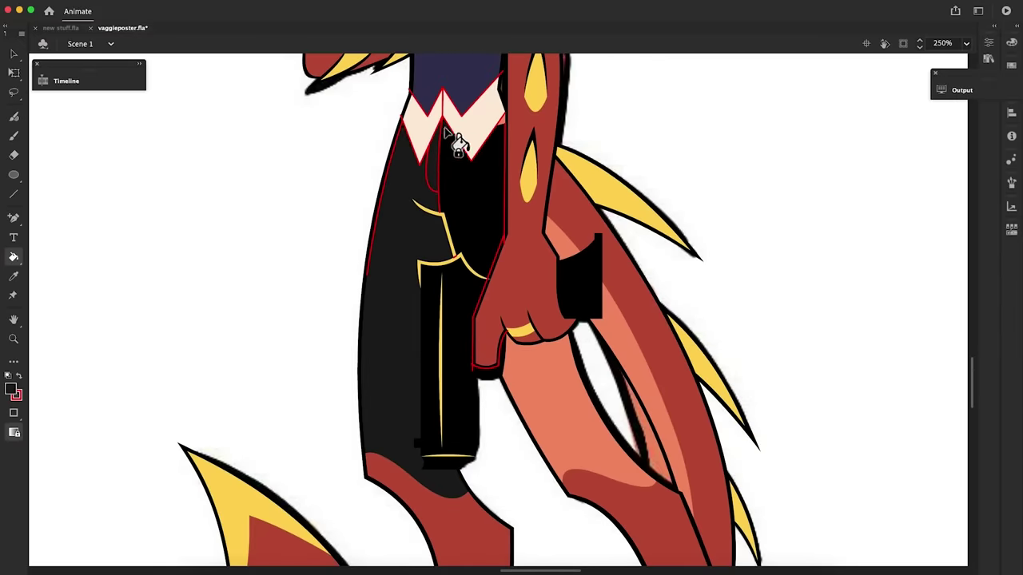
click(491, 379)
Recolour the yellow trim across the hips and the top of the holster with black and dark grey
key(z)
click(453, 253)
key(v)
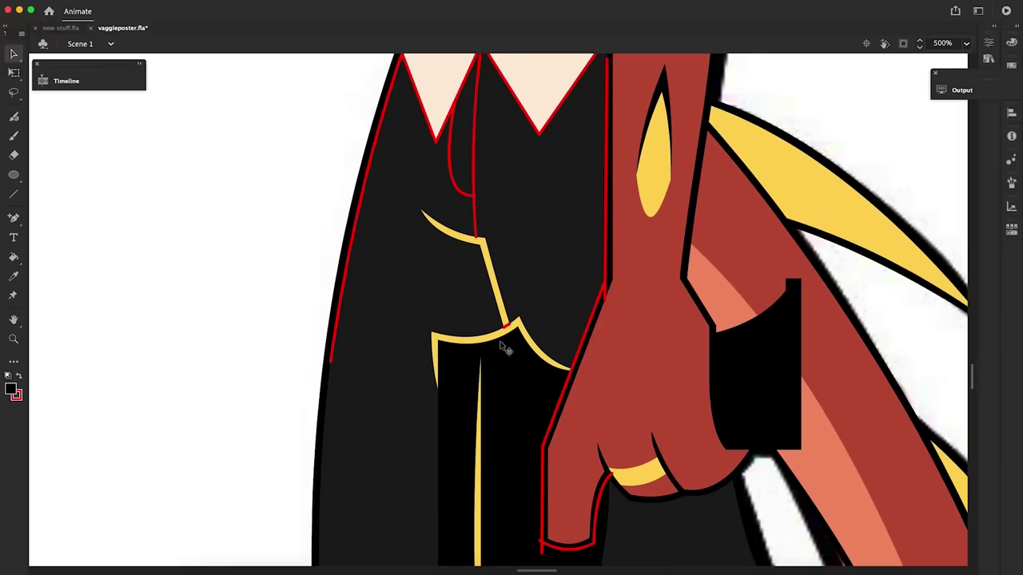
scroll(504, 344, down, 2)
click(499, 265)
click(491, 295)
key(i)
click(495, 280)
key(v)
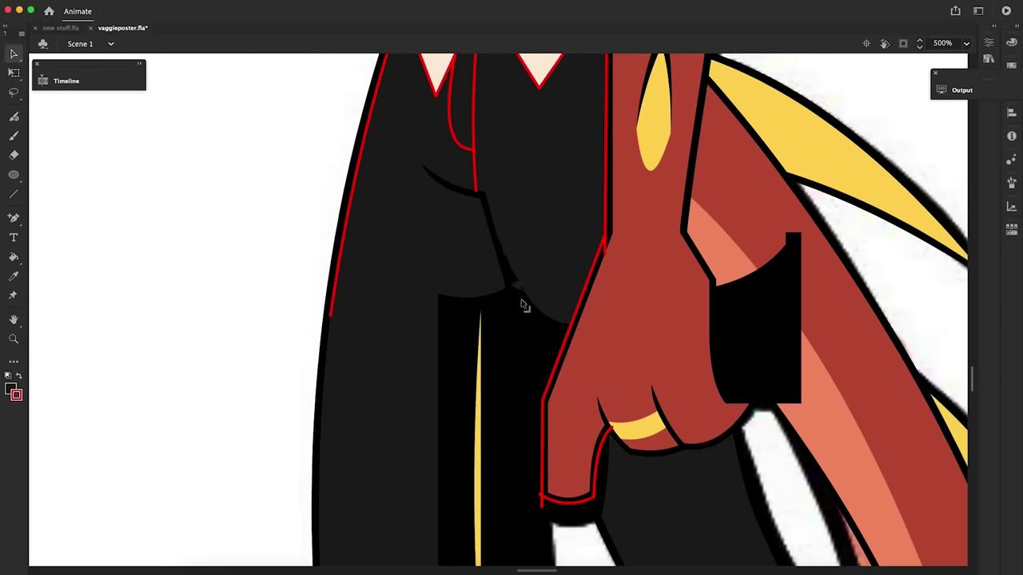
scroll(521, 304, down, 8)
scroll(598, 488, up, 7)
scroll(514, 311, up, 12)
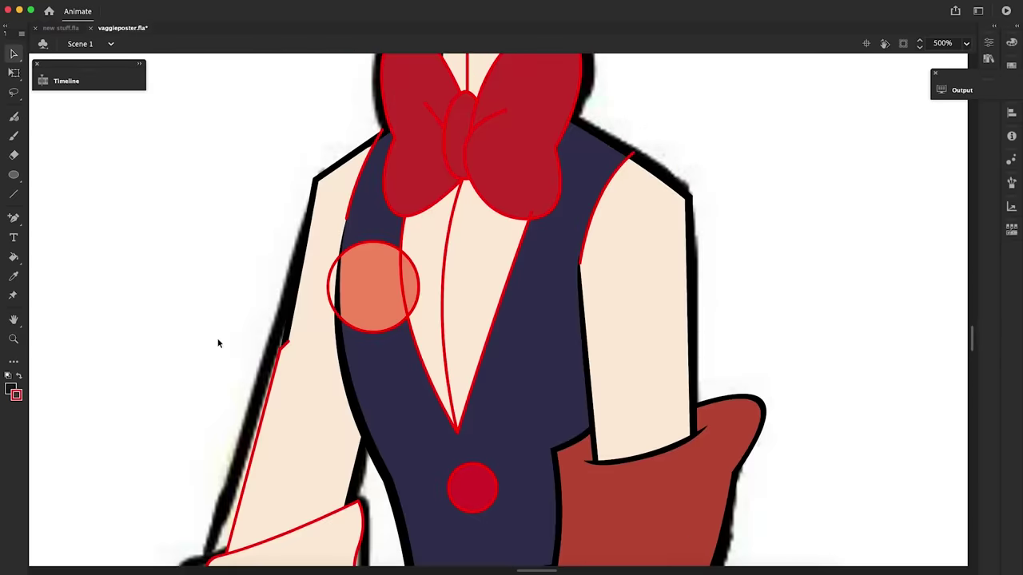
Recolour the round badge on the vest with a dark maroon sampled from the artwork
click(14, 339)
alt+triple_click(512, 312)
key(i)
click(597, 387)
click(272, 306)
Copy the black and white emblem from the axe-wielding imp's chest and place the copy beside the traced character's torso
drag(619, 571, 658, 572)
click(14, 338)
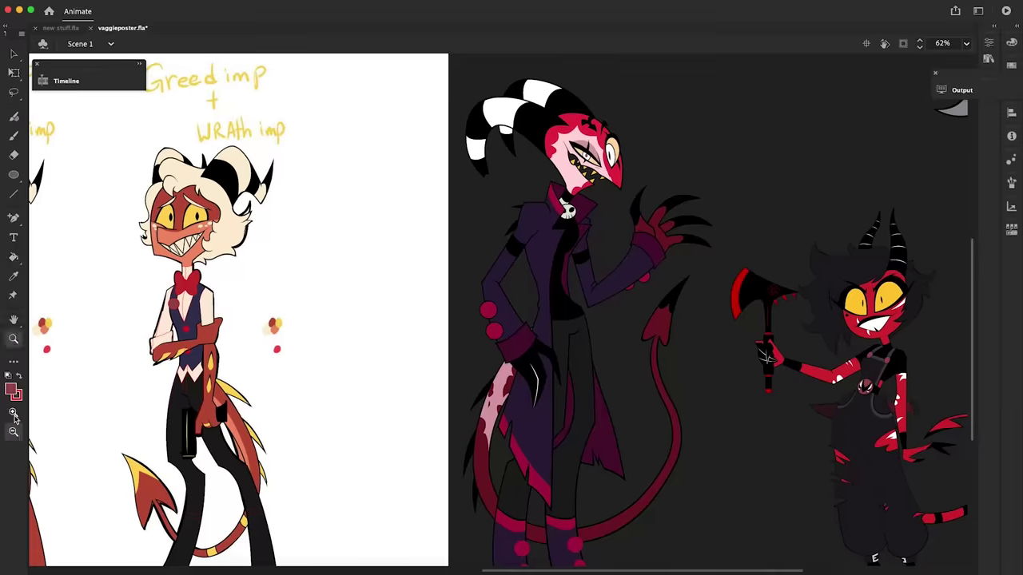
click(13, 413)
triple_click(869, 386)
key(v)
click(484, 385)
shift+click(510, 306)
shift+click(435, 328)
click(14, 338)
click(13, 432)
click(696, 293)
click(697, 292)
click(697, 293)
click(697, 293)
click(697, 293)
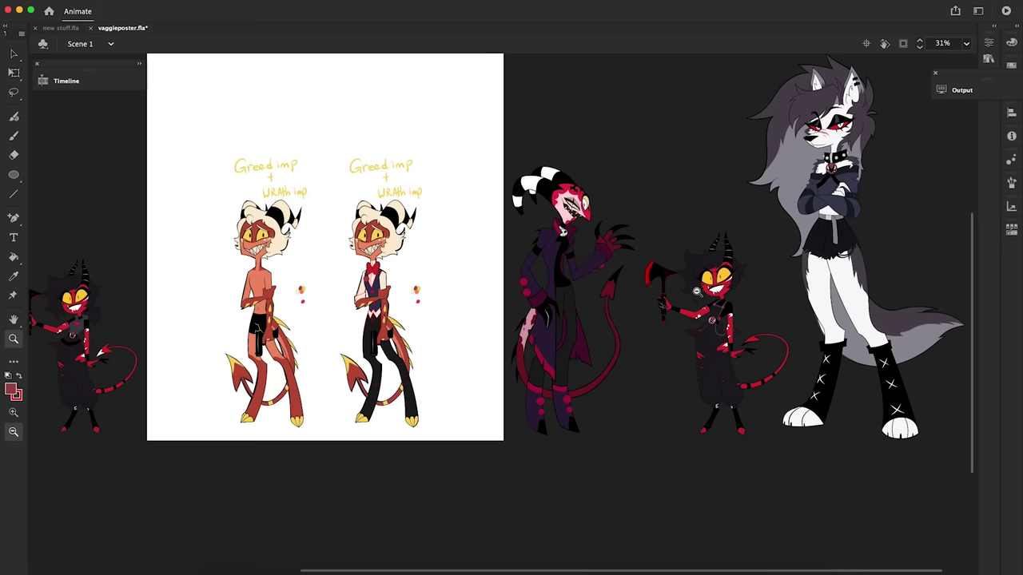
click(377, 296)
click(476, 291)
click(476, 291)
click(476, 291)
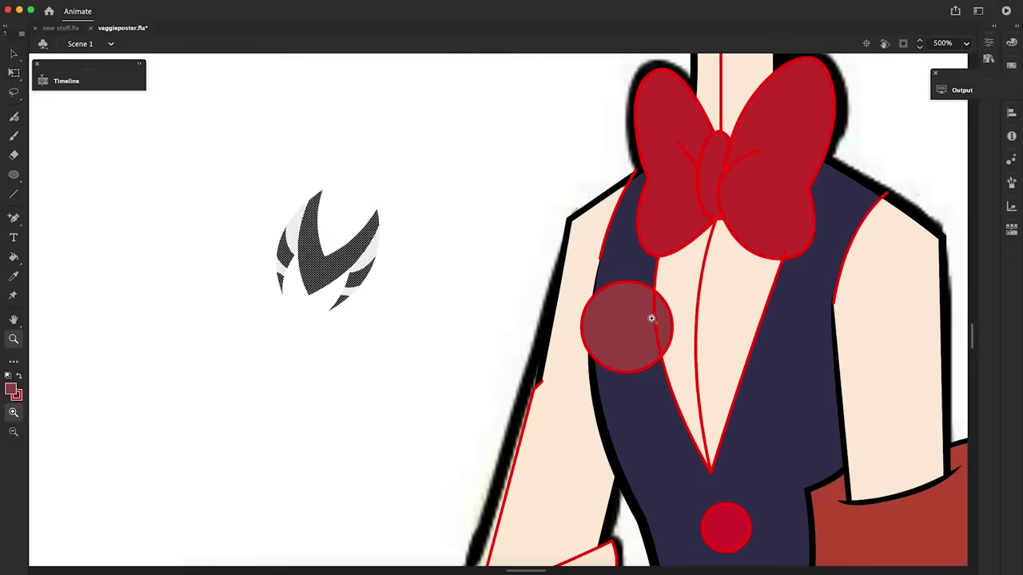
Move the copied emblem onto the vest's round badge and resize it to fit inside the circle
key(v)
drag(320, 271, 629, 339)
click(14, 339)
click(623, 314)
key(q)
drag(633, 198, 594, 244)
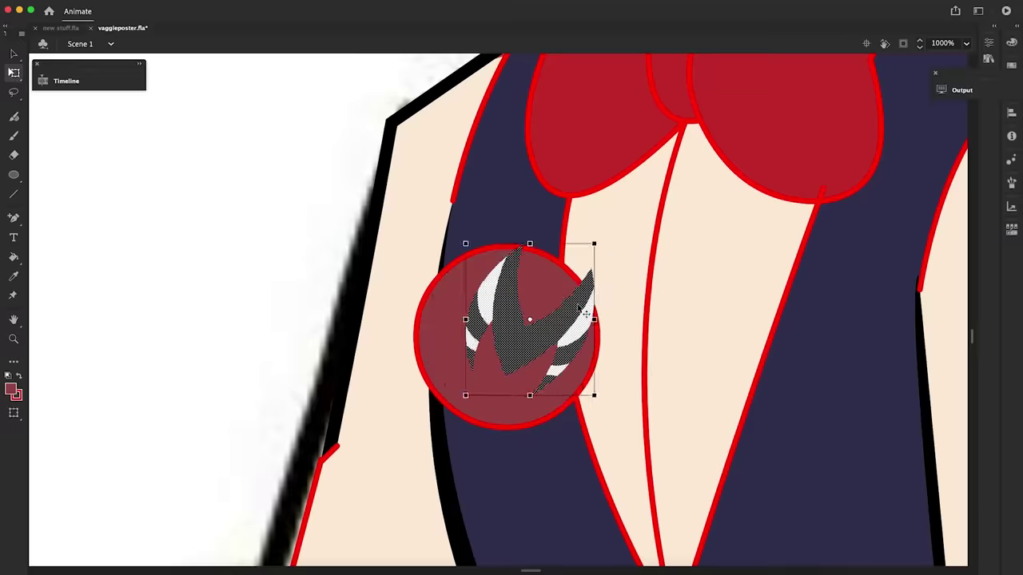
drag(516, 342, 488, 358)
mouse_move(570, 258)
mouse_down()
mouse_move(548, 243)
mouse_move(563, 248)
mouse_up()
click(275, 177)
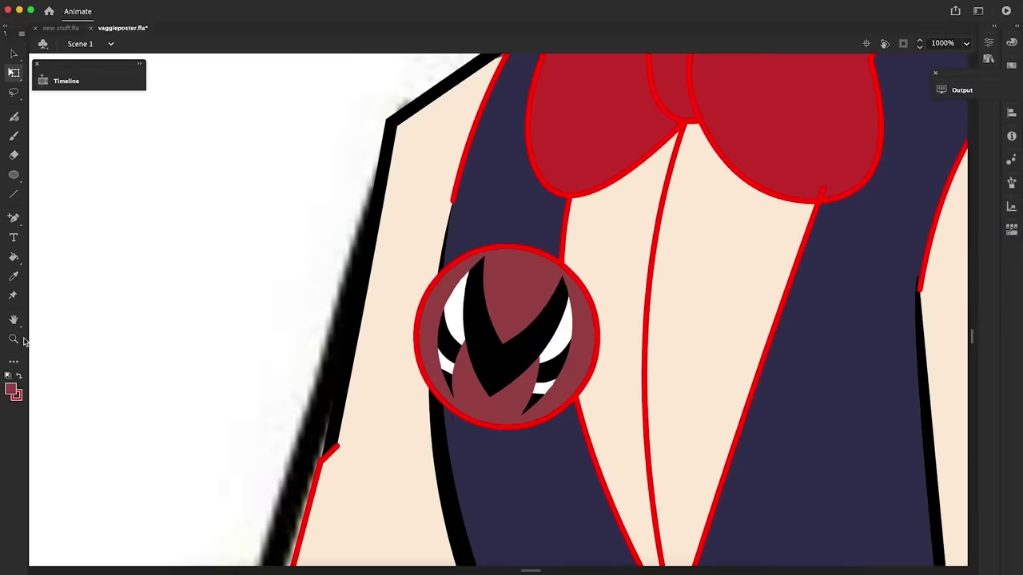
click(14, 339)
click(13, 432)
click(516, 282)
click(516, 282)
click(517, 282)
drag(975, 313, 975, 386)
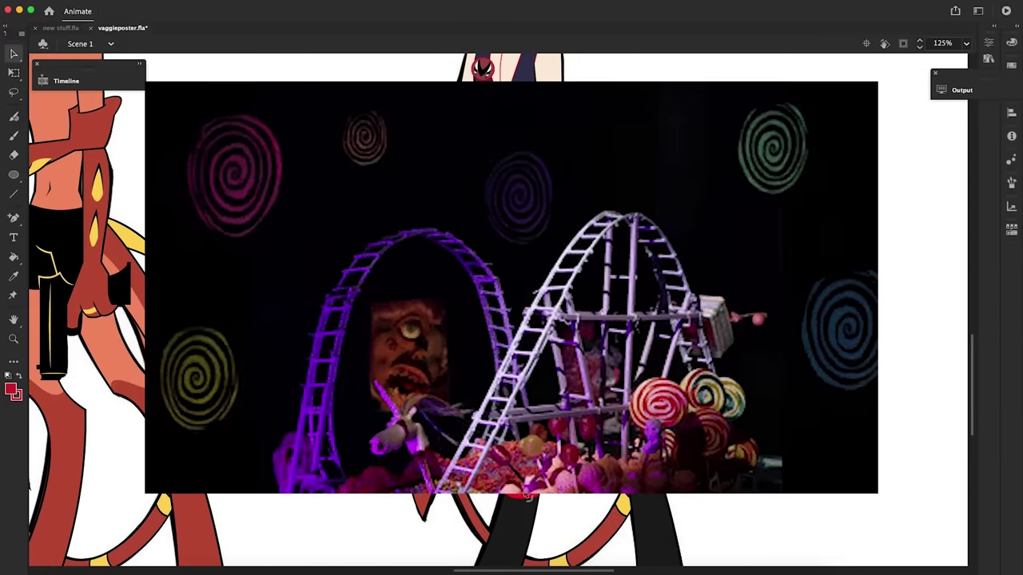
drag(600, 571, 610, 572)
drag(973, 418, 972, 371)
click(14, 338)
click(14, 413)
click(459, 223)
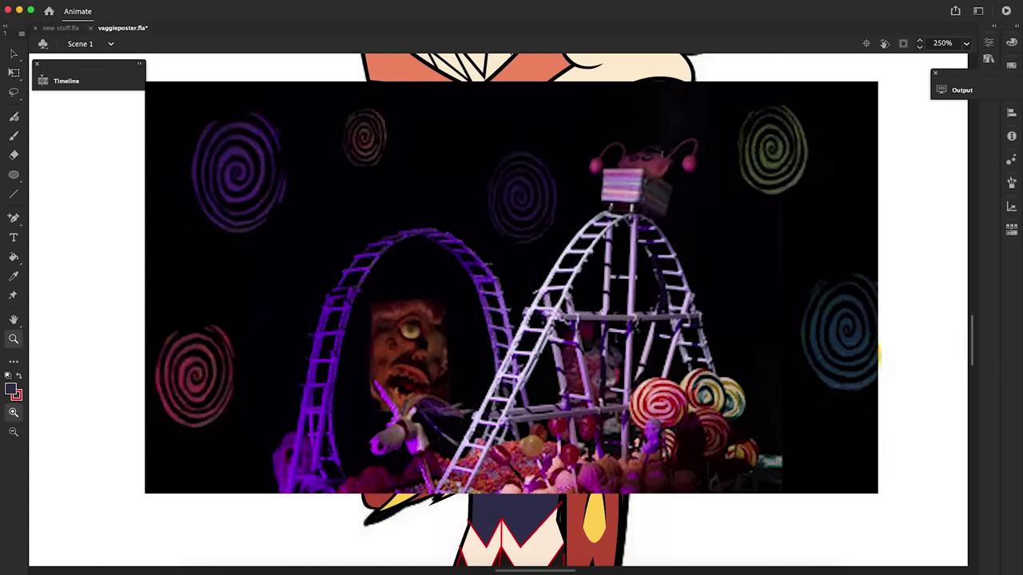
click(487, 320)
Fill the strip along the armhole and side edge on the vest's badge side with black and delete its guide lines
key(v)
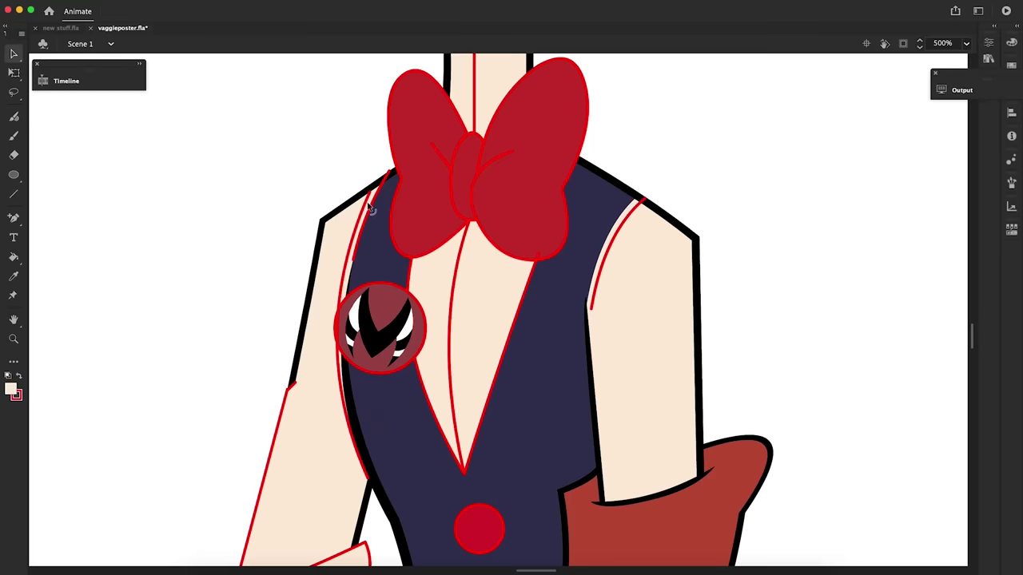
key(i)
click(366, 190)
click(350, 392)
key(v)
key(Delete)
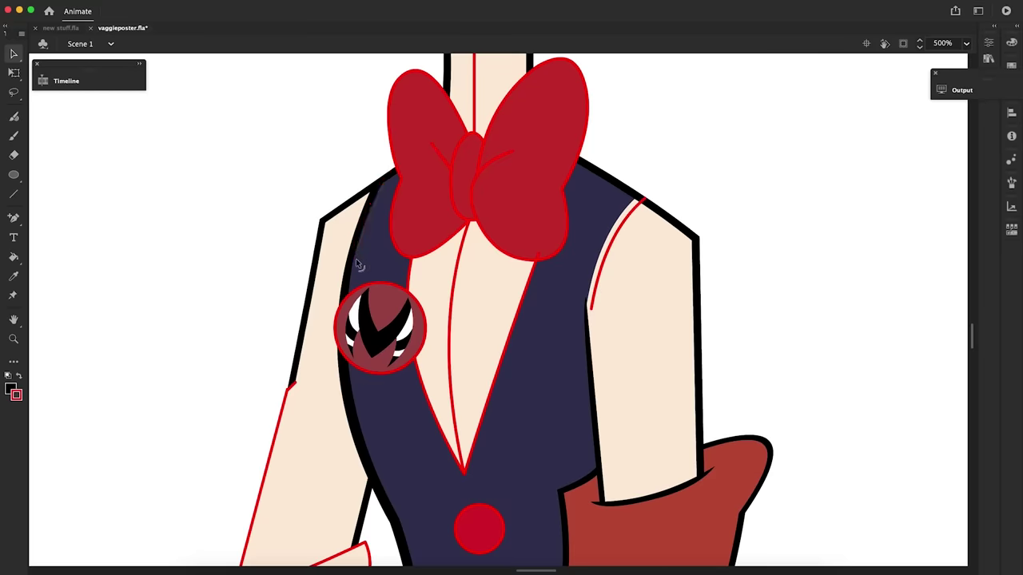
Nudge the guide line for the neckline edge opposite the badge slightly right and down
key(Right)
key(Right)
key(Down)
key(Down)
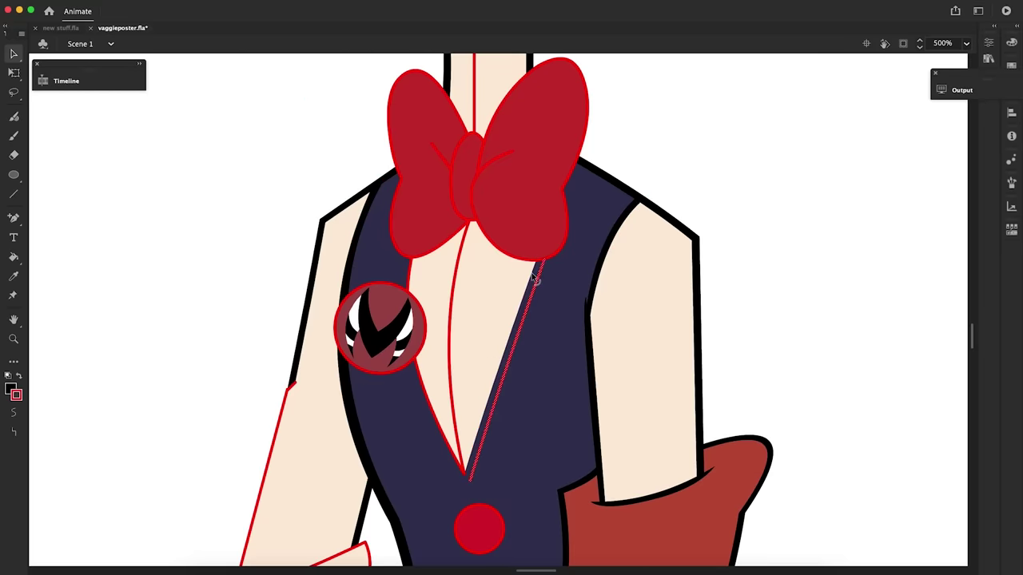
Finish the black outline along the outer edge of the rolled-up sleeve and remove its guide line
scroll(960, 336, down, 5)
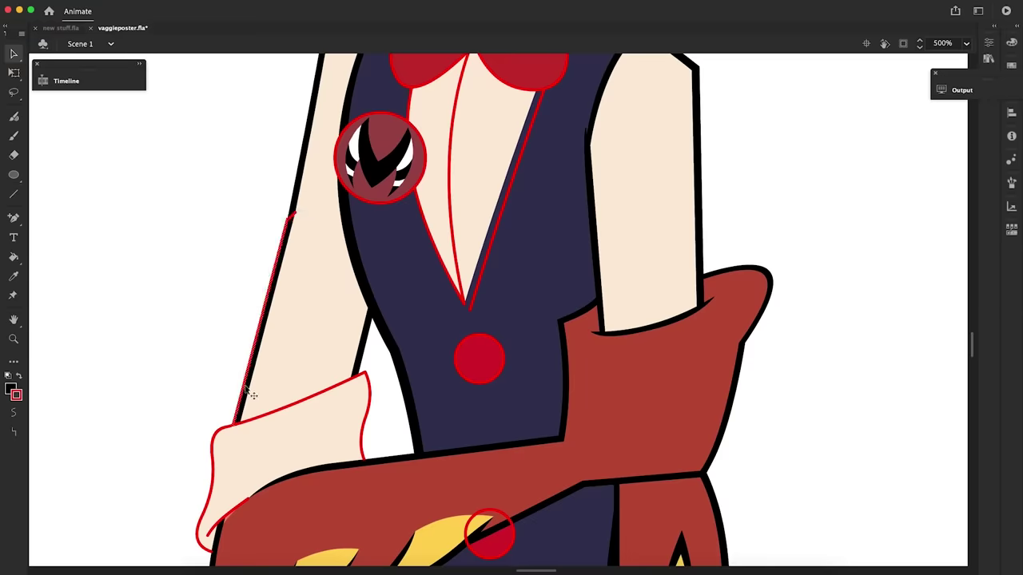
click(17, 395)
click(294, 214)
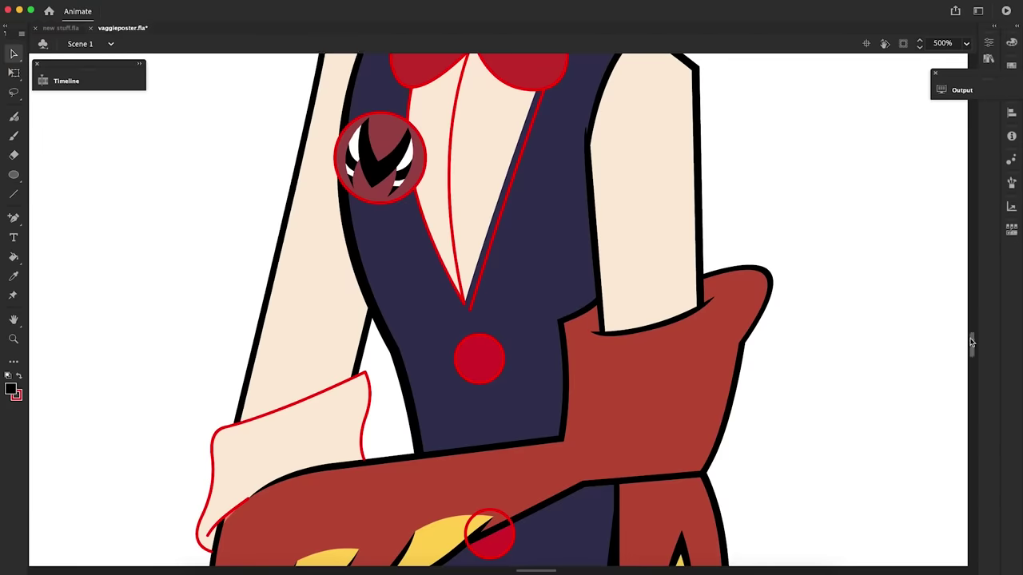
Outline the vest's V-neckline in black, copying the guide line near its point
scroll(972, 342, up, 5)
right_click(457, 477)
click(487, 437)
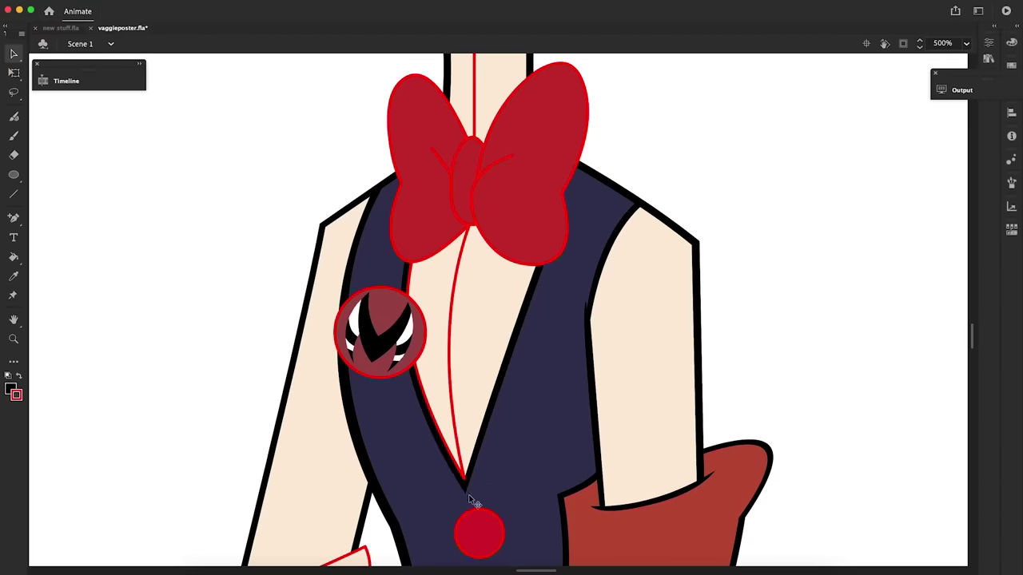
Shift the upper vest button slightly left, enlarge its outline and fill the rim with black, deleting the guide circles
scroll(472, 463, down, 5)
double_click(477, 339)
drag(477, 339, 461, 339)
click(13, 73)
drag(489, 305, 493, 301)
key(k)
click(482, 312)
key(Delete)
key(v)
Clean up the badge-side neckline guide and fill a strip along the shirt's curved centre line with black
scroll(463, 335, up, 5)
click(408, 280)
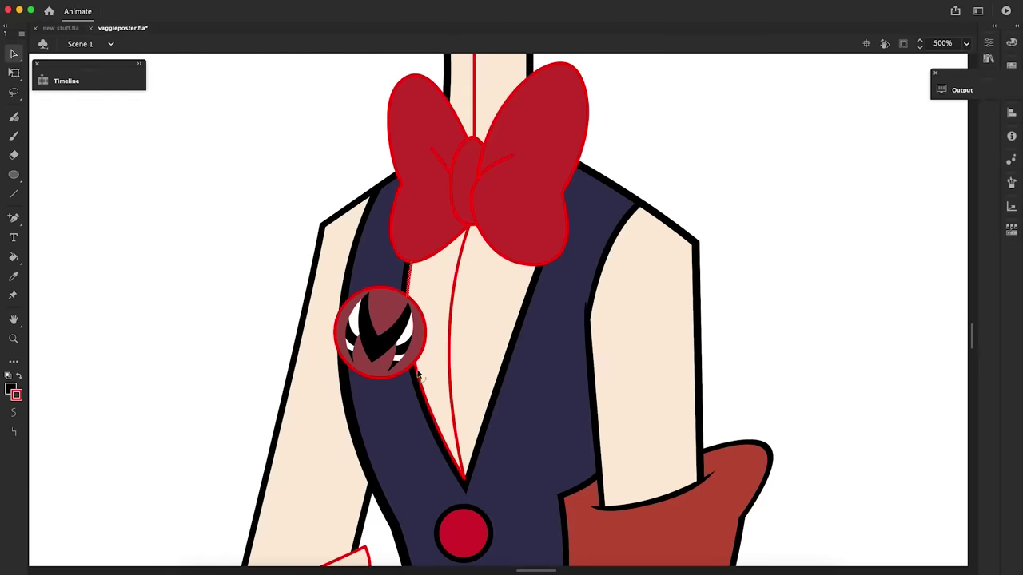
key(super+shift+v)
key(Left)
key(Right)
key(k)
click(456, 267)
Scale a copy of the upper outline of the bow tie's right loop slightly inward
scroll(491, 322, up, 4)
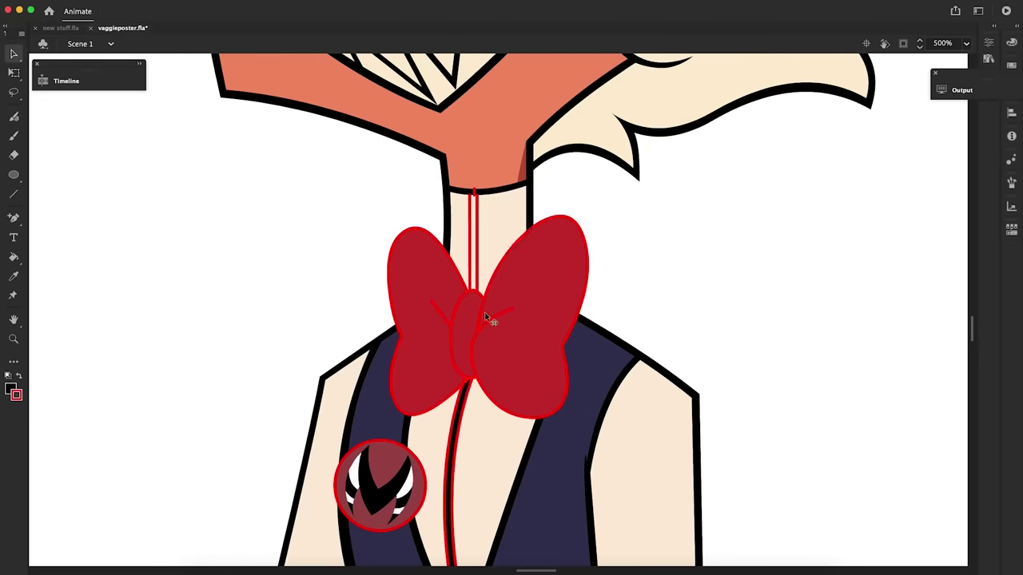
click(576, 229)
key(q)
drag(589, 215, 584, 220)
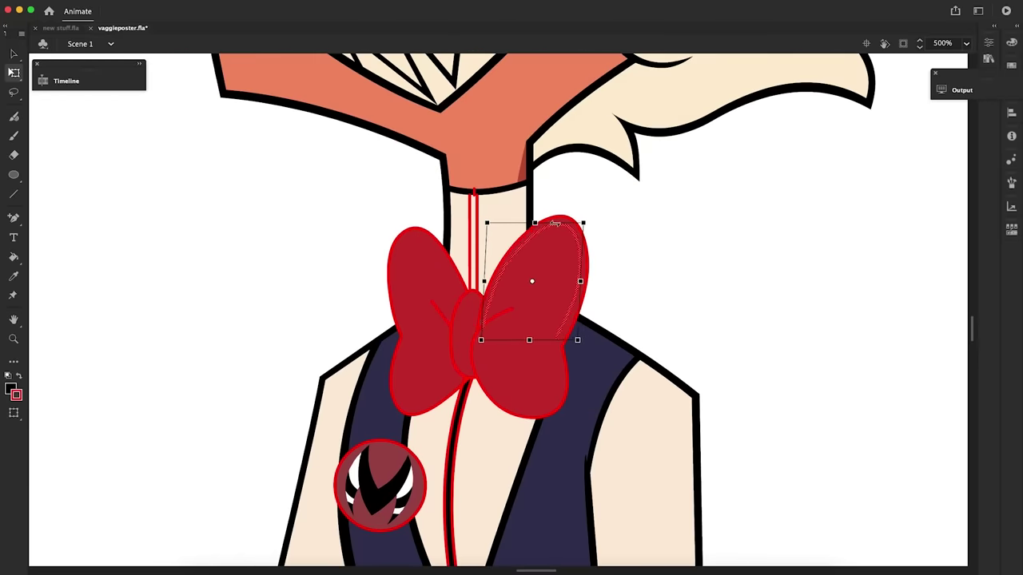
Duplicate the lower outline of the bow tie's right loop, scale it inward and fill the loop's rim with black
key(v)
click(520, 417)
shift+click(563, 400)
right_click(563, 400)
click(587, 260)
key(super+shift+v)
click(14, 72)
drag(568, 345, 563, 350)
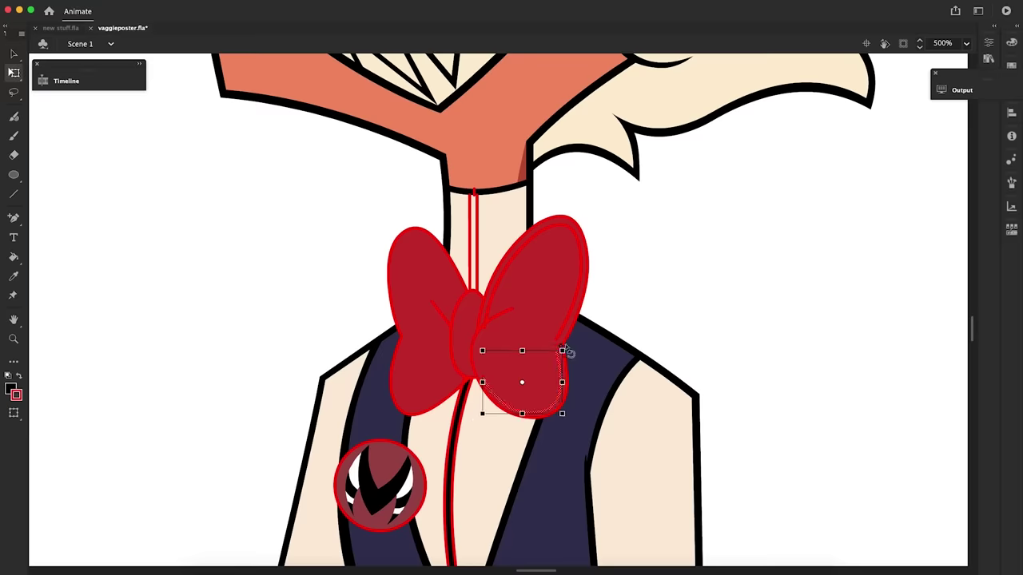
double_click(488, 385)
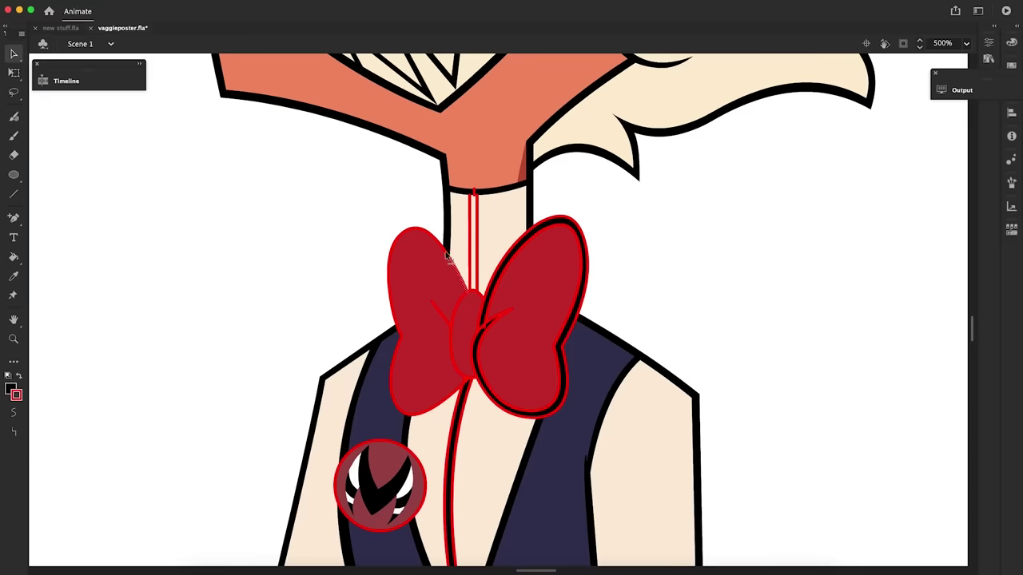
Enlarge a copy of the upper outline of the bow tie's left loop, fill the rim black and delete the guides
shift+click(437, 238)
shift+click(399, 331)
click(14, 73)
drag(468, 227, 478, 216)
click(14, 338)
click(408, 277)
click(14, 73)
drag(636, 190, 631, 196)
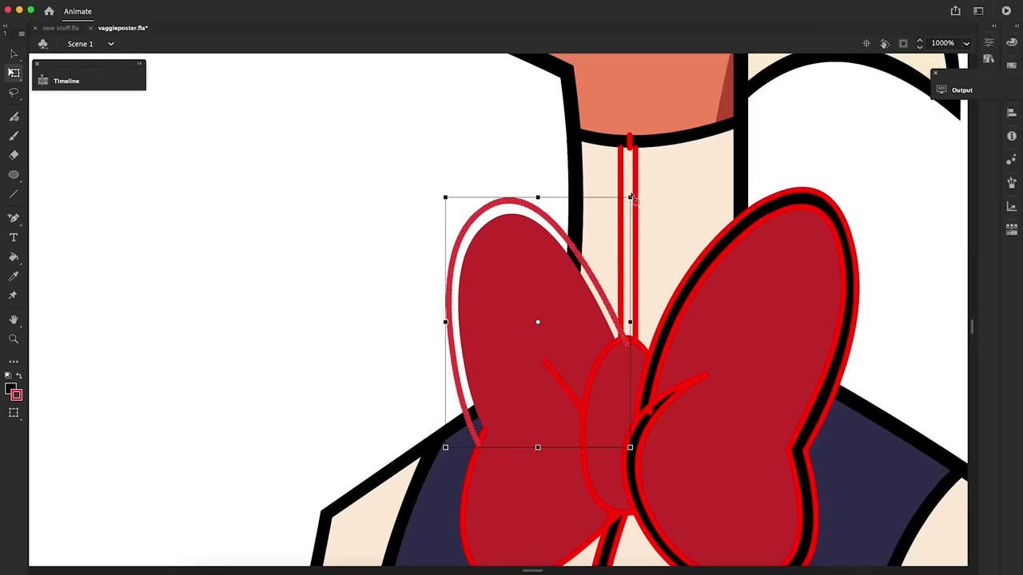
key(k)
click(593, 291)
key(Delete)
Delete the guide stub at the collar and fill the strip down the centre of the neck with black
click(630, 139)
key(Delete)
click(629, 332)
key(v)
Enlarge the outline of the bow tie's lower left lobe, fill its rim black and clear the guides there and on the shirt front
scroll(583, 357, down, 3)
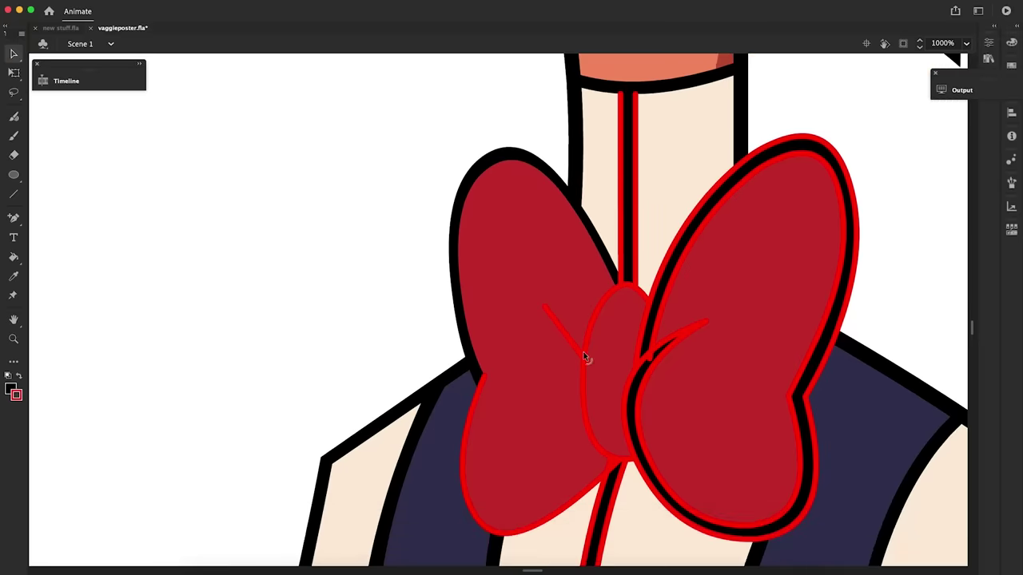
key(q)
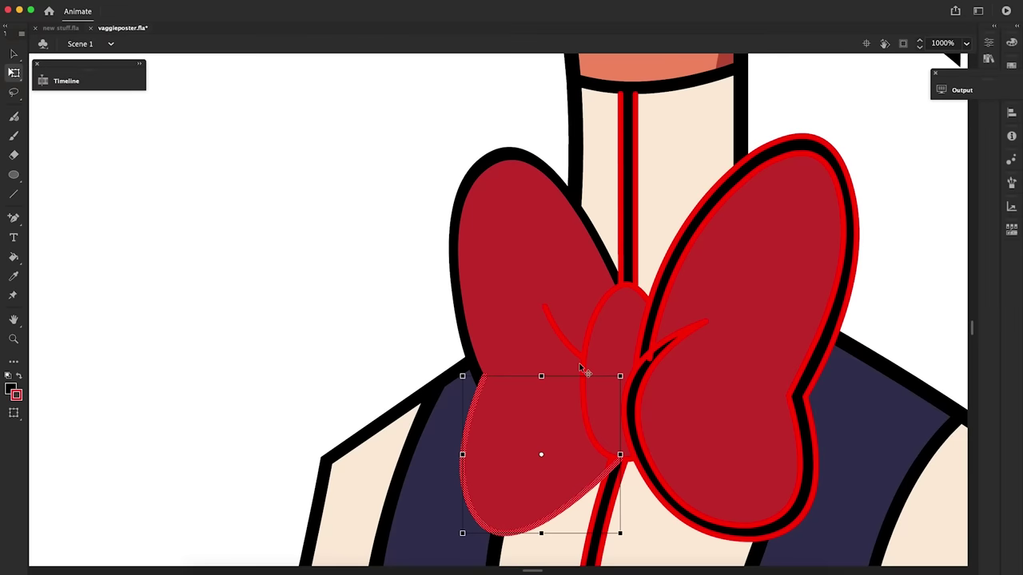
drag(621, 374, 637, 359)
key(k)
click(470, 512)
key(Delete)
key(v)
click(614, 467)
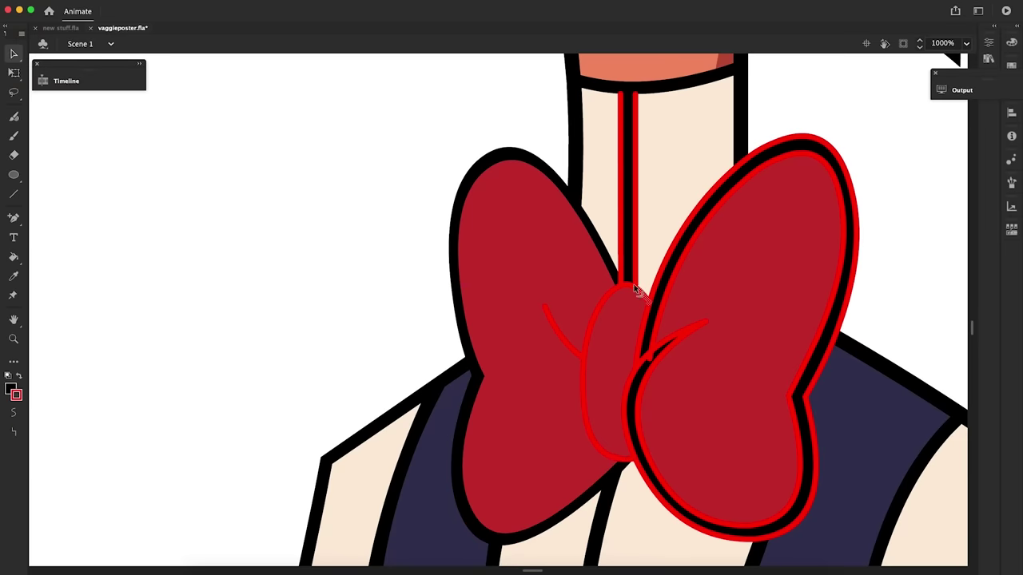
Outline the bow tie's knot in black with a scaled-down copy and delete the remaining red guides across the bow tie
key(q)
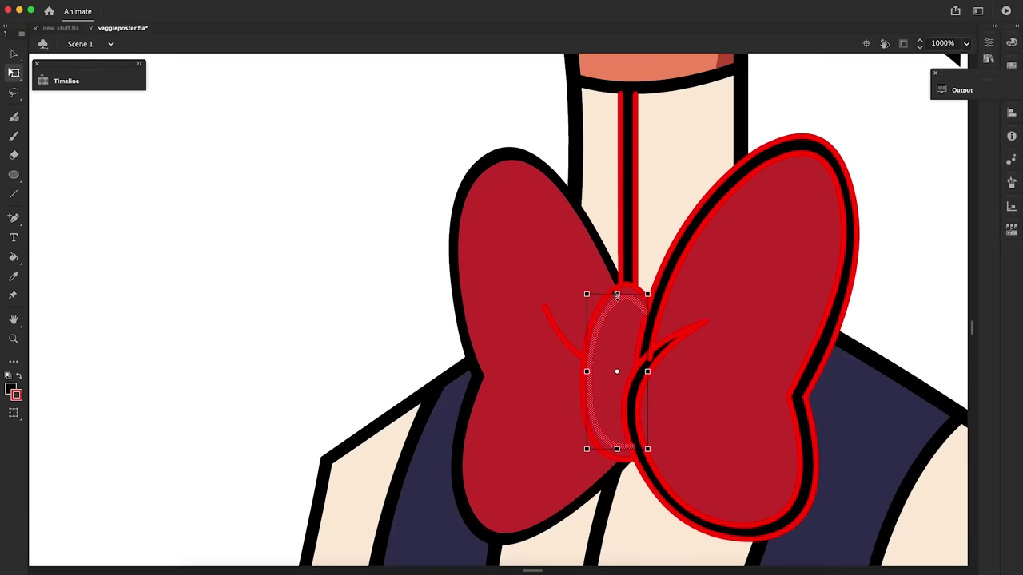
key(Escape)
key(v)
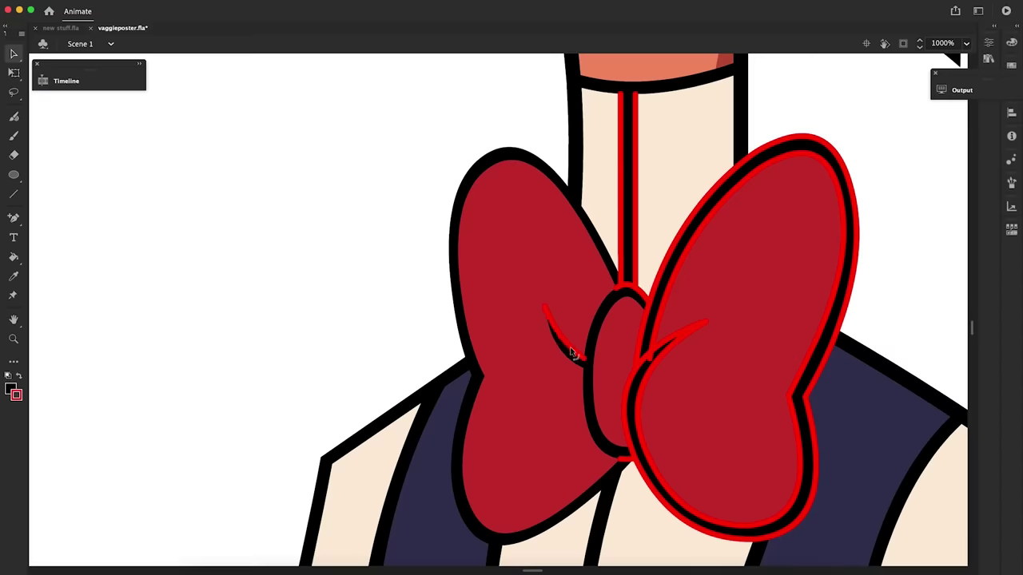
drag(903, 82, 509, 557)
key(Delete)
Outline the inner edge of the rolled-up sleeve cuff in black
key(z)
alt+click(521, 230)
alt+double_click(523, 356)
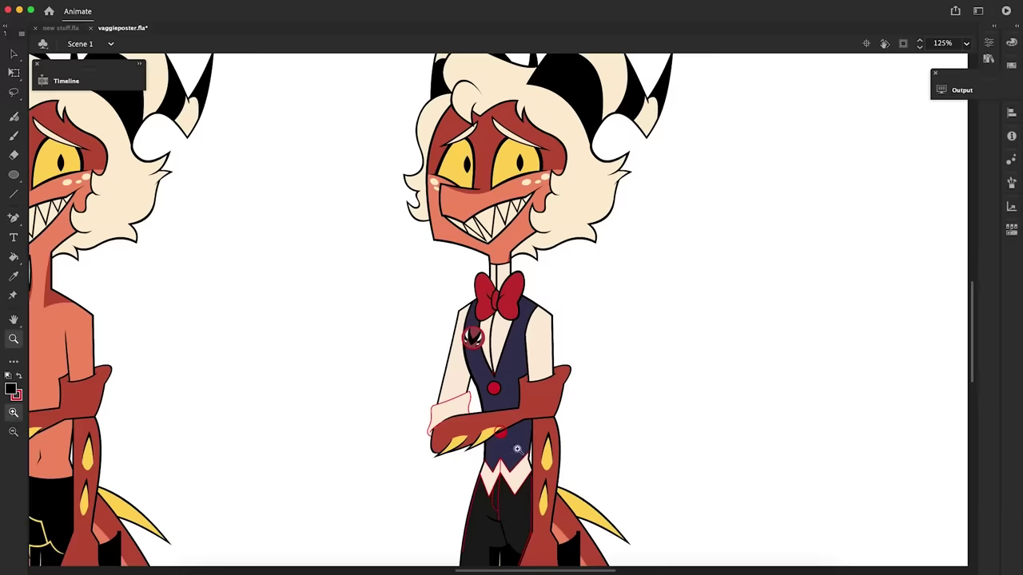
double_click(478, 379)
key(v)
click(515, 317)
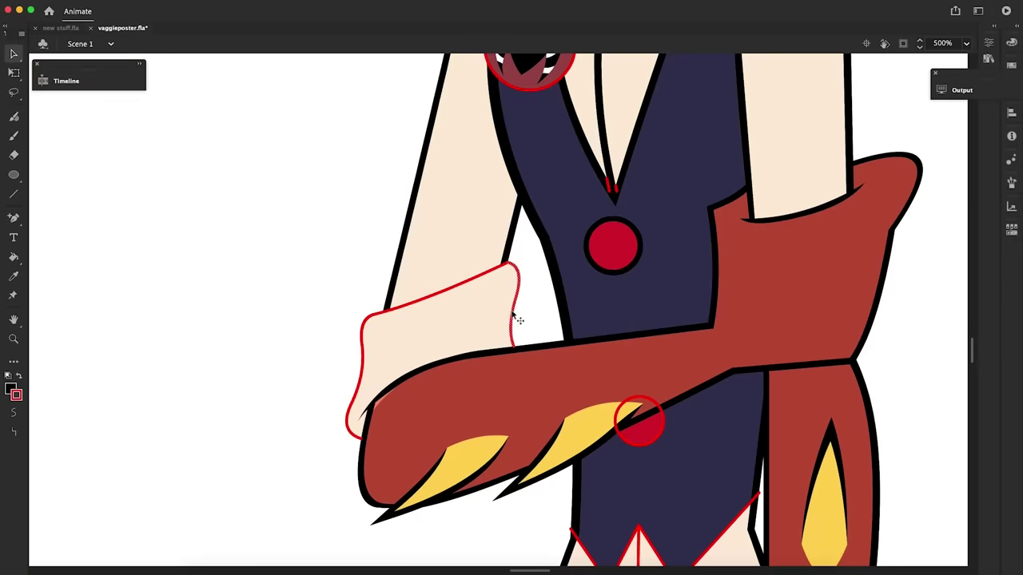
Offset the guide lines outward along the cuff's outer edge and above its top fold, joining them at the ends
key(z)
click(462, 342)
key(v)
click(298, 268)
key(Left)
key(Left)
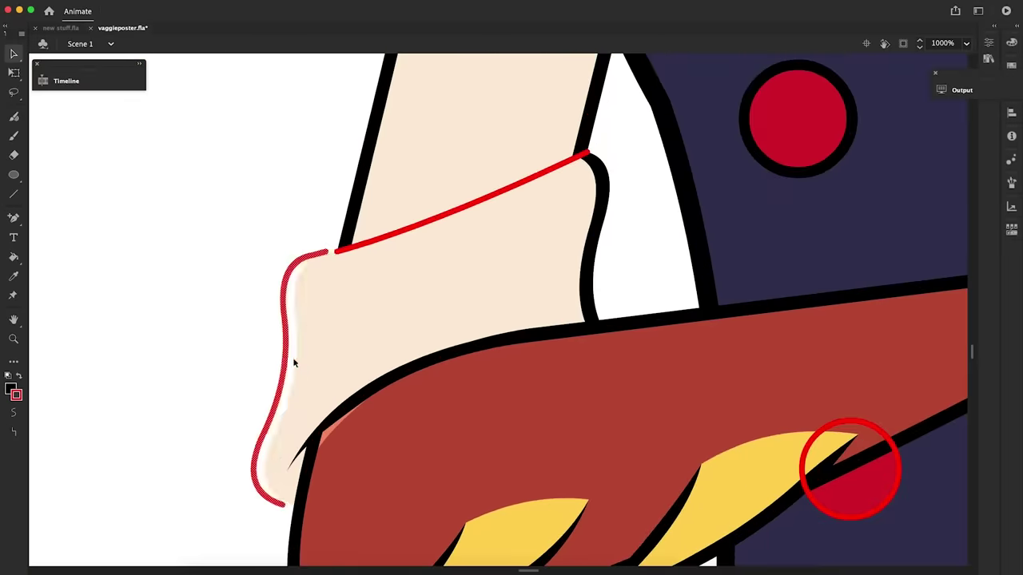
key(q)
drag(289, 246, 581, 145)
key(v)
key(n)
key(v)
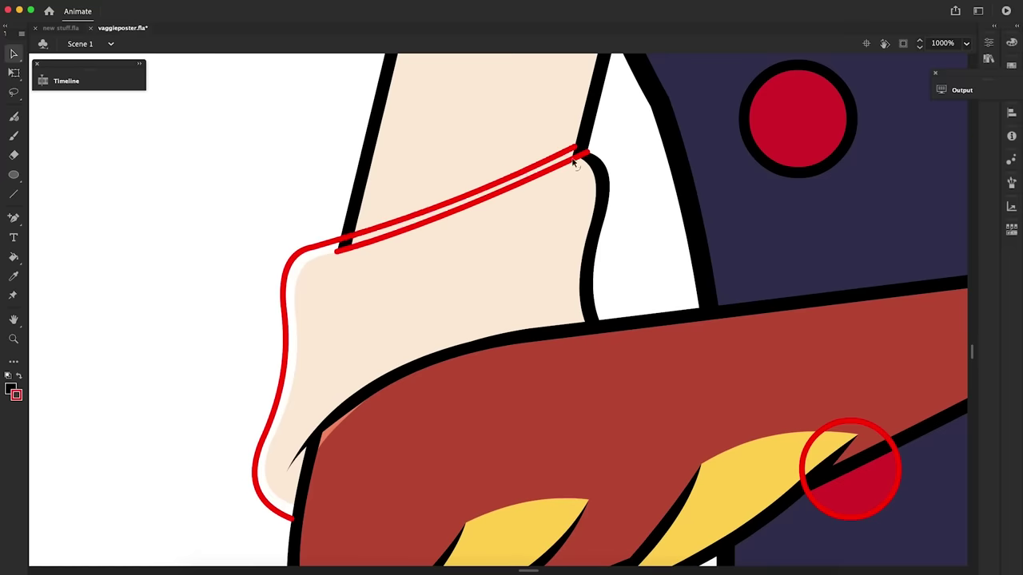
Fill the strip around the cuff's outer edge and top fold with black and delete the guide lines
key(k)
click(322, 252)
key(v)
double_click(581, 153)
key(Delete)
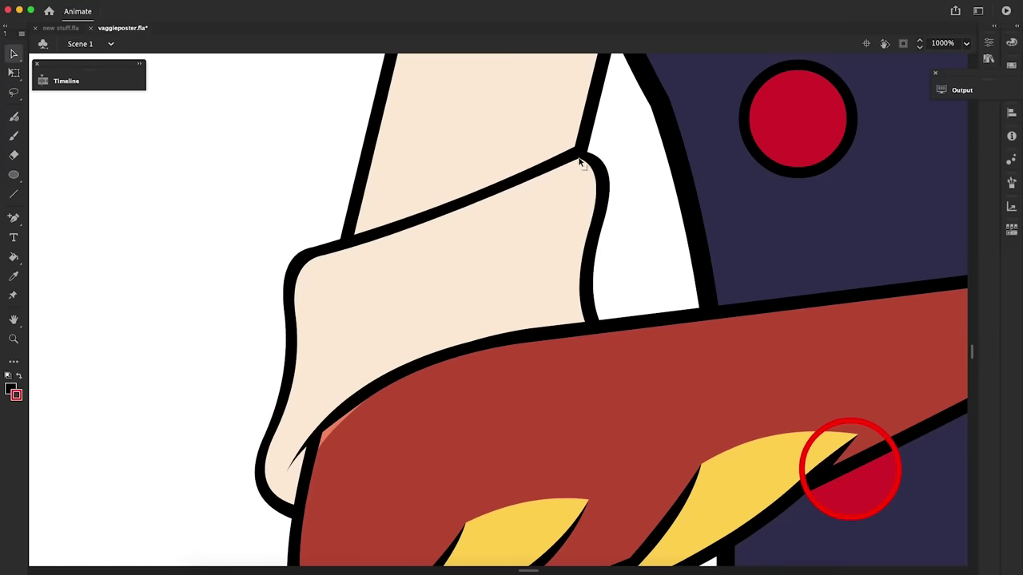
Enlarge the lower vest button's outline, fill its rim with black and delete the guide circles
double_click(832, 513)
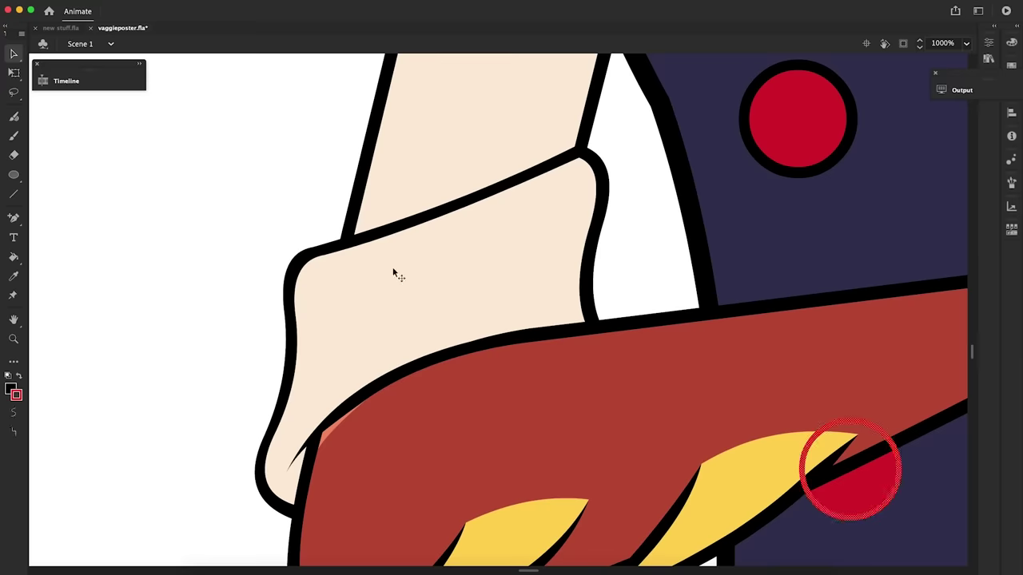
drag(898, 518, 912, 530)
key(k)
click(891, 499)
key(Delete)
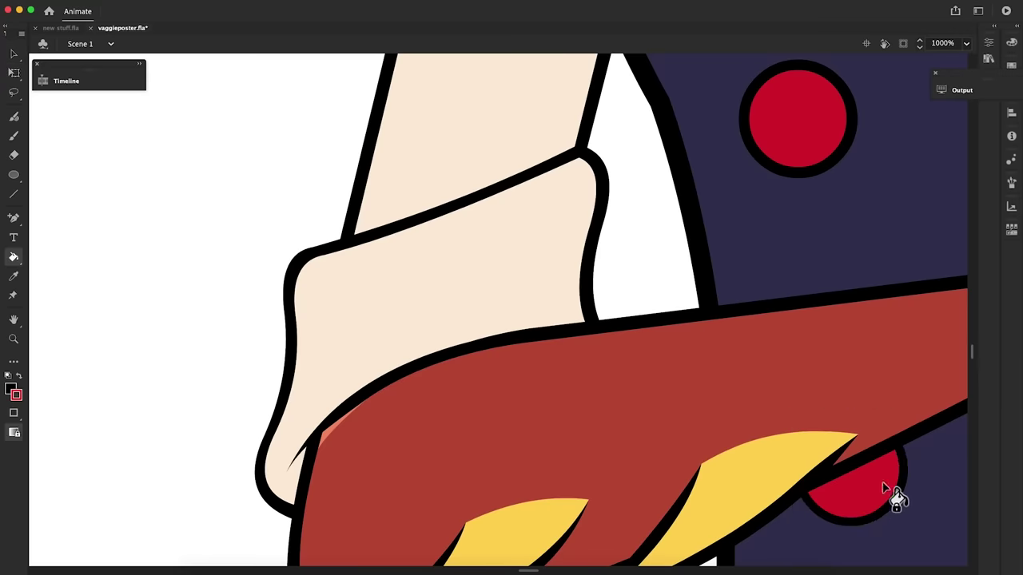
Draw a new straight edge for the point of the vest's hem nearest the lowered arm and fill inside it with navy
key(z)
alt+click(534, 292)
alt+click(535, 293)
click(519, 332)
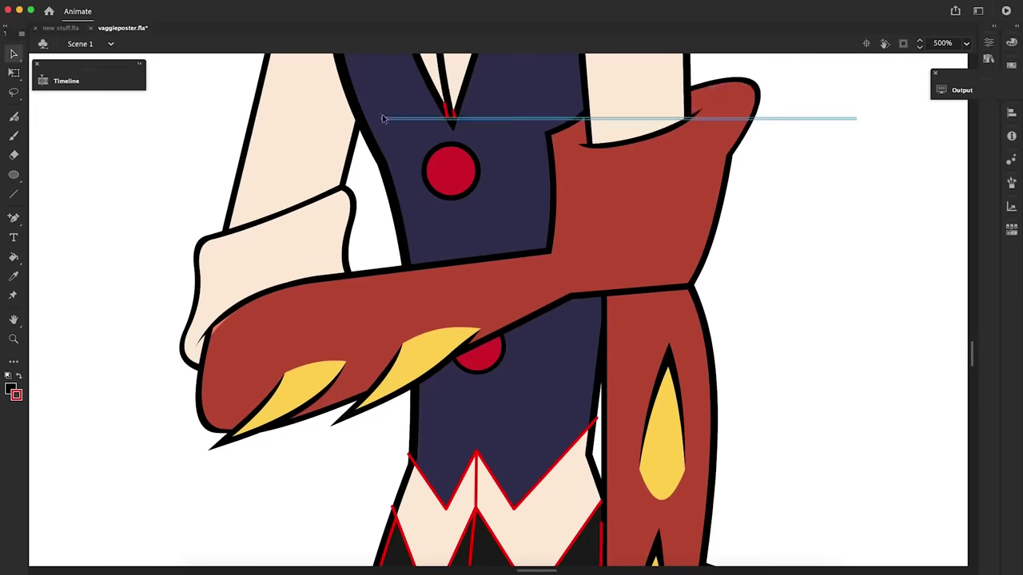
click(10, 389)
drag(972, 353, 972, 359)
key(n)
drag(514, 387, 585, 332)
key(k)
click(571, 328)
Delete the leftover guide segments beside the redrawn vest hem point
key(v)
click(564, 331)
key(Delete)
click(593, 298)
key(Delete)
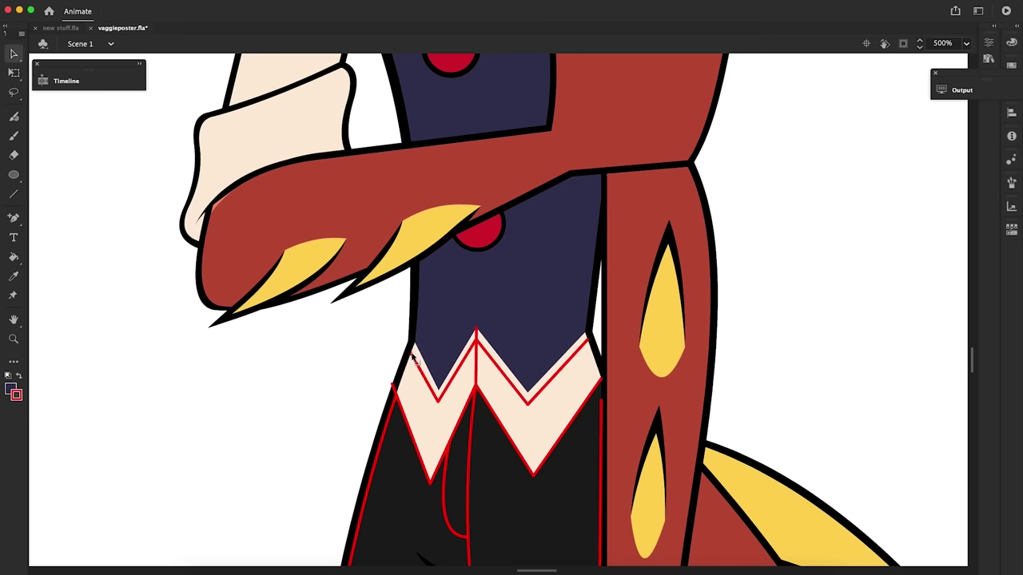
Fill the strip along the vest's zigzag hem with black and duplicate the shirt hem's lower guide lines slightly below
click(413, 359)
shift+click(478, 342)
drag(531, 489, 601, 389)
key(z)
click(490, 387)
key(v)
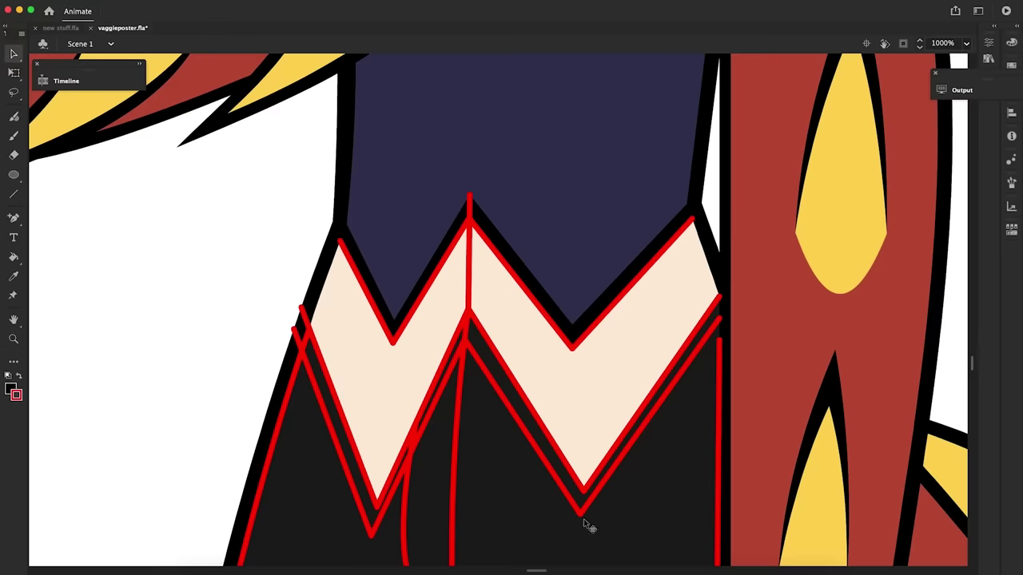
Adjust the points and centre corner of the duplicated shirt-hem guide to even out the strip's thickness
drag(583, 517, 584, 520)
drag(467, 340, 469, 336)
drag(373, 536, 380, 544)
scroll(469, 366, down, 5)
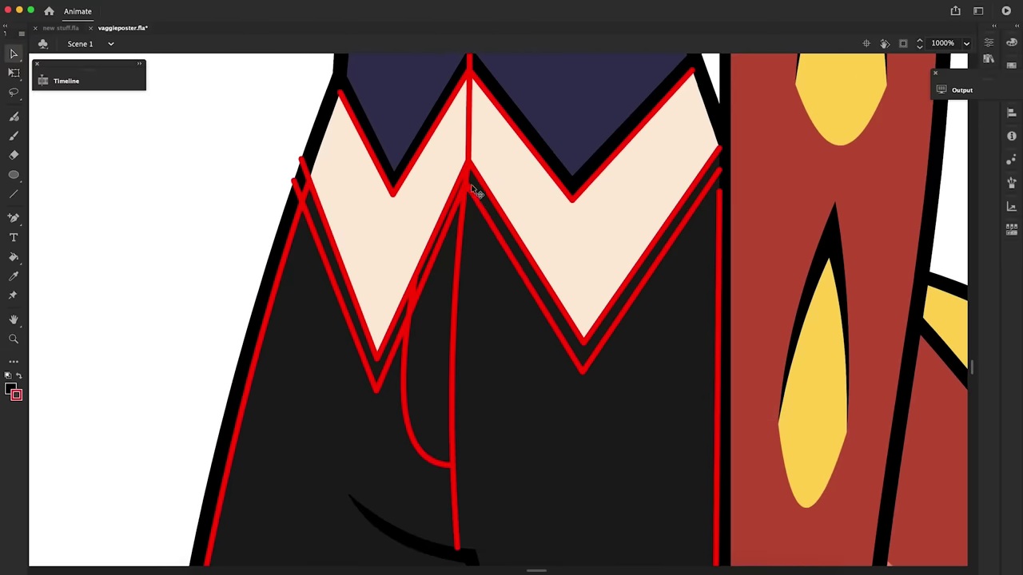
Copy the trousers' curved centre seam and paste a duplicate slightly offset beside it
right_click(457, 238)
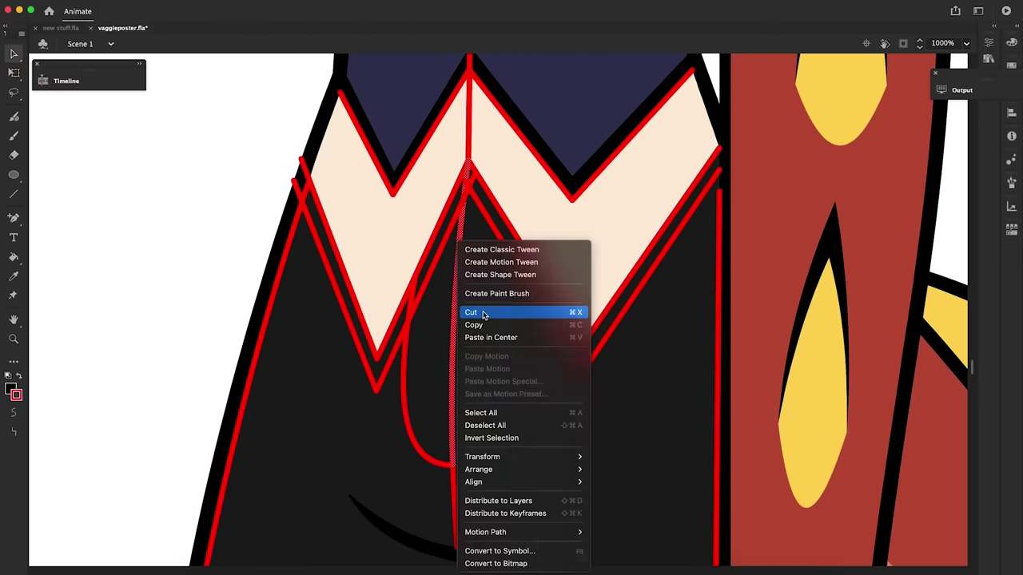
click(484, 315)
right_click(210, 343)
click(254, 375)
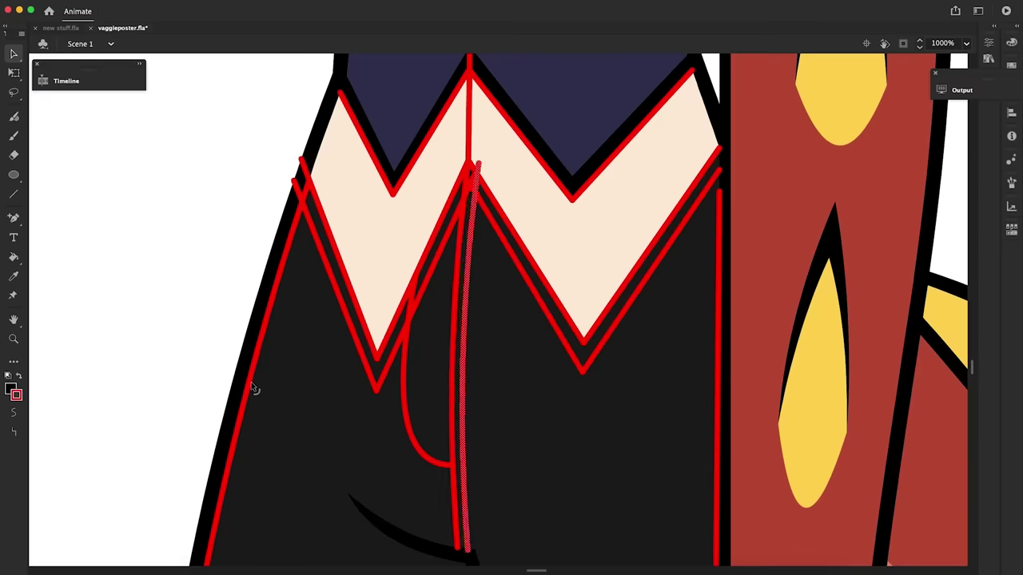
Fill the strips under the shirt hem and along the centre seam with black and delete their outer guide lines
double_click(368, 366)
key(k)
click(475, 190)
key(Delete)
Duplicate the curved fly line on the trousers with a slight offset and select the leftover seam segment
key(v)
click(449, 465)
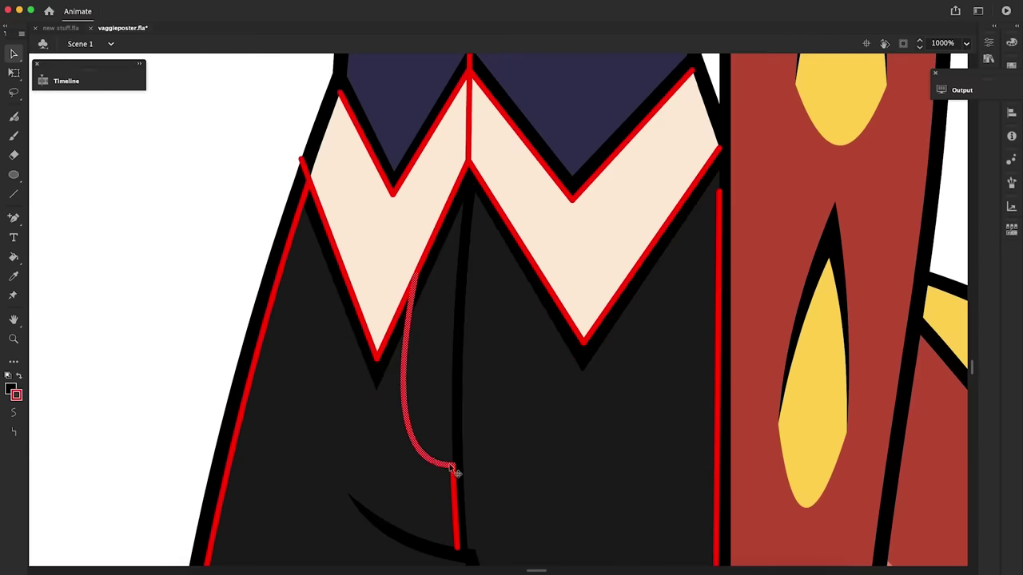
right_click(186, 226)
click(205, 243)
double_click(453, 479)
Select the lower body area and set its stroke colour to none to remove the remaining guide lines
key(z)
alt+click(428, 363)
drag(415, 181, 693, 510)
click(16, 395)
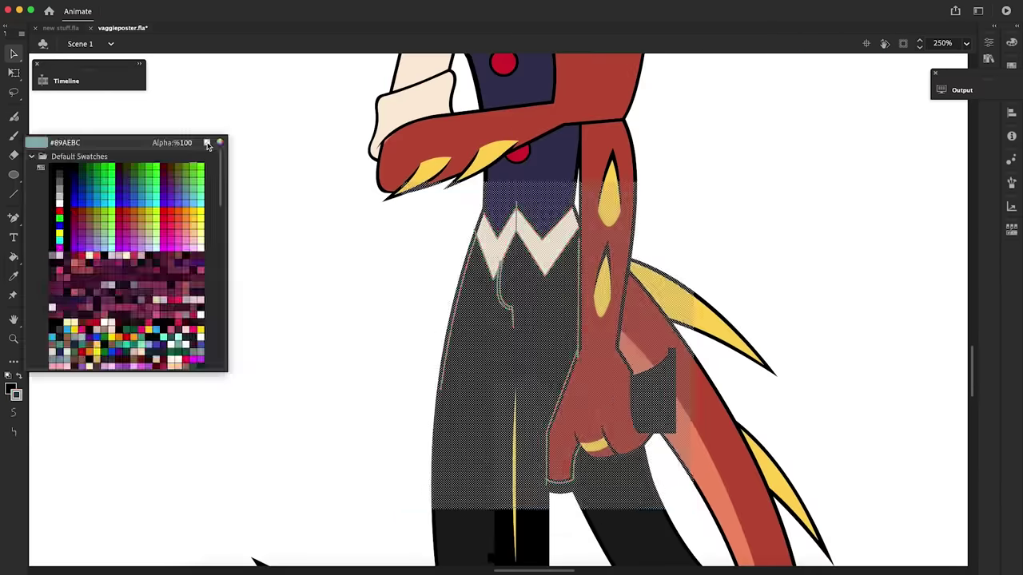
click(206, 142)
alt+click(528, 389)
drag(460, 383, 581, 446)
click(660, 330)
Resize the circular guide around the vest's badge and fill the badge's rim with black
key(z)
triple_click(485, 241)
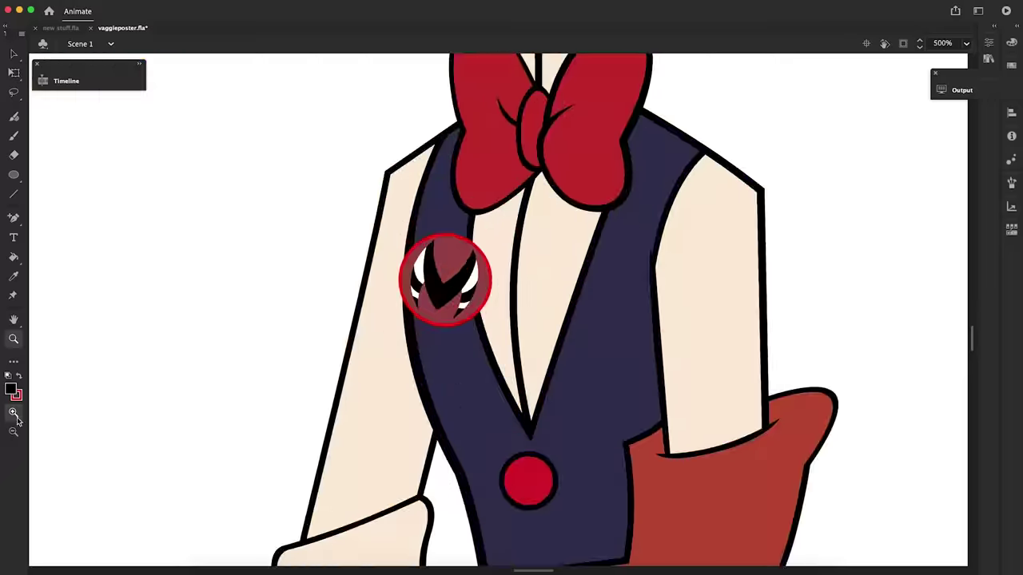
key(v)
double_click(593, 238)
key(q)
drag(618, 208, 608, 218)
key(k)
key(z)
Draw a line along the vest's armhole edge above the badge, bend it to the edge's curve and fill the strip with black
alt+click(585, 307)
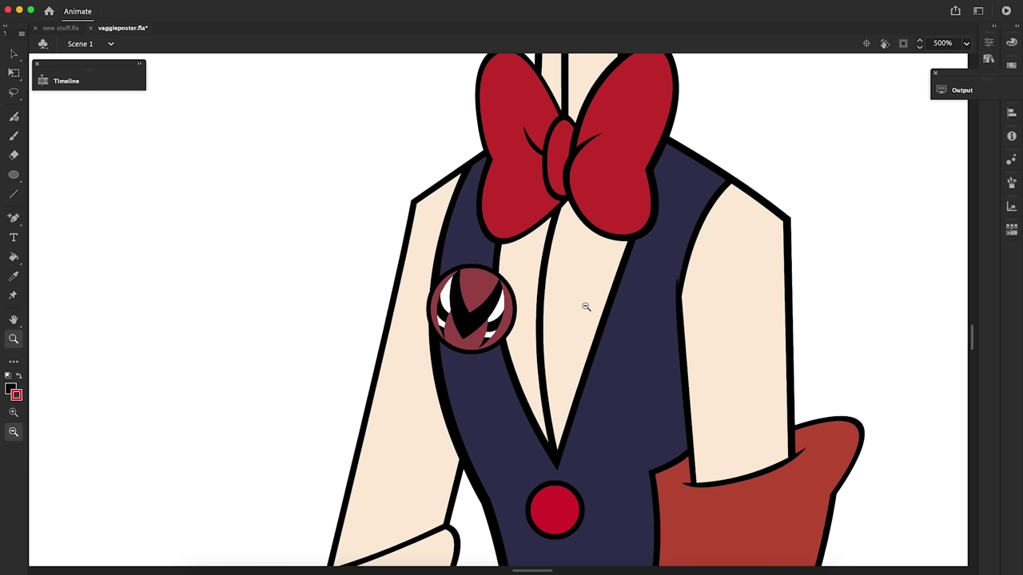
alt+click(602, 320)
alt+click(612, 328)
double_click(454, 300)
key(n)
drag(378, 360, 420, 183)
key(v)
drag(398, 271, 383, 260)
key(k)
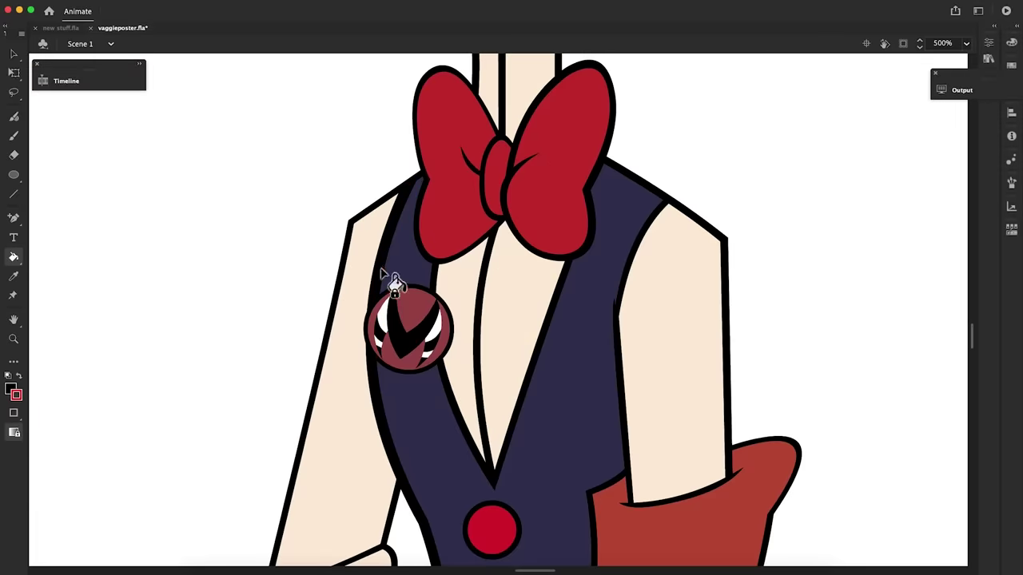
Sample the bow tie's red, recolour the bands around both lower legs with it and save the file
key(z)
alt+click(520, 365)
alt+click(494, 389)
alt+click(490, 394)
key(i)
drag(591, 570, 686, 572)
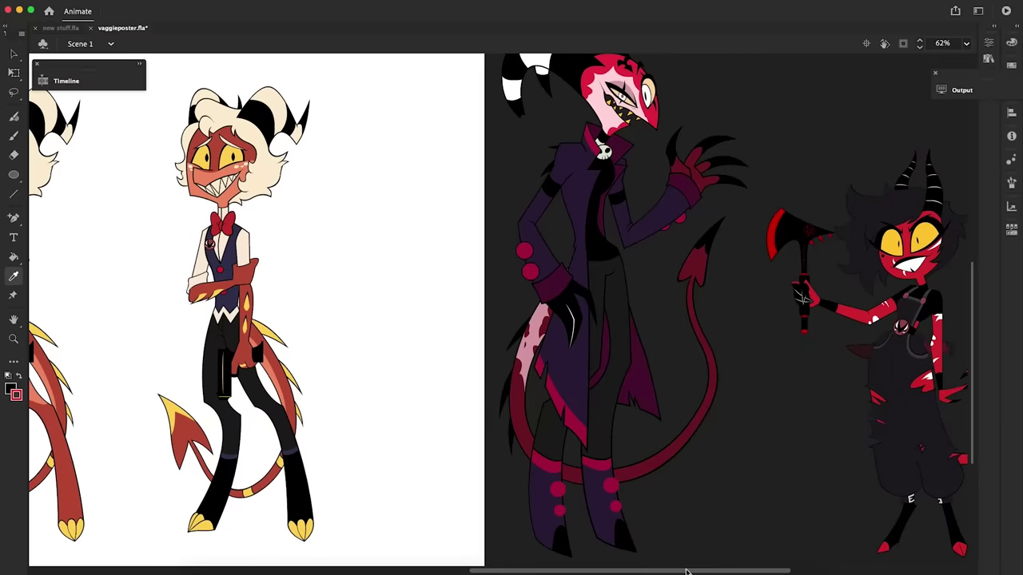
click(223, 224)
click(230, 457)
click(289, 456)
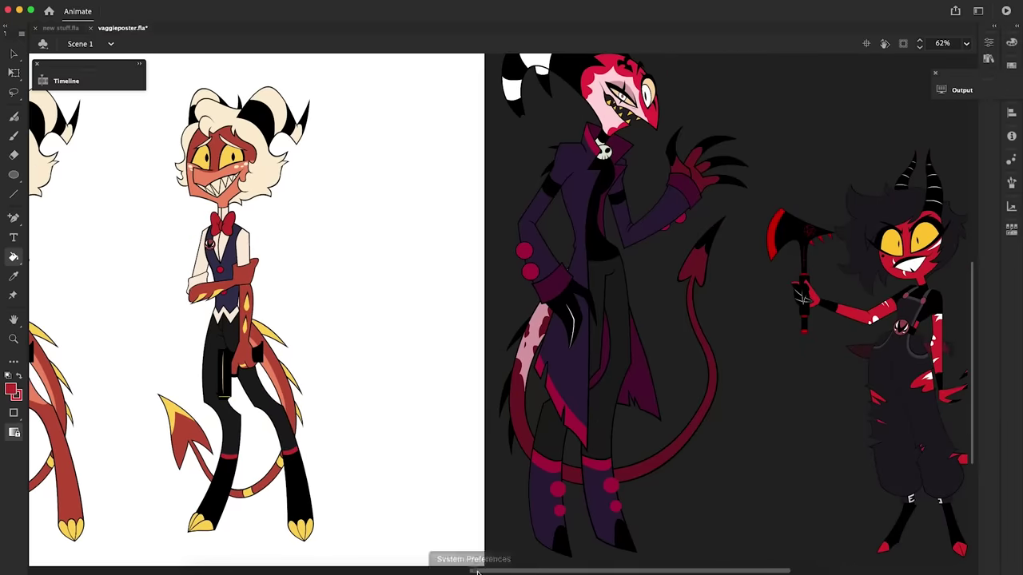
drag(478, 570, 365, 571)
key(z)
alt+click(431, 313)
key(super+s)
Select the clothed and unclothed versions of the character together, move them beside the shorter reference demon and scale them down
key(v)
drag(385, 164, 640, 436)
drag(579, 304, 436, 315)
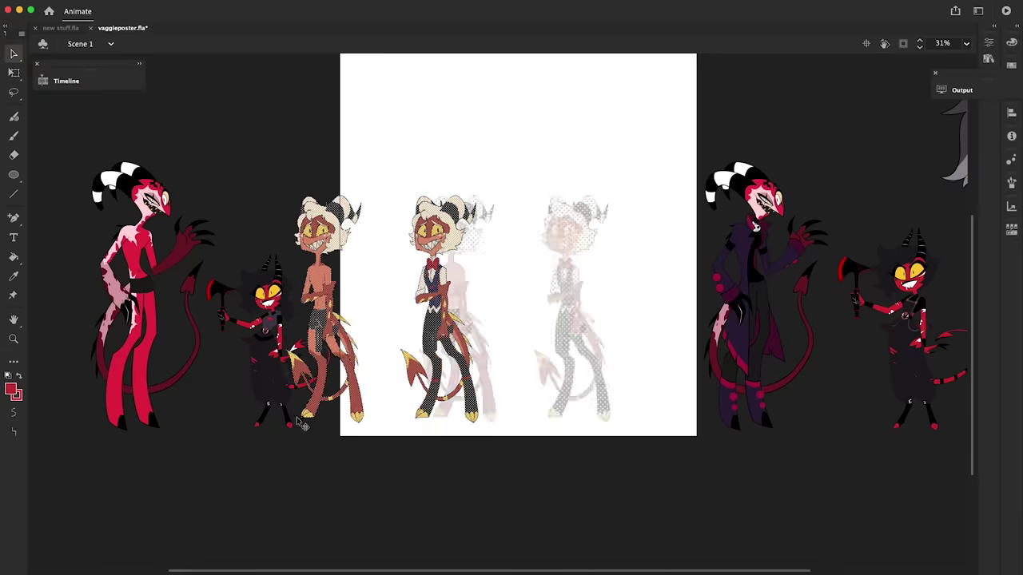
key(q)
drag(468, 206, 445, 224)
drag(326, 402, 310, 428)
key(v)
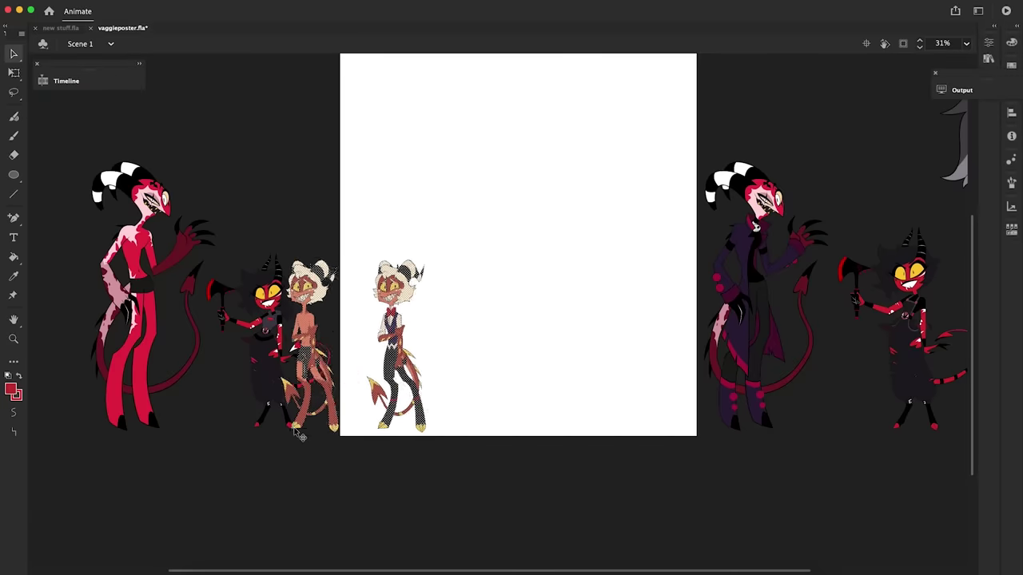
Move both figures across the page onto the clothed reference demons and enlarge them slightly for matching height
key(shift+Right)
key(shift+Right)
key(shift+Right)
key(shift+Right)
key(shift+Right)
key(shift+Right)
key(shift+Right)
key(shift+Right)
key(shift+Right)
key(shift+Right)
drag(379, 570, 489, 570)
key(shift+Right)
key(shift+Right)
key(shift+Right)
key(shift+Right)
key(shift+Right)
key(shift+Right)
key(shift+Right)
key(shift+Right)
key(shift+Right)
key(shift+Right)
key(q)
drag(781, 260, 791, 248)
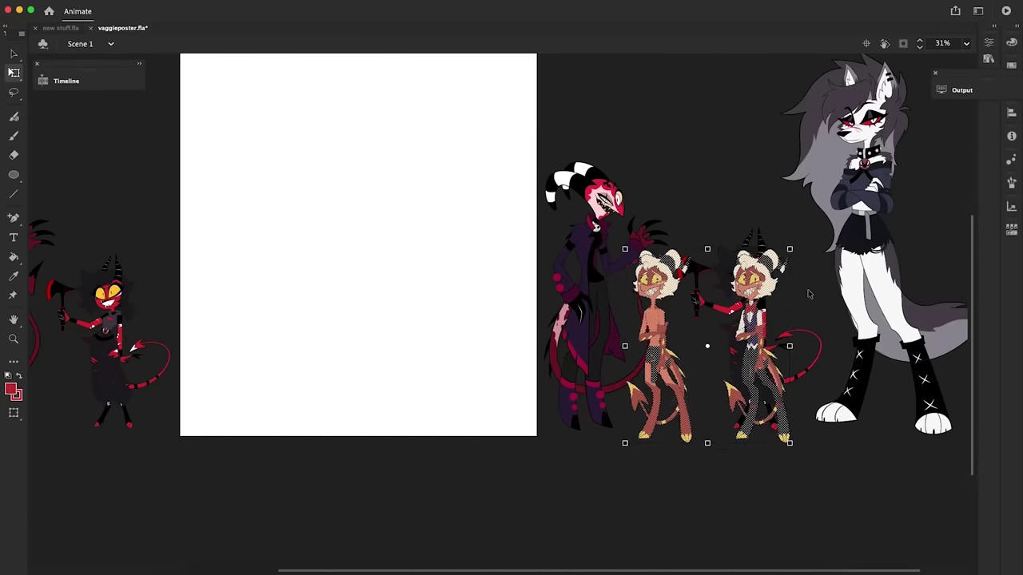
Nudge both figures up slightly and back onto the white page, beside the tall demon in the long coat
key(v)
key(shift+Up)
key(shift+Up)
key(shift+Up)
key(shift+Up)
key(shift+Left)
key(shift+Left)
key(shift+Left)
key(shift+Left)
key(shift+Left)
key(shift+Left)
key(shift+Left)
key(shift+Left)
key(shift+Left)
key(shift+Left)
click(13, 339)
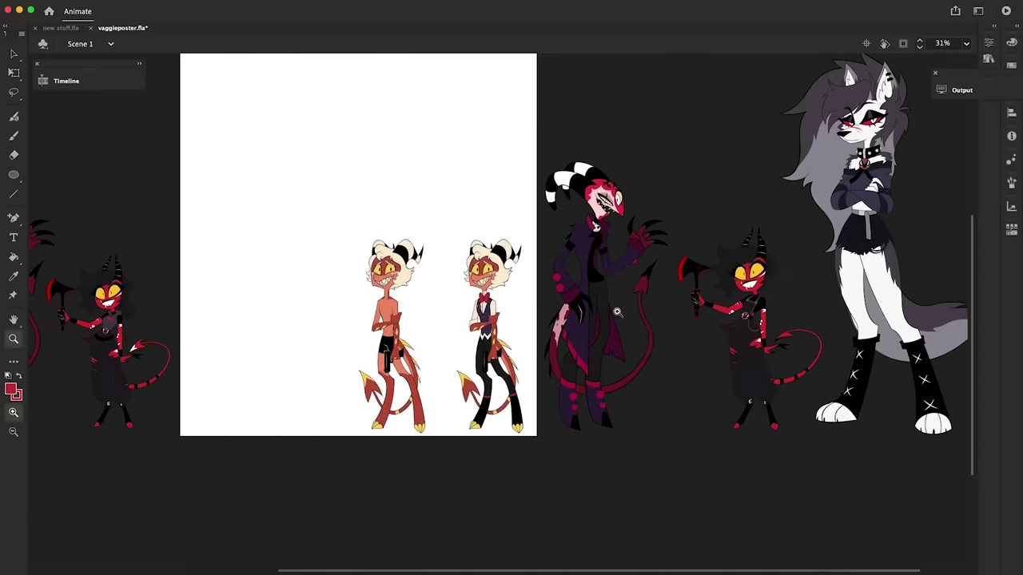